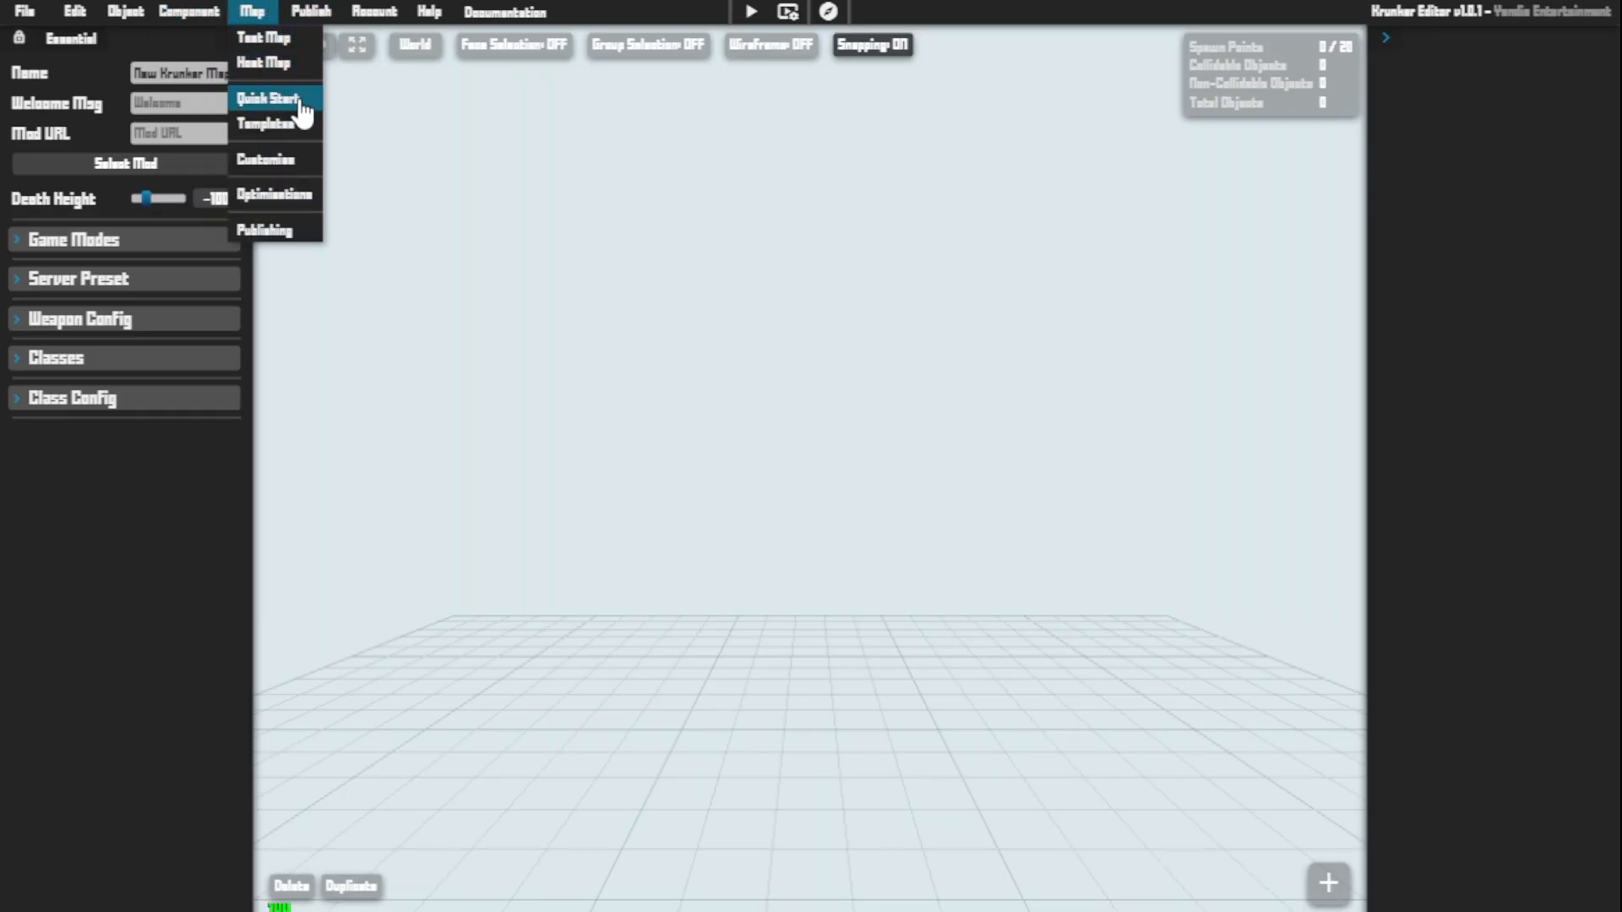
Create a Quick Start map with a platform, spawn point and player from the Map menu.
click(268, 99)
click(190, 13)
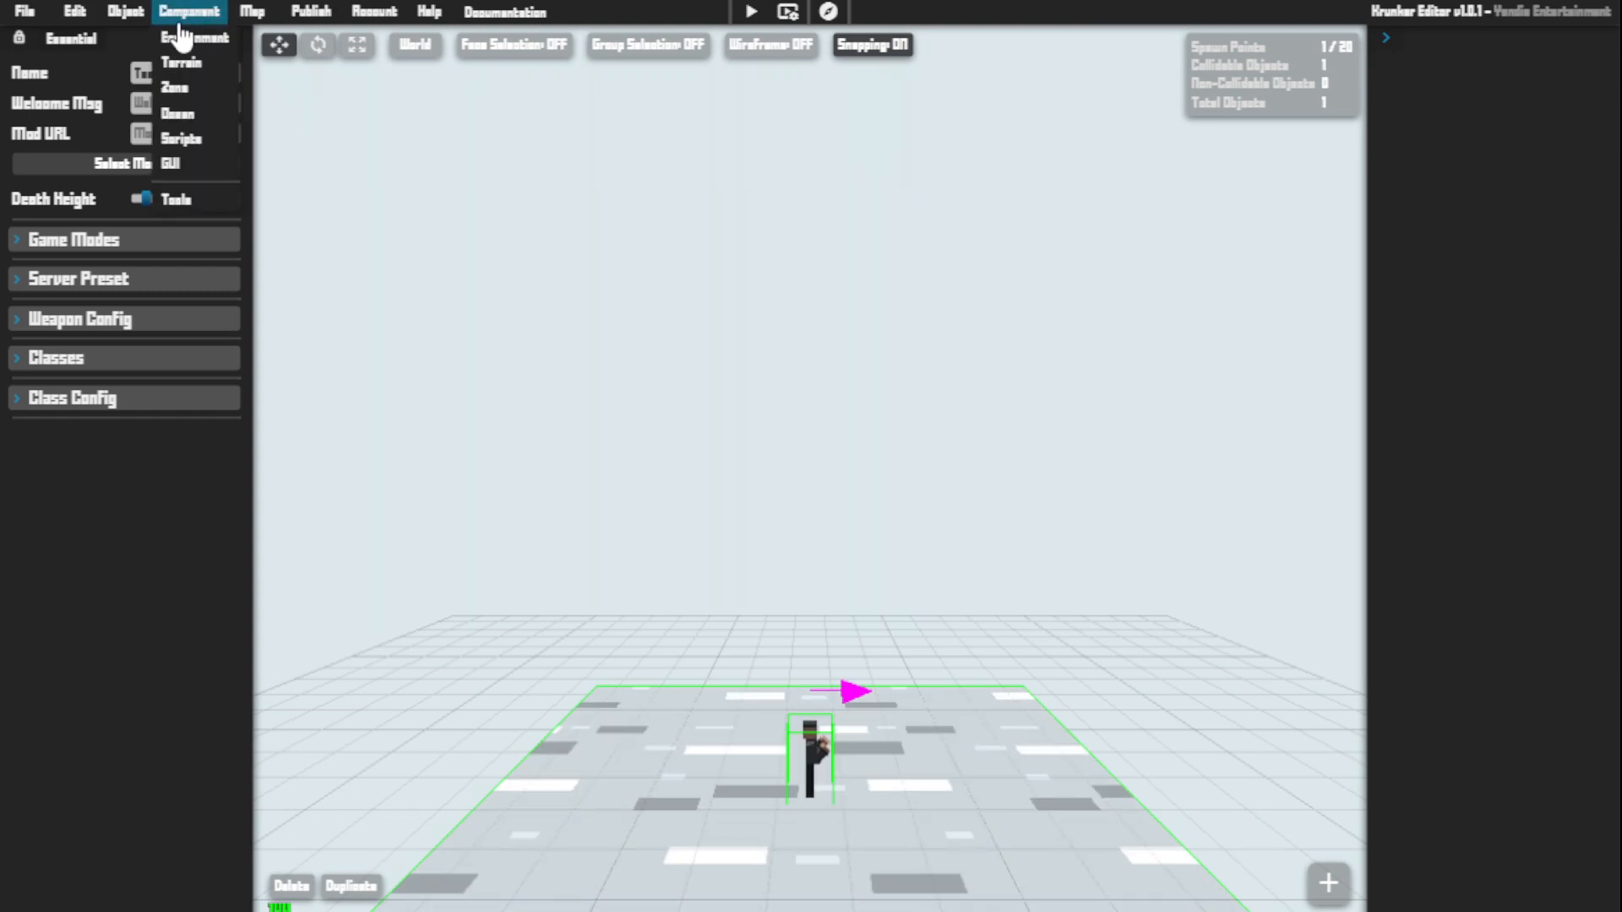
Review the default client and server scripts, highlighting each script's first comment line.
click(218, 143)
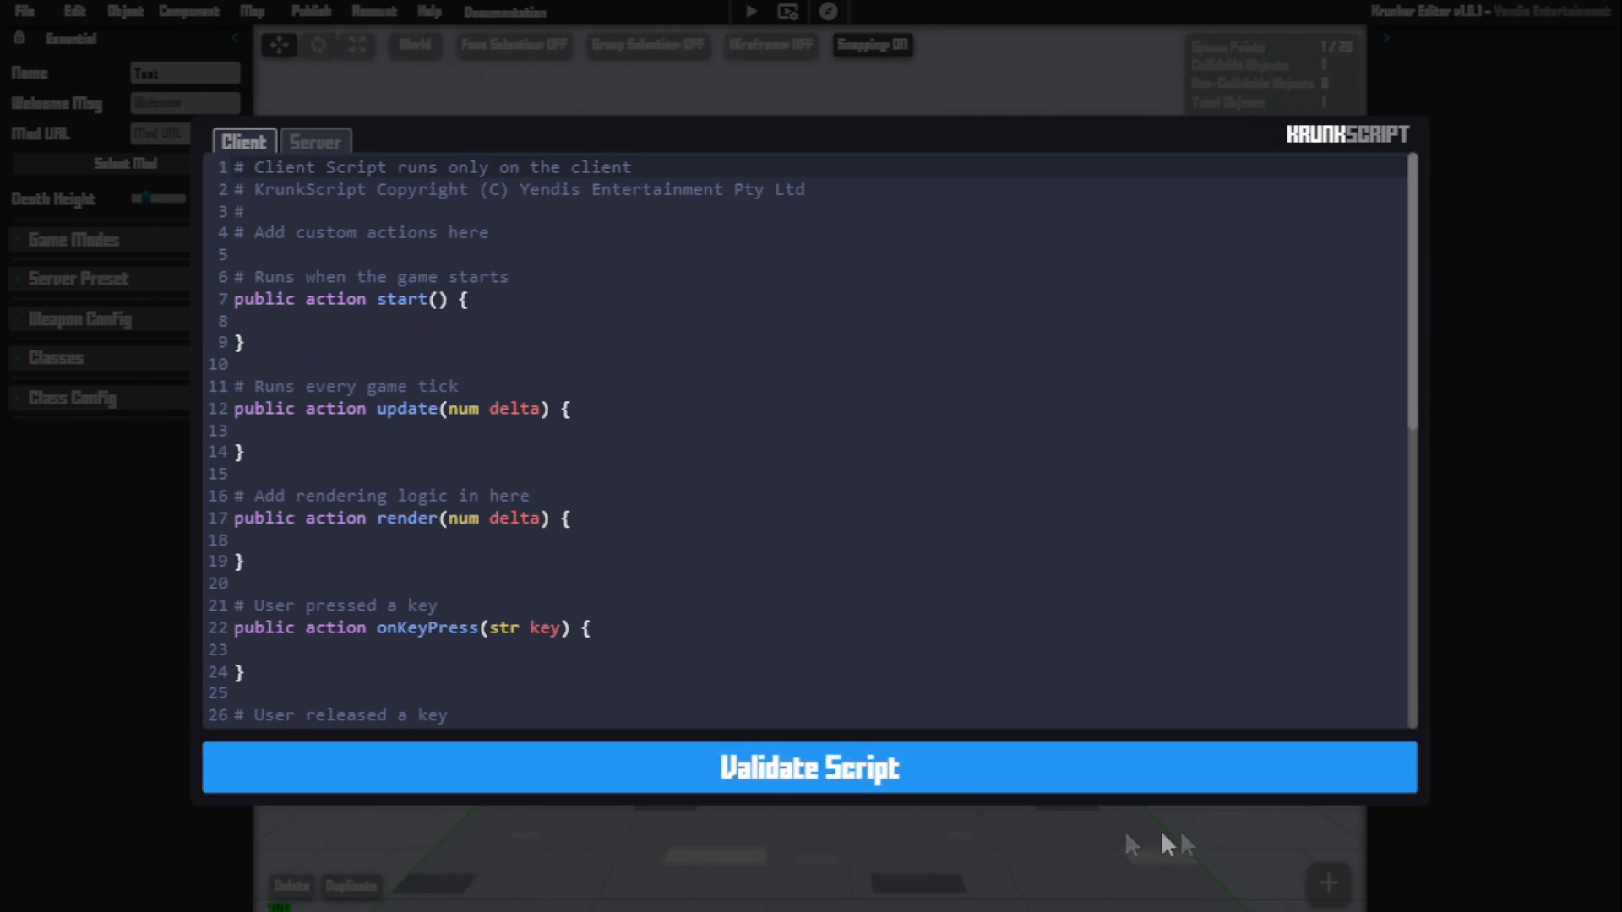
click(316, 142)
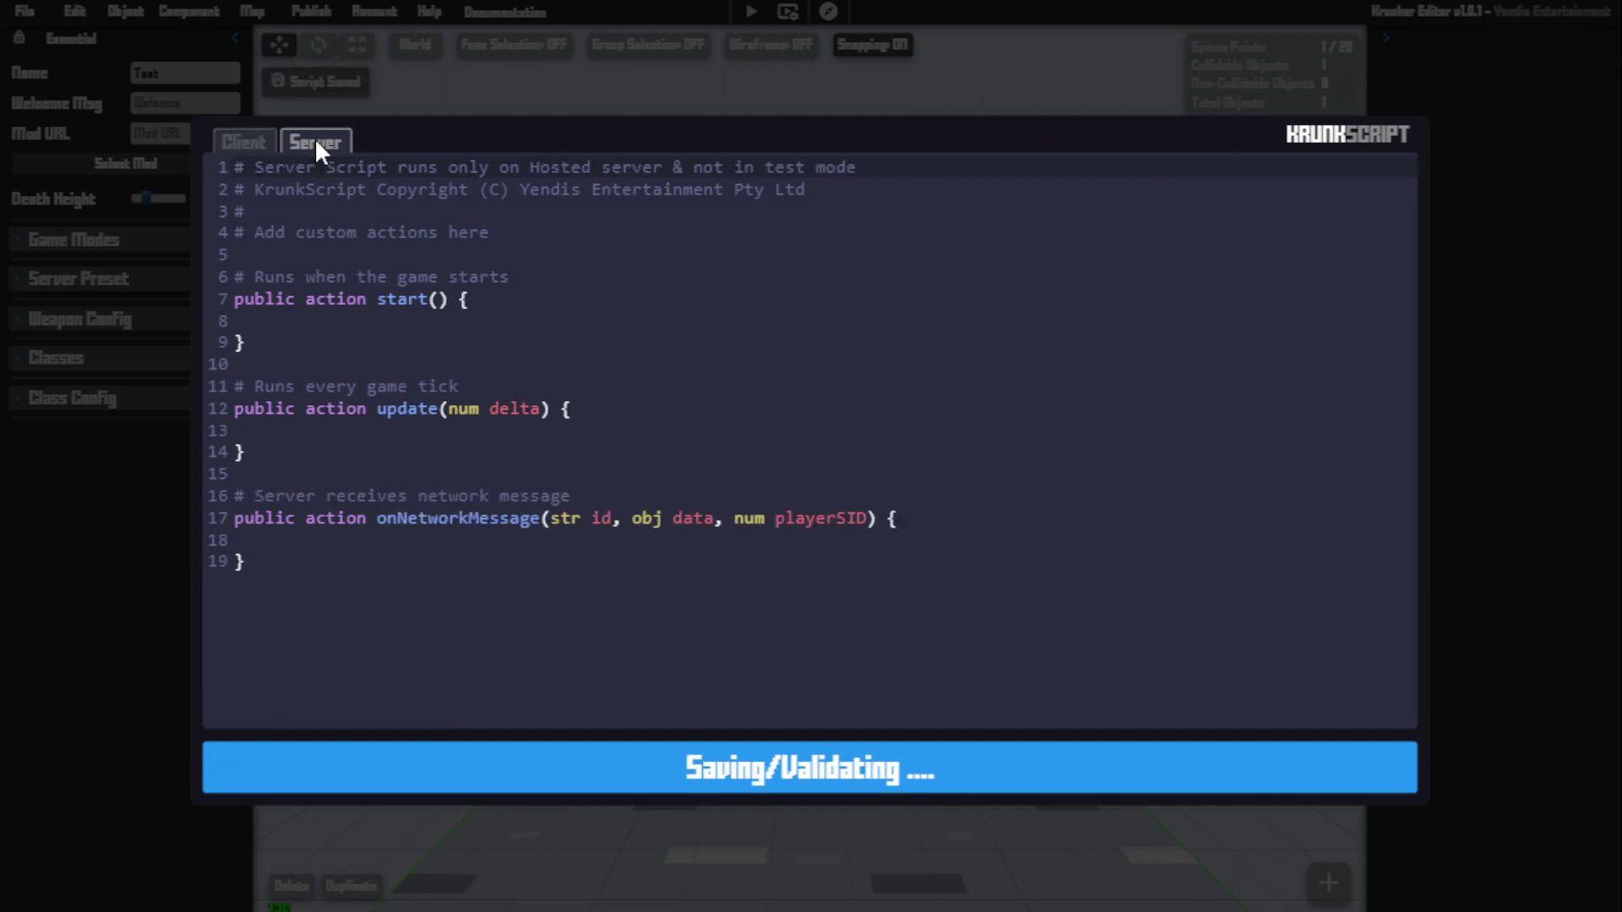
click(243, 142)
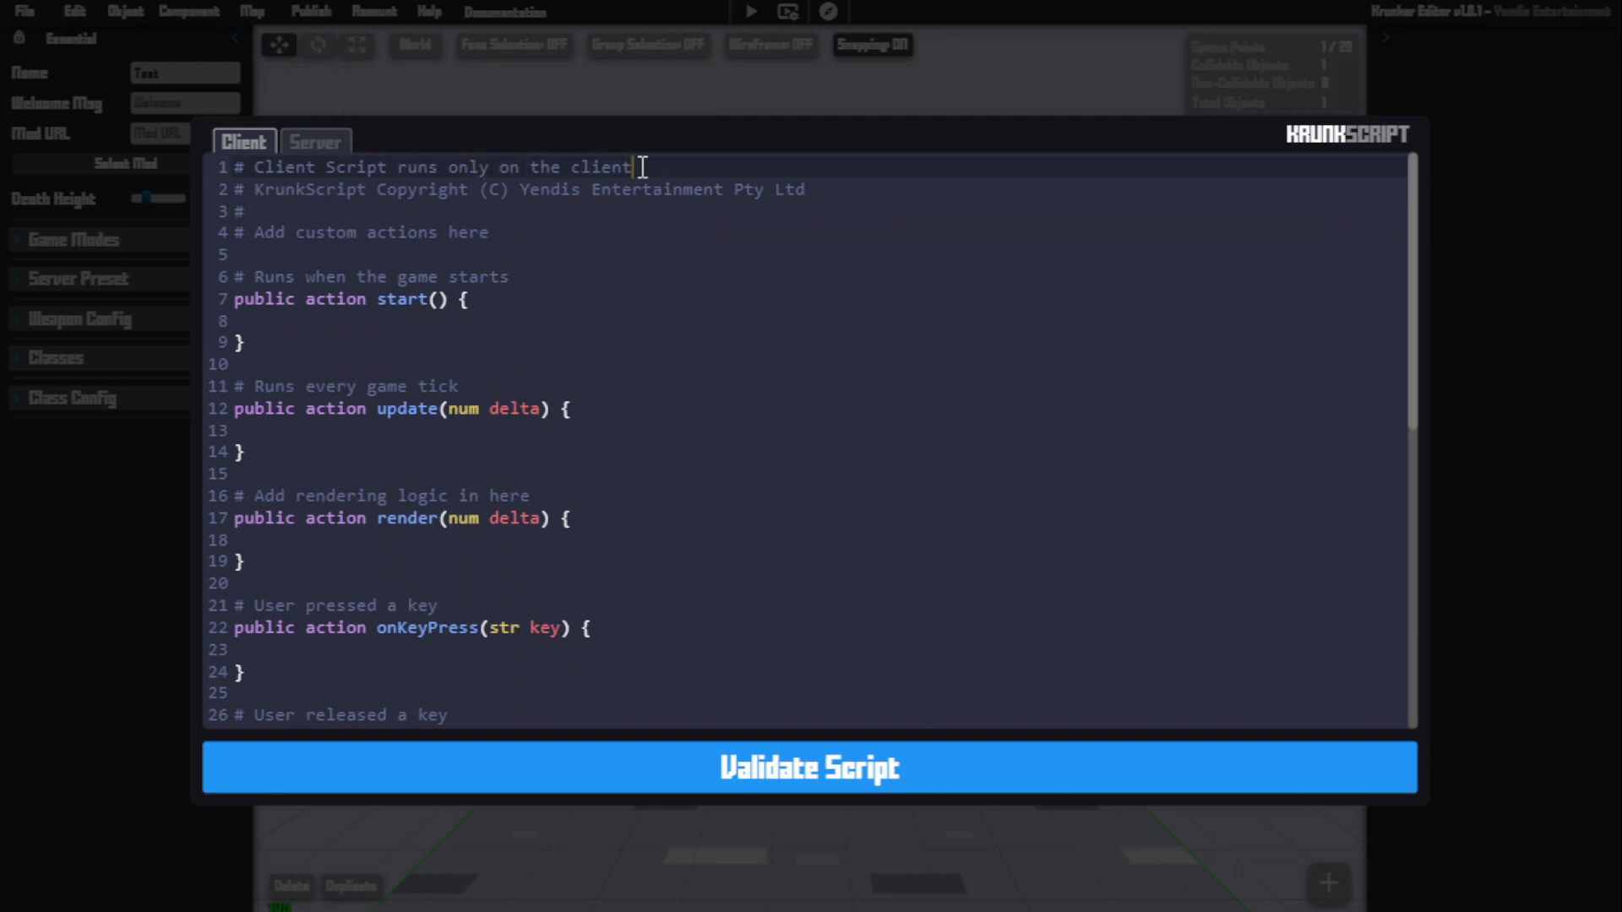
drag(638, 166, 254, 166)
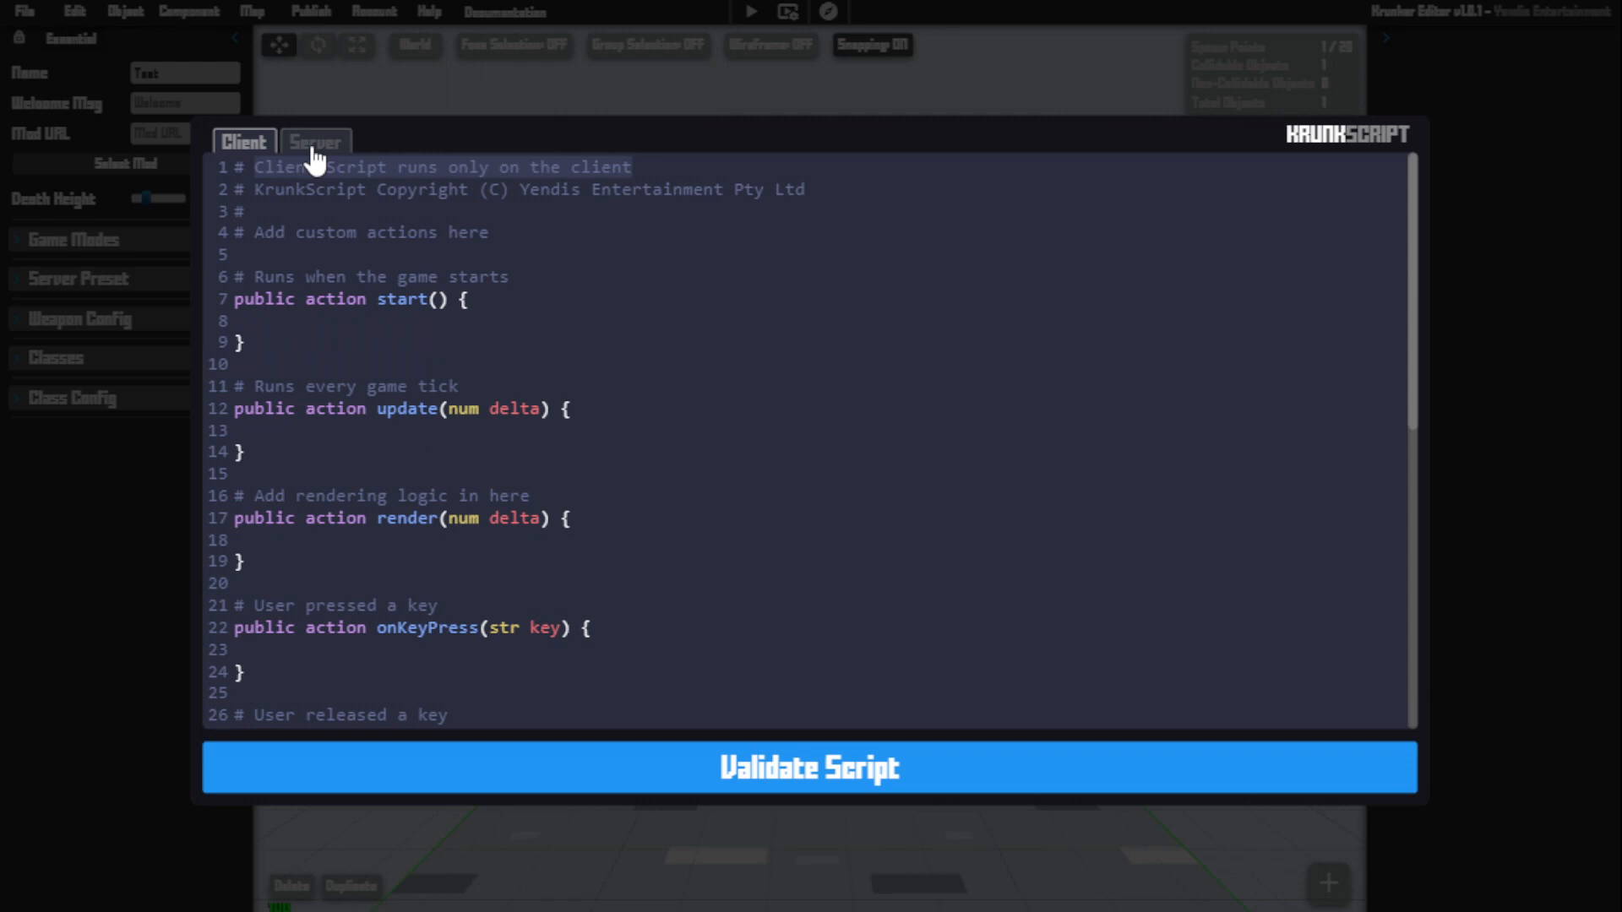
click(313, 142)
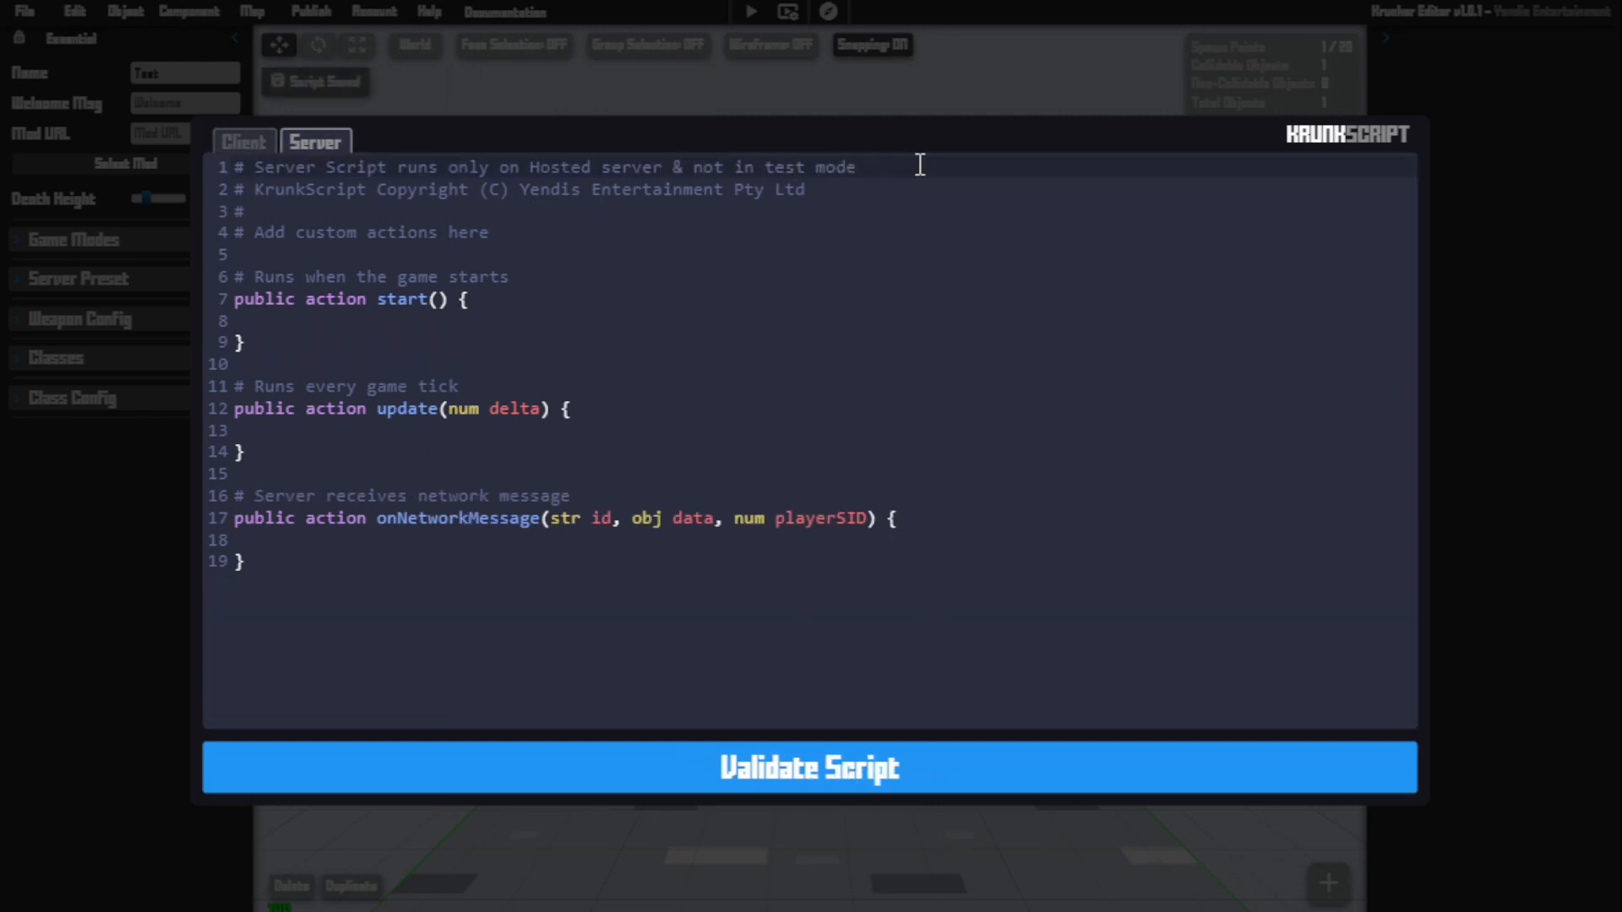
drag(857, 166, 253, 166)
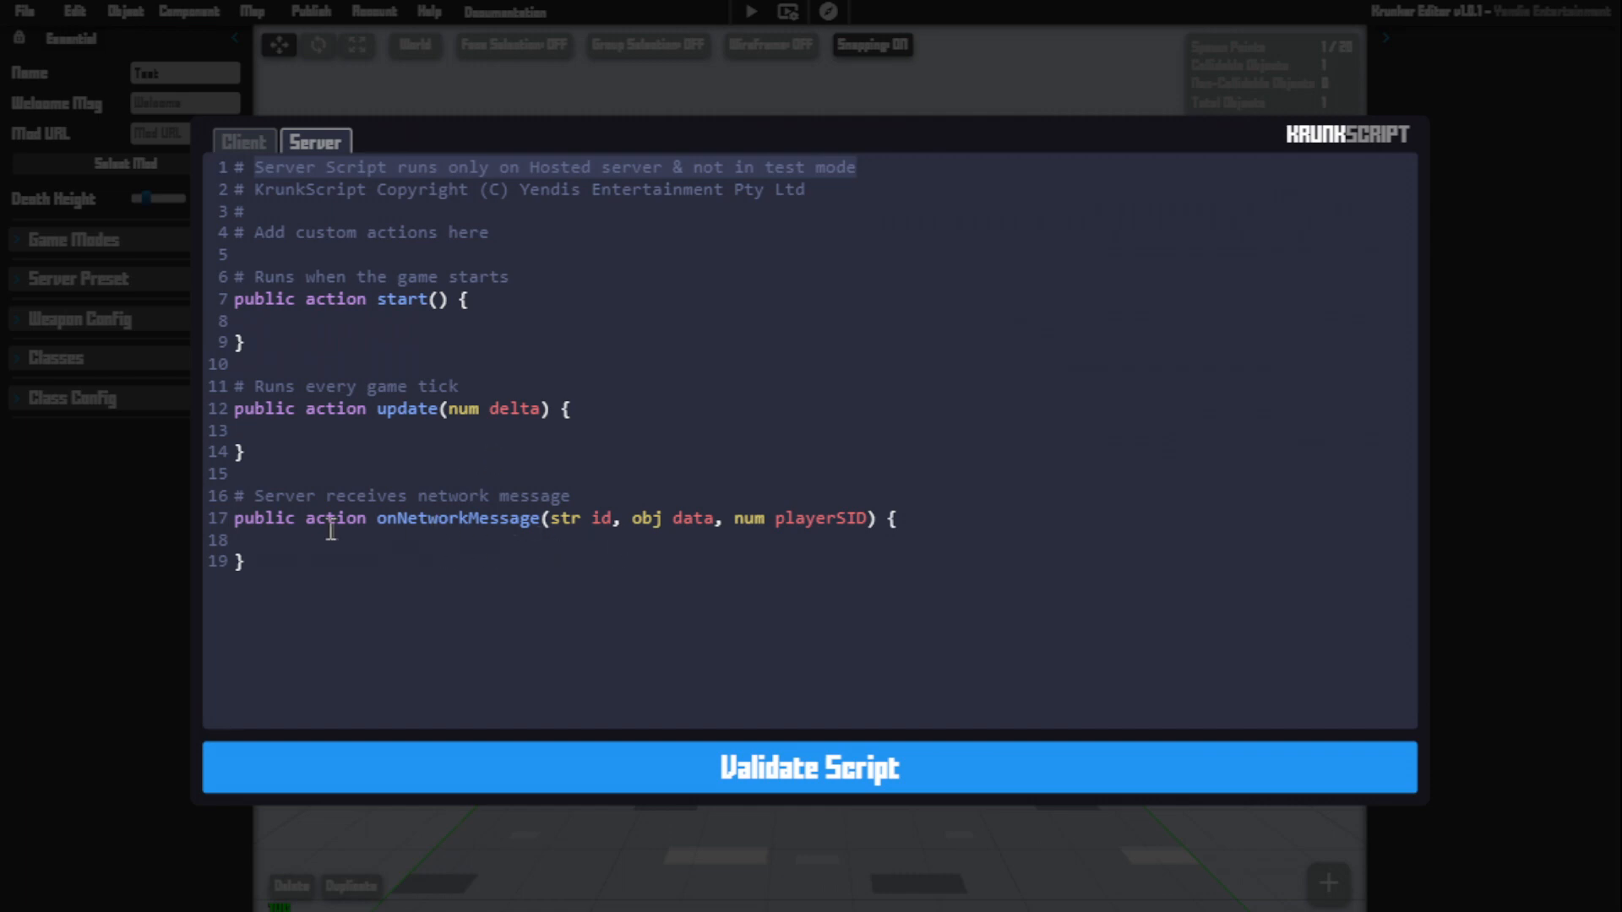
Return to the client script and highlight its onNetworkMessage block before editing inside start.
click(247, 142)
click(311, 142)
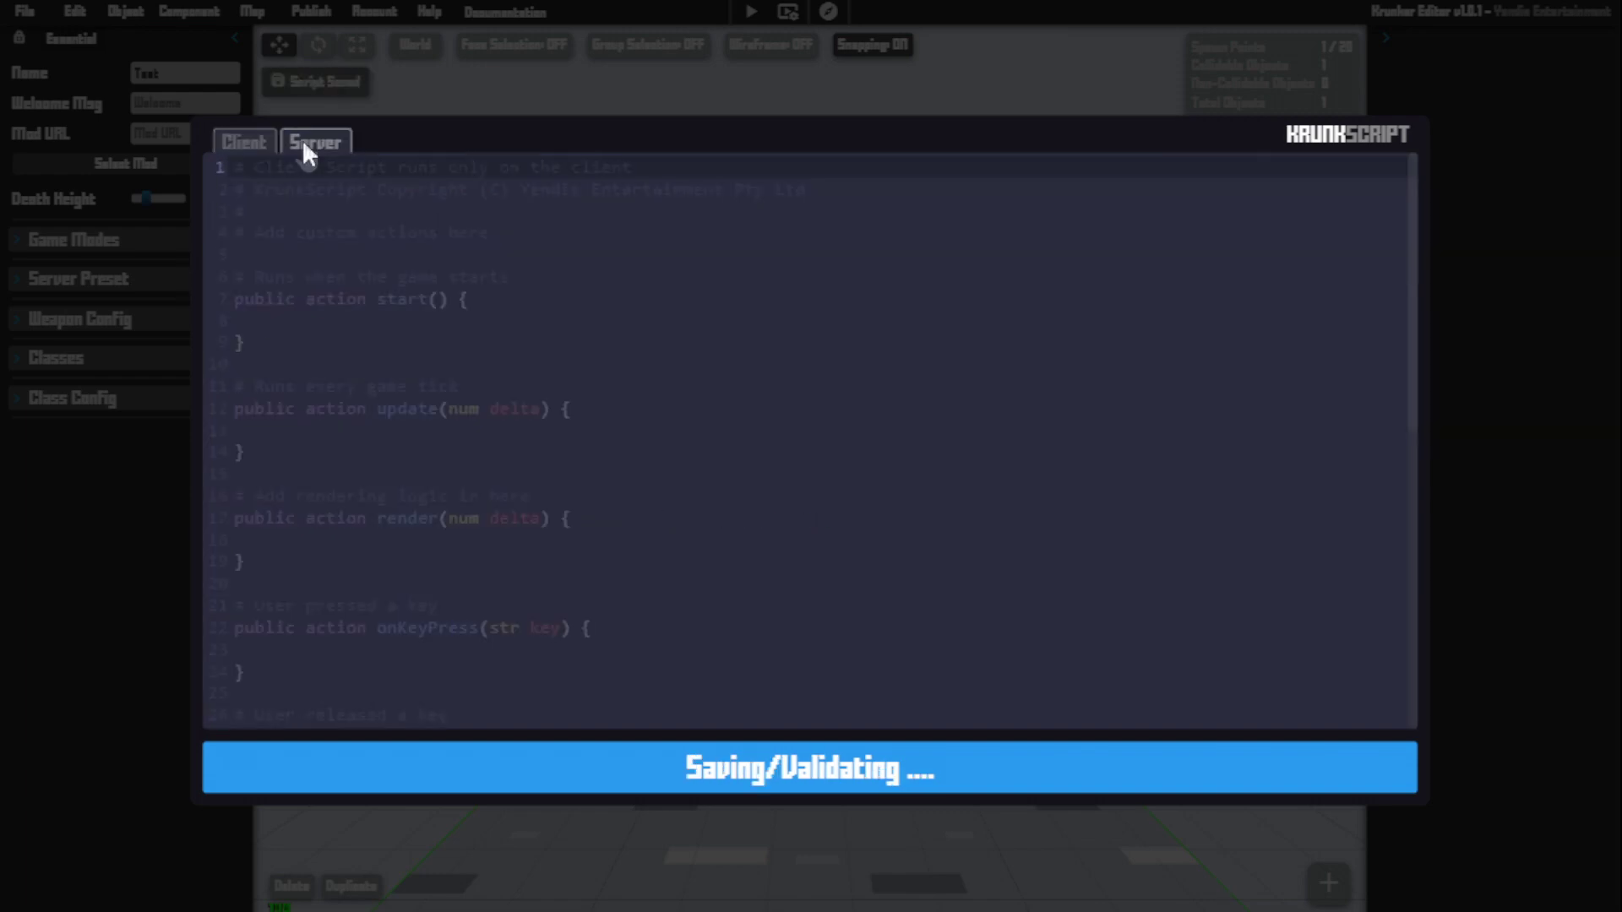
click(248, 145)
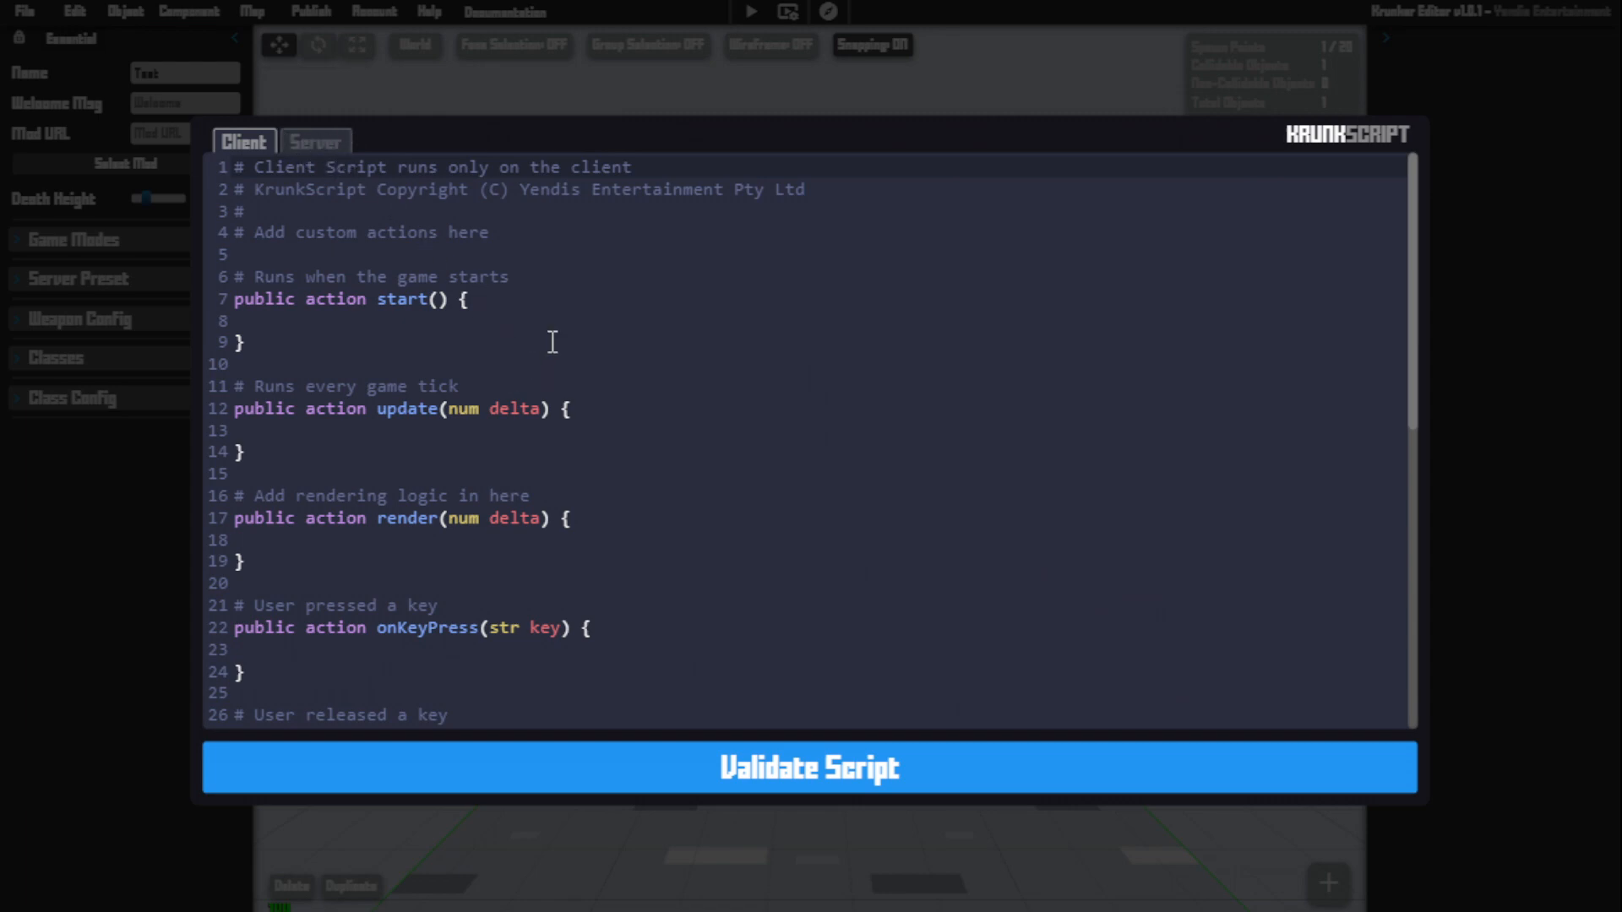
scroll(494, 342, down, 8)
drag(312, 710, 224, 646)
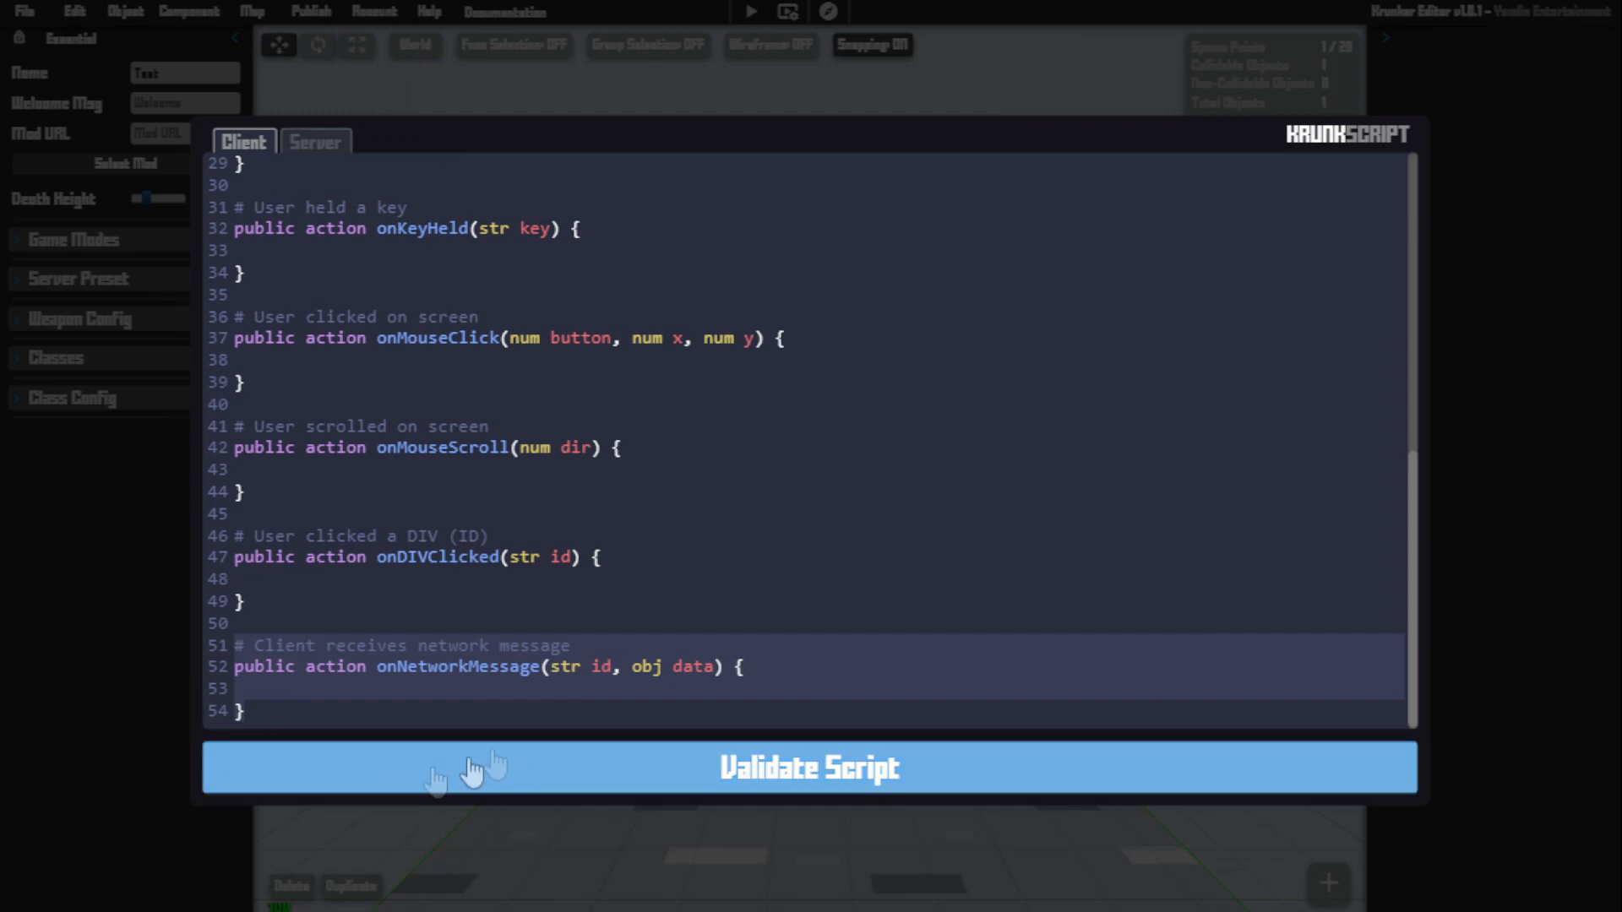
scroll(742, 659, up, 10)
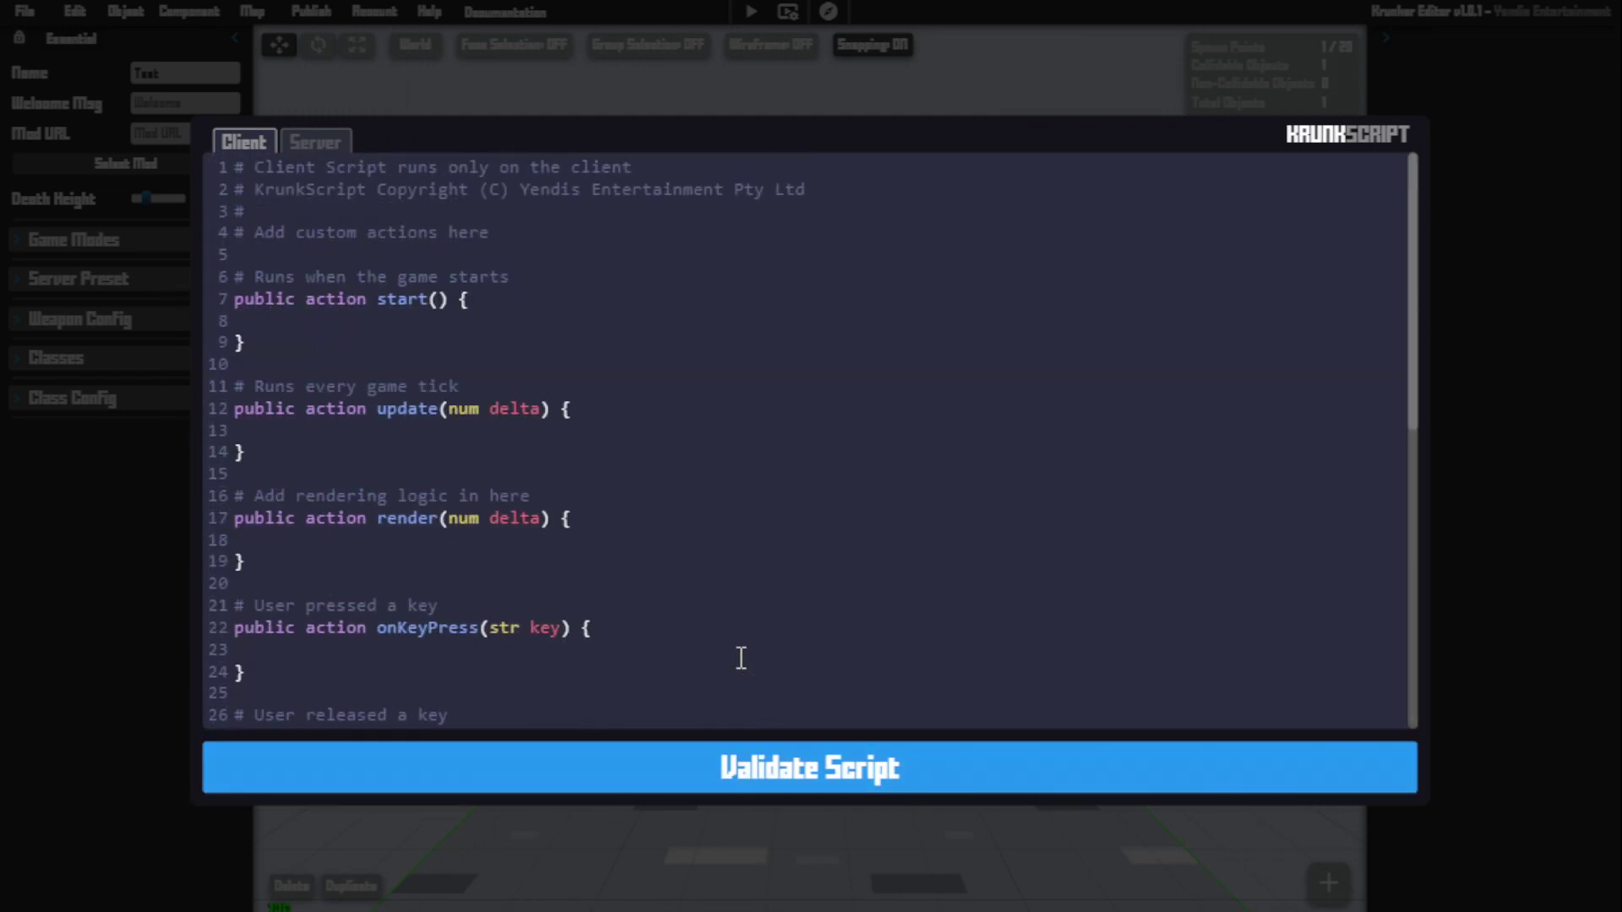
click(587, 257)
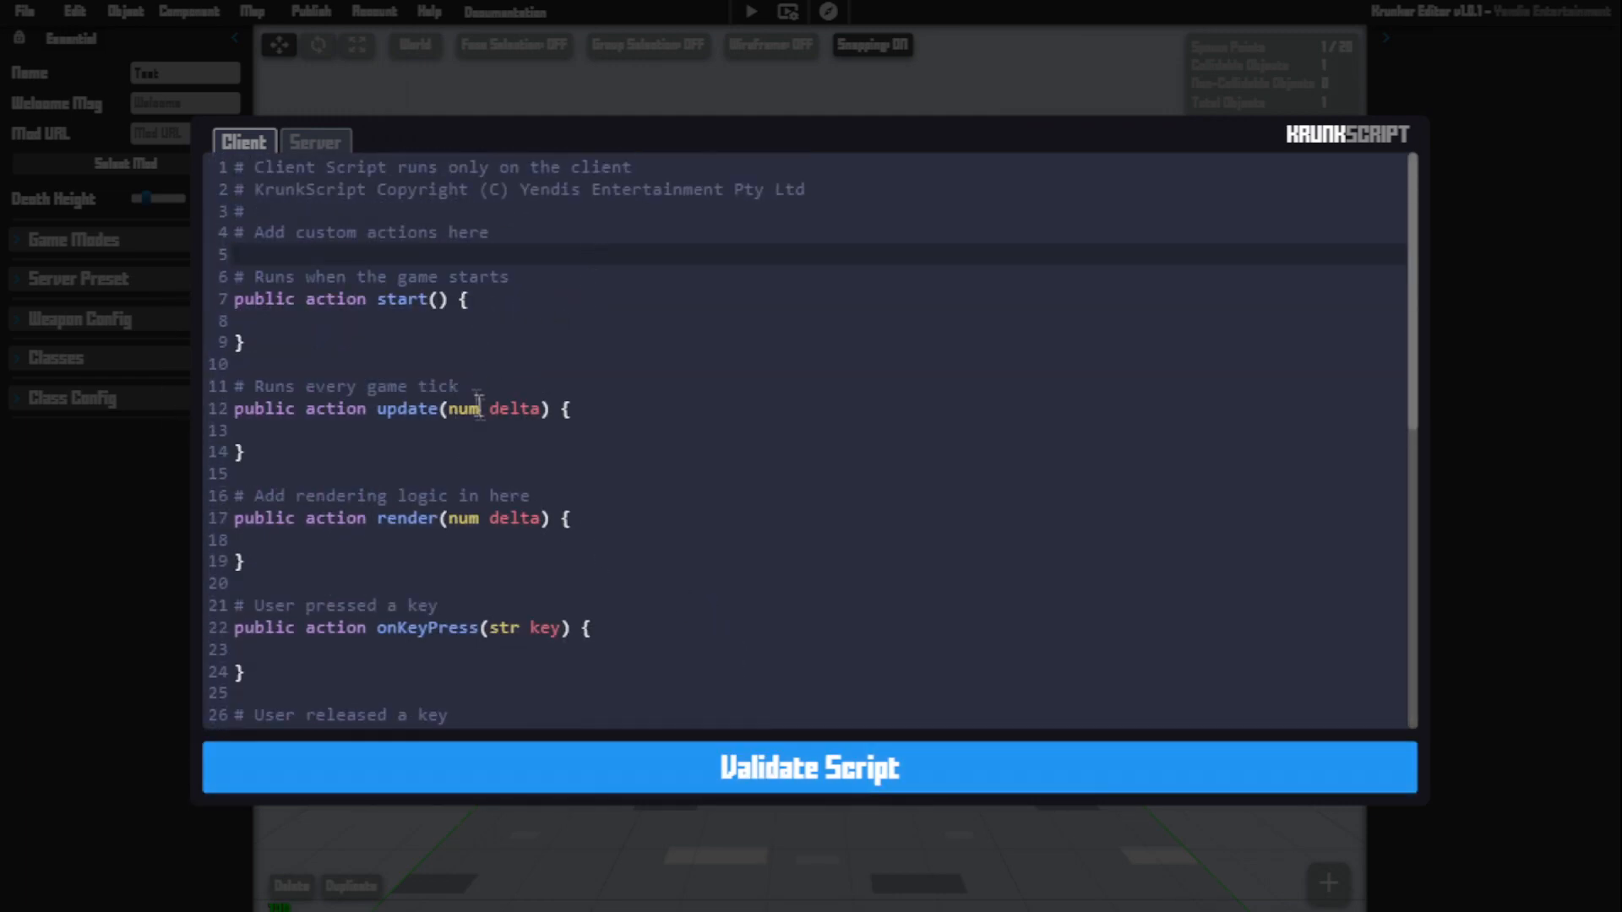
Declare str string = "Hello World!"; on line 8 of the client start action.
click(443, 319)
text(s)
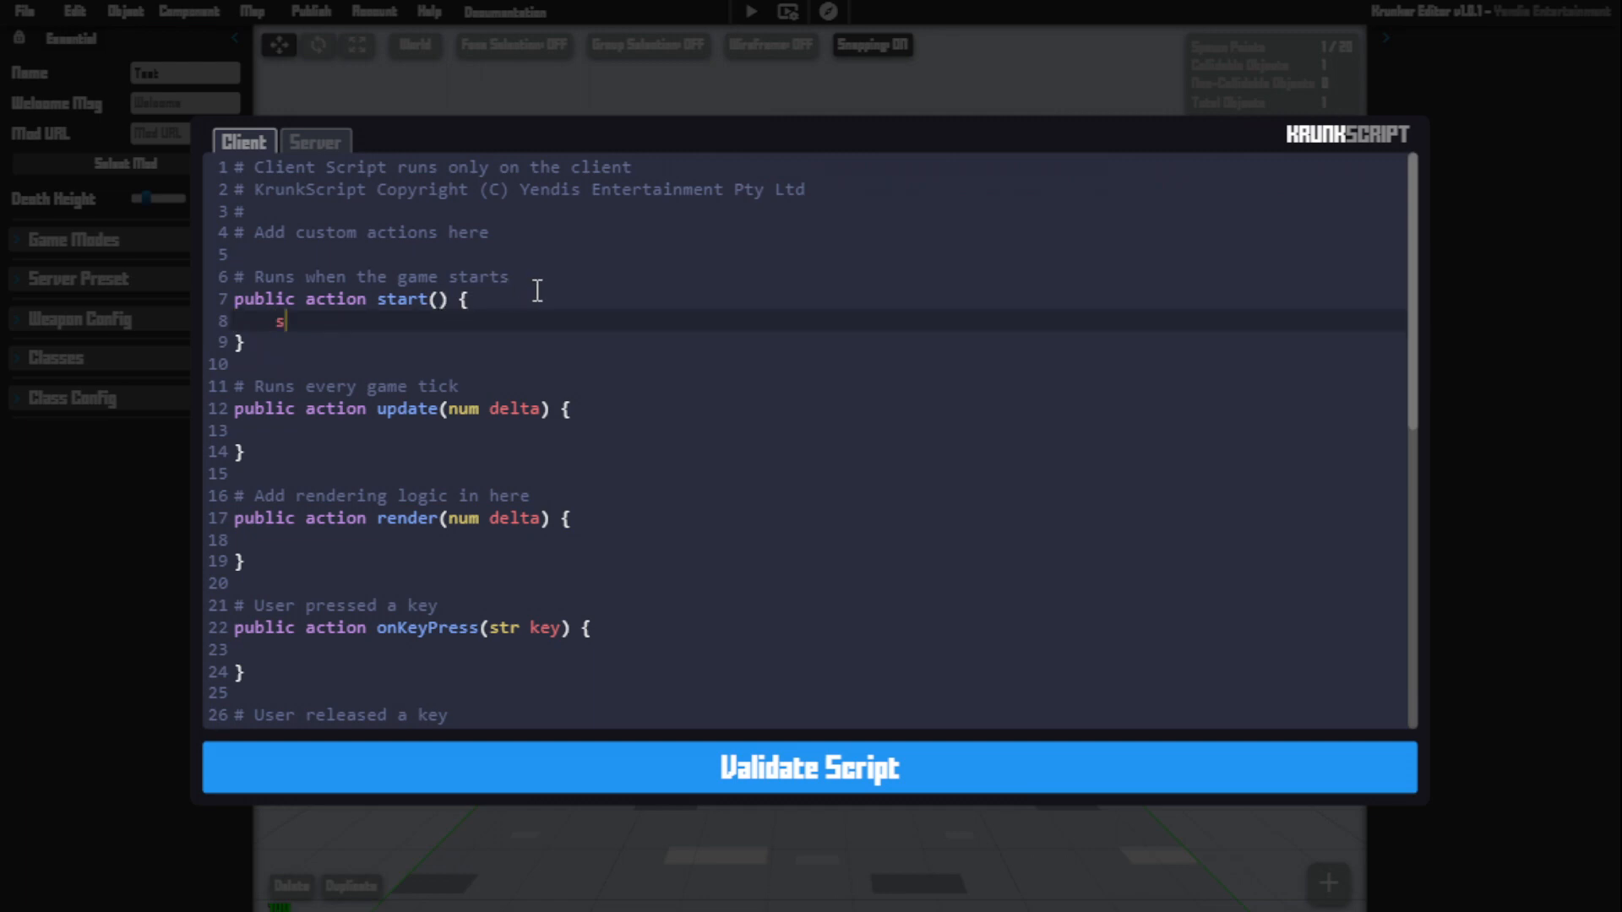
text(tr )
text(string )
text(= "";)
key(Left)
key(Left)
text(Hello Worl)
text(d)
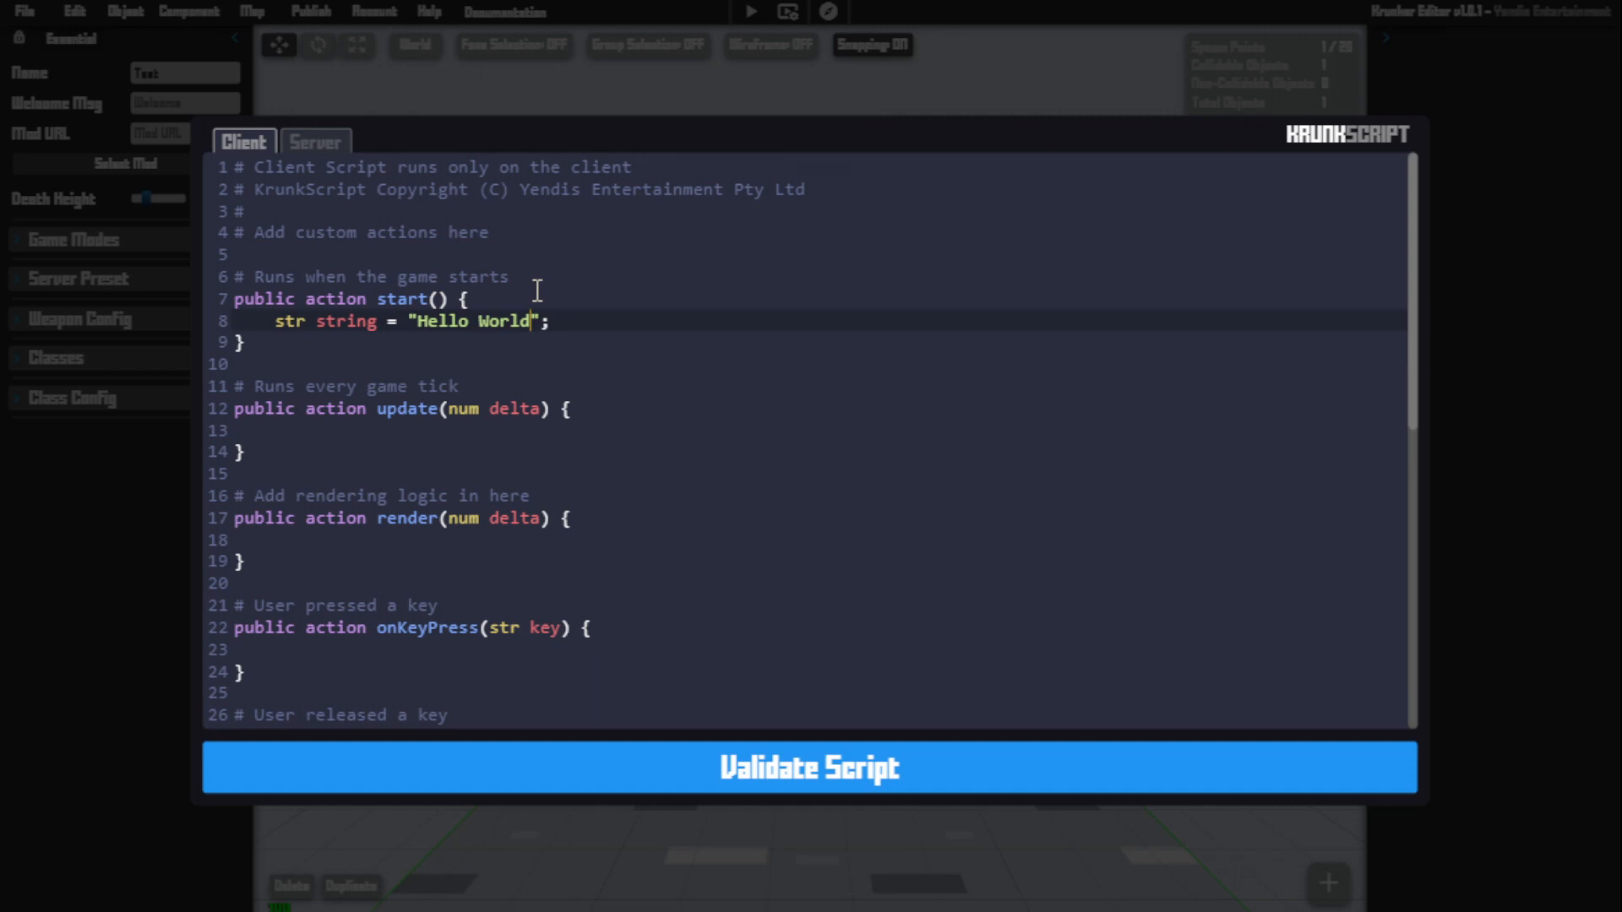
text(!)
key(shift+Left)
key(shift+Left)
key(shift+Left)
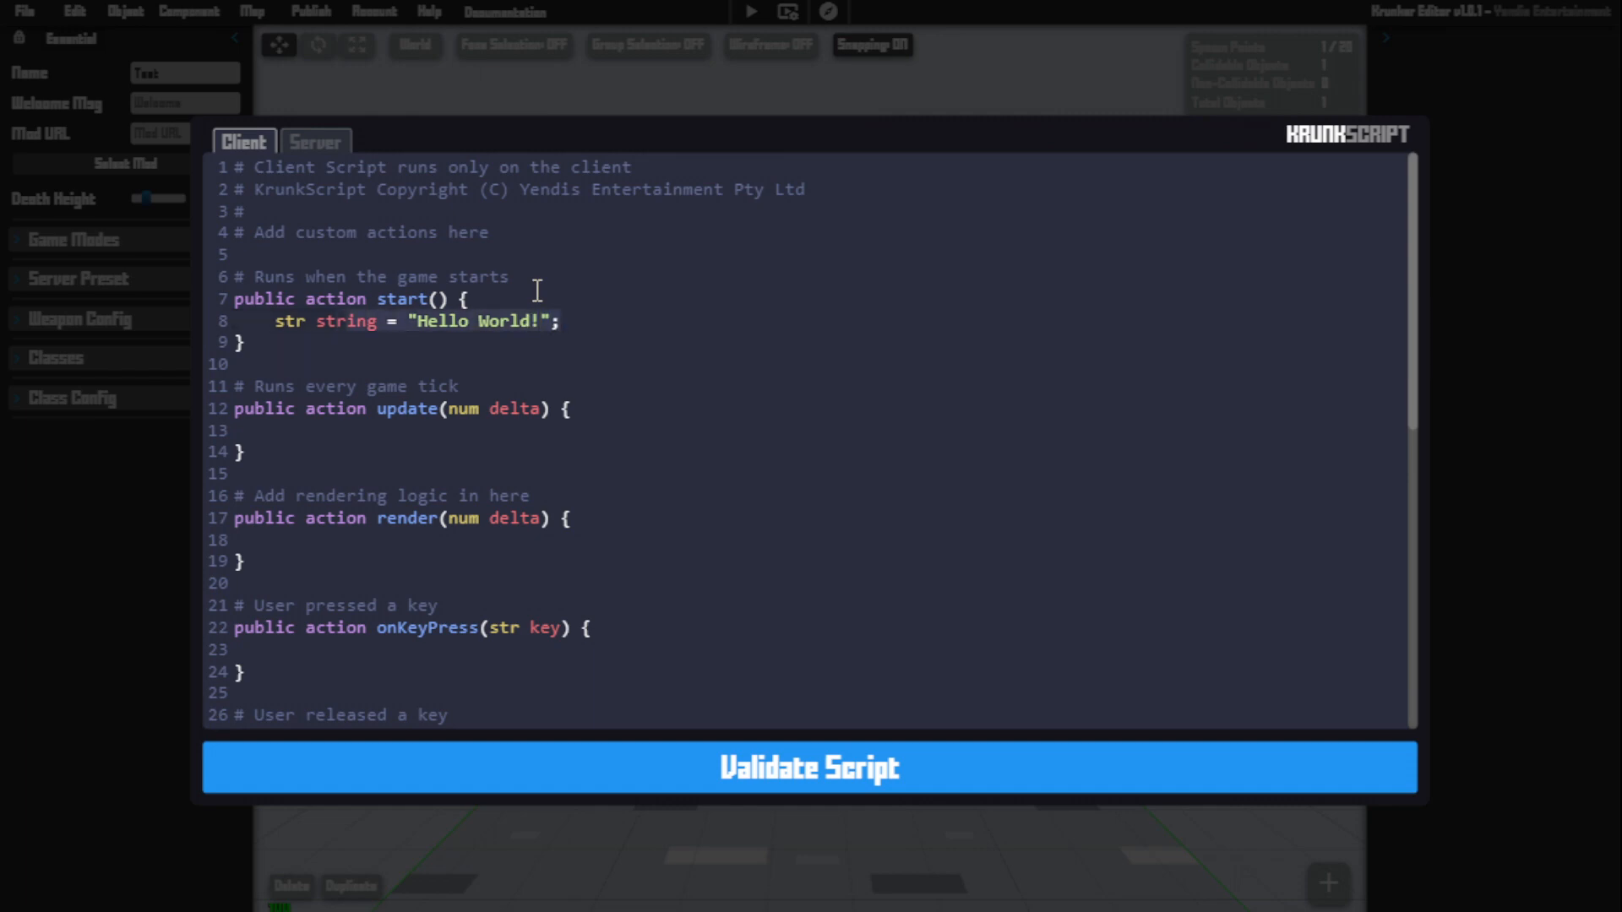
key(shift+Left)
key(shift+Left)
key(shift+Left)
key(Left)
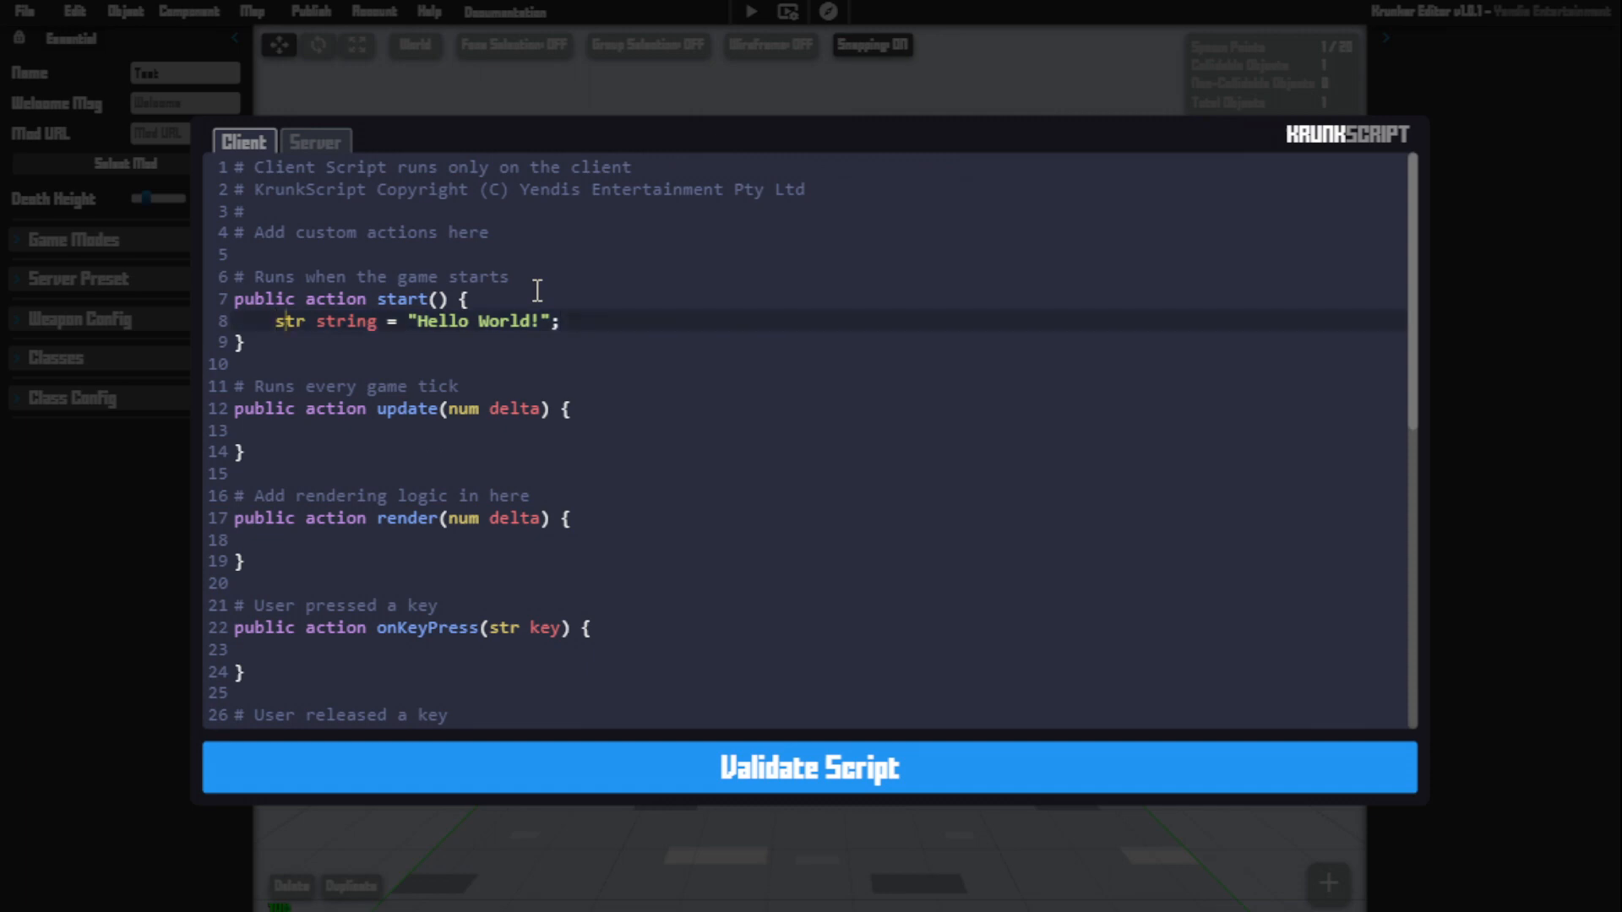
key(End)
Add a number declaration tagged #valid on line 9 and an example 'num number = a; #invalid' line below.
key(Return)
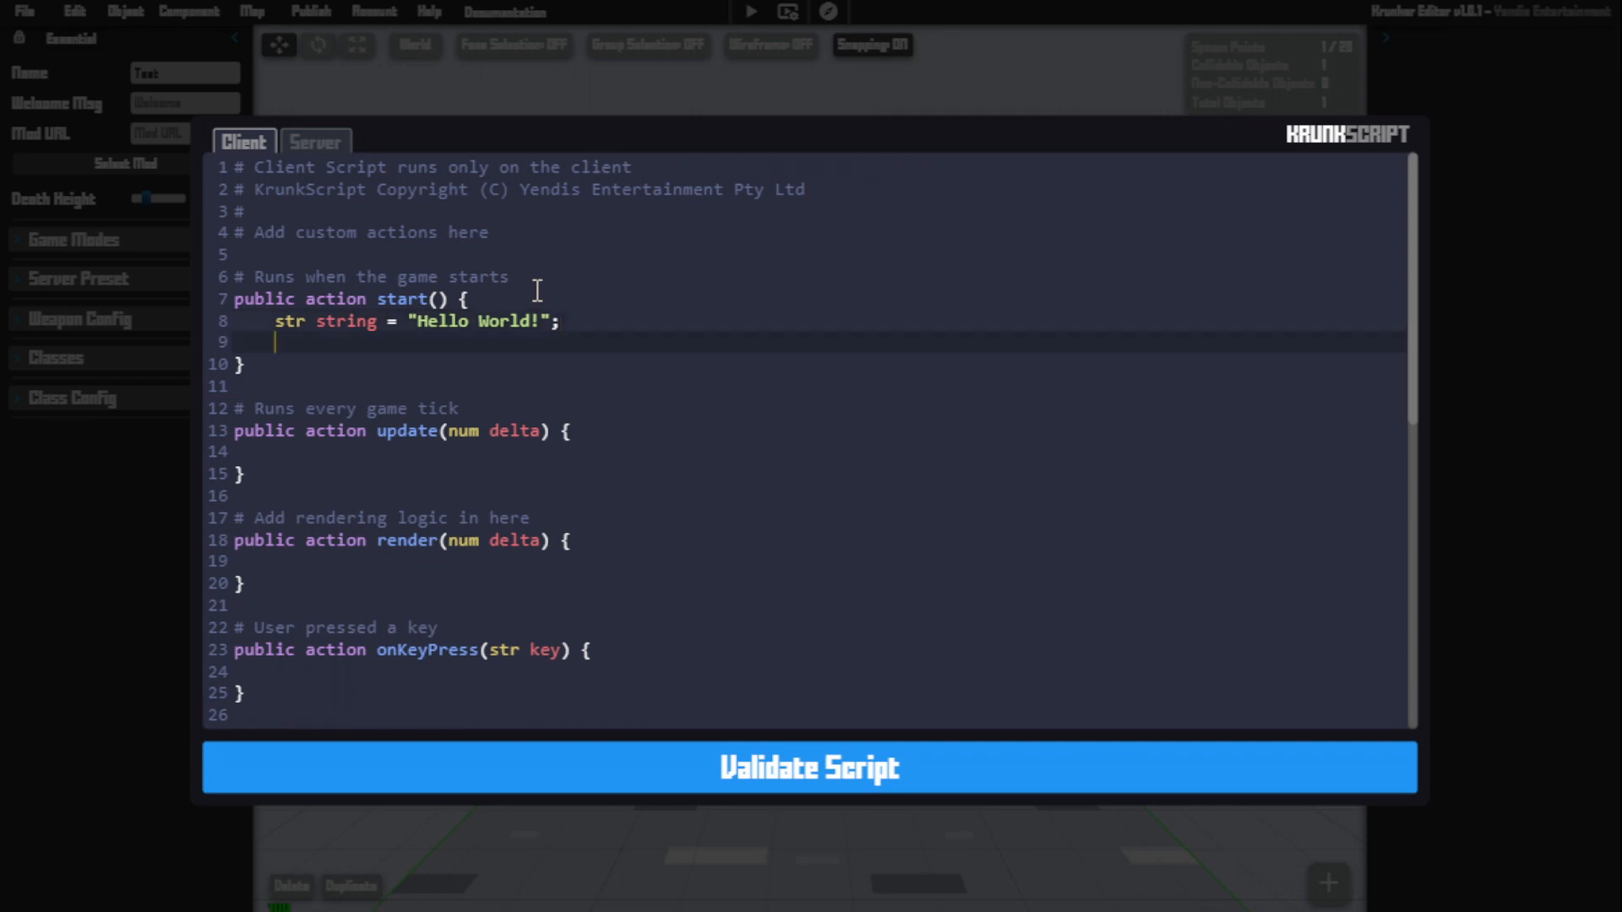
text(num)
text( number = 1)
text(;)
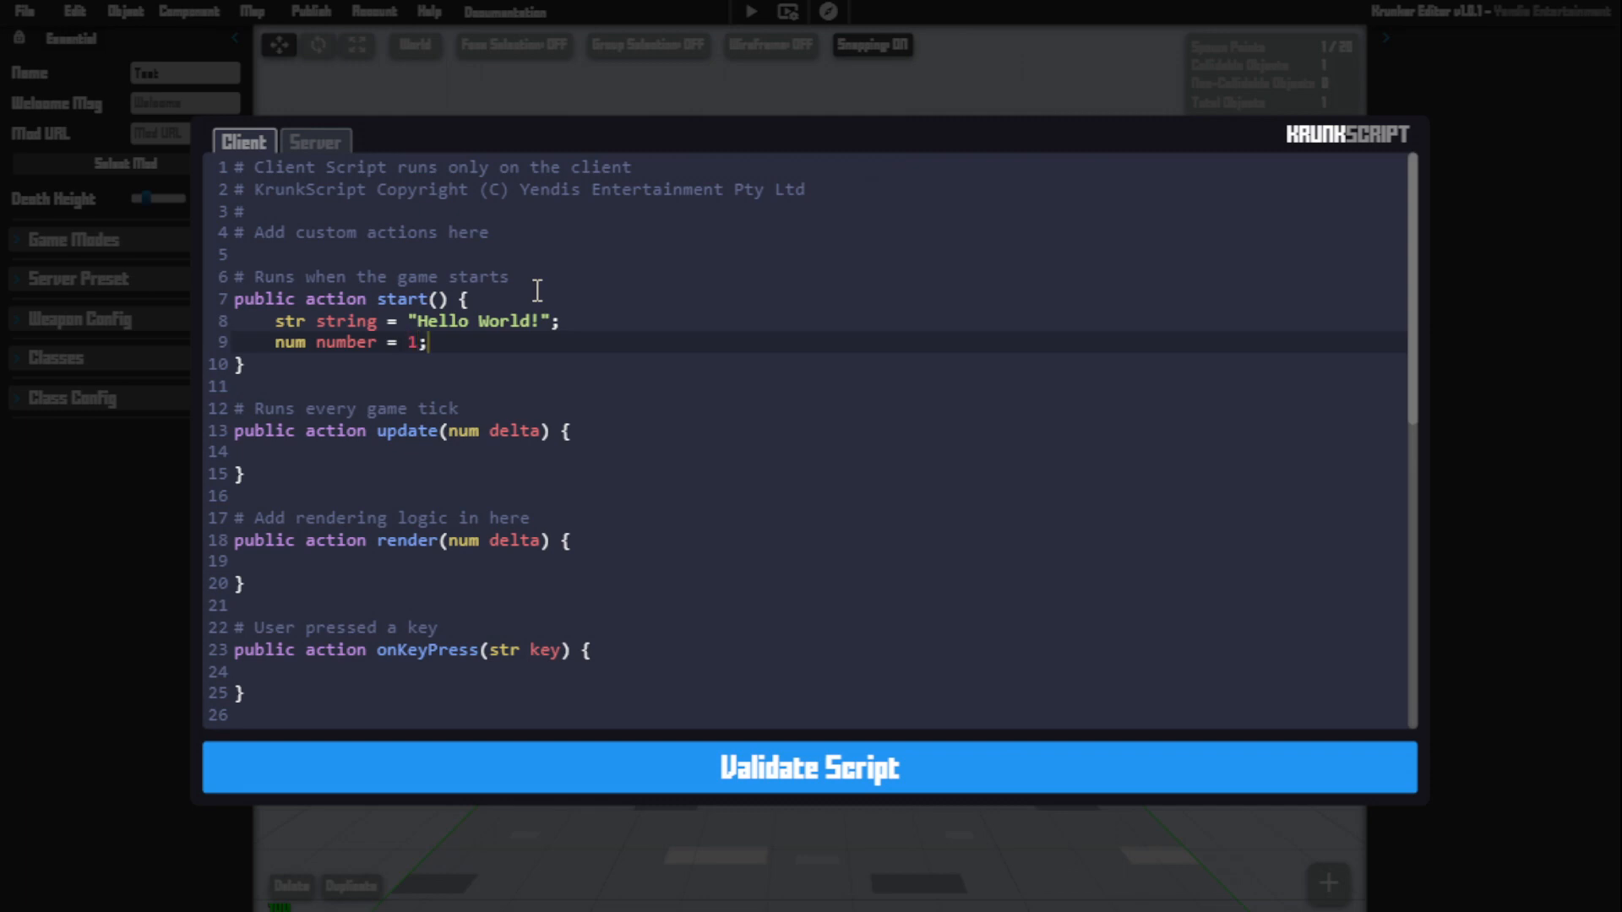
key(Left)
key(Right)
text(#vali)
text(d)
key(Return)
text(num )
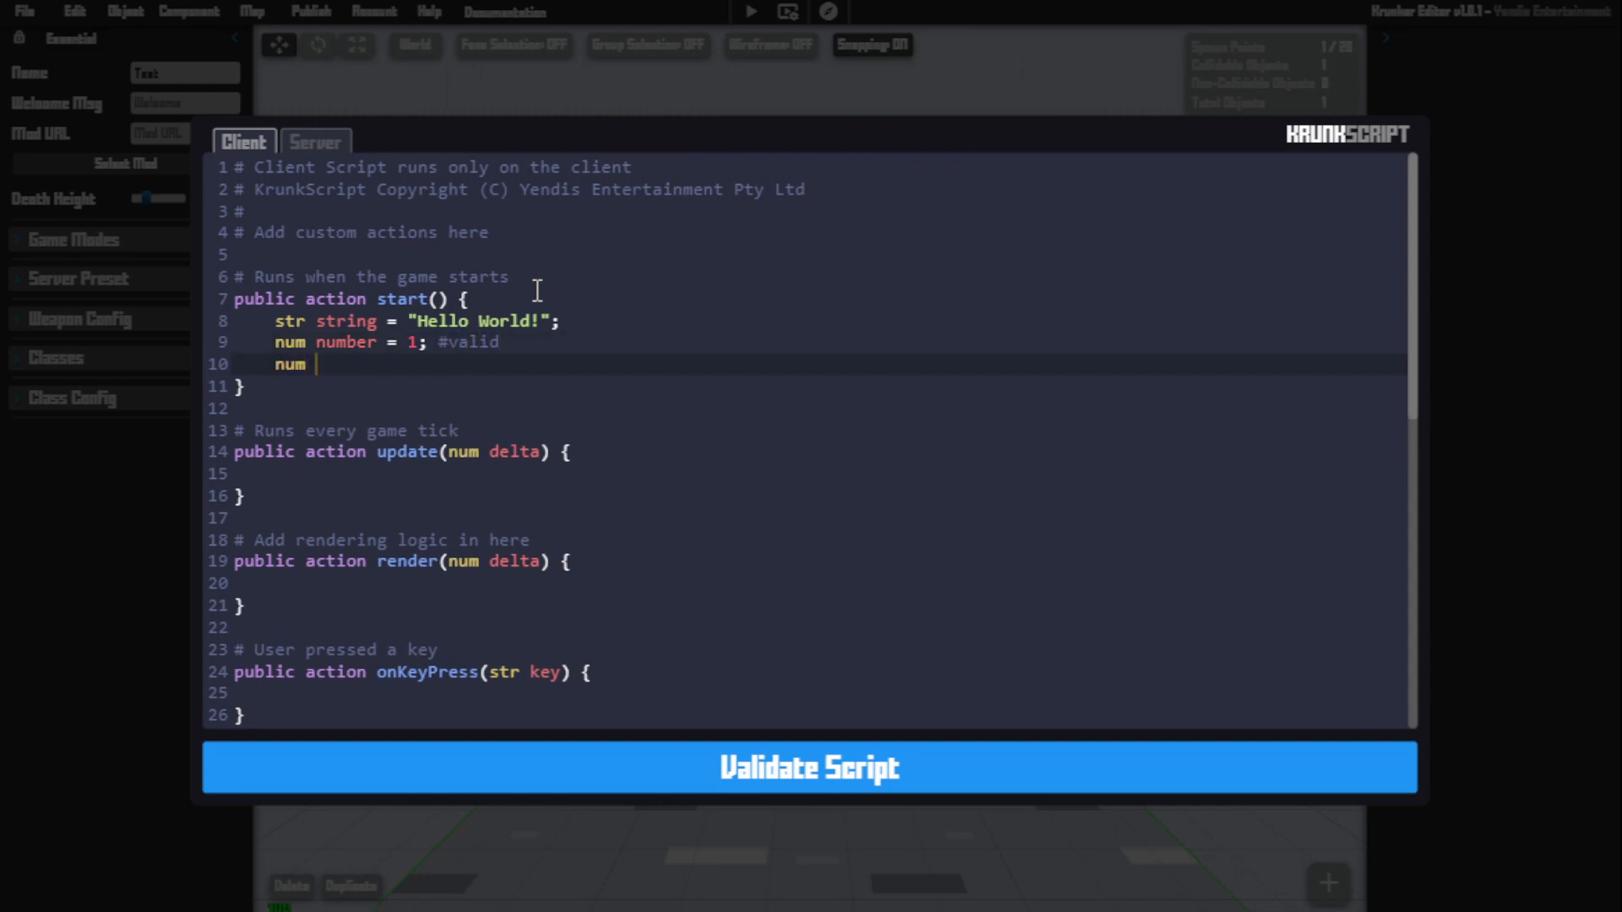
text(number = a)
text(; #inv)
text(alid)
key(Return)
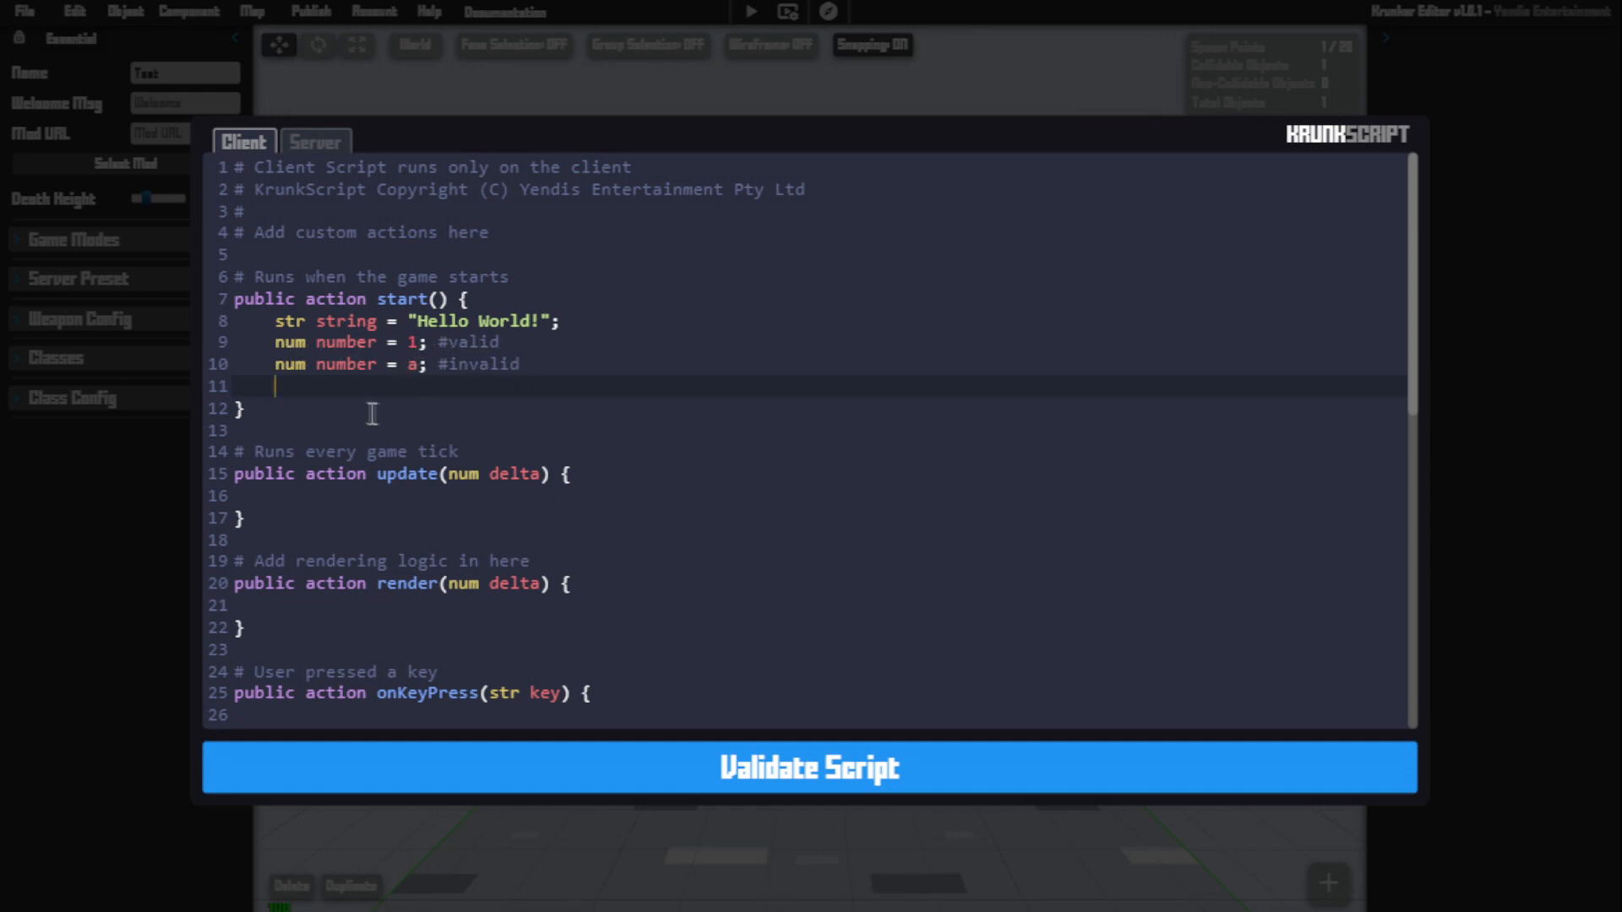
Delete the invalid example line and select the #valid comment on line 9.
drag(559, 364, 226, 380)
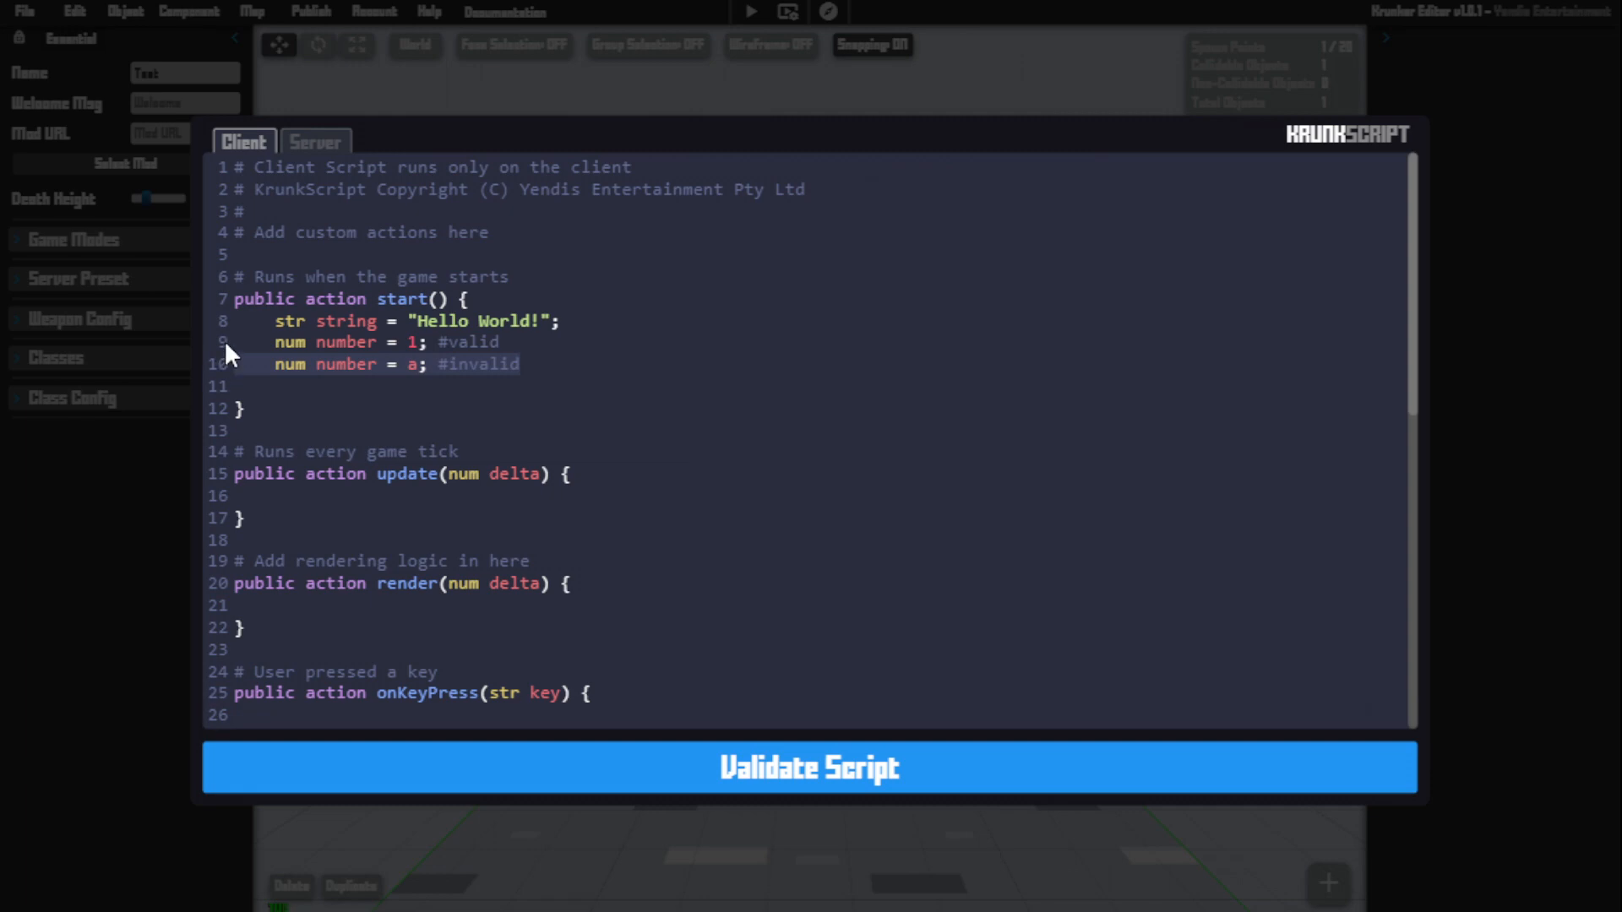
key(BackSpace)
key(BackSpace)
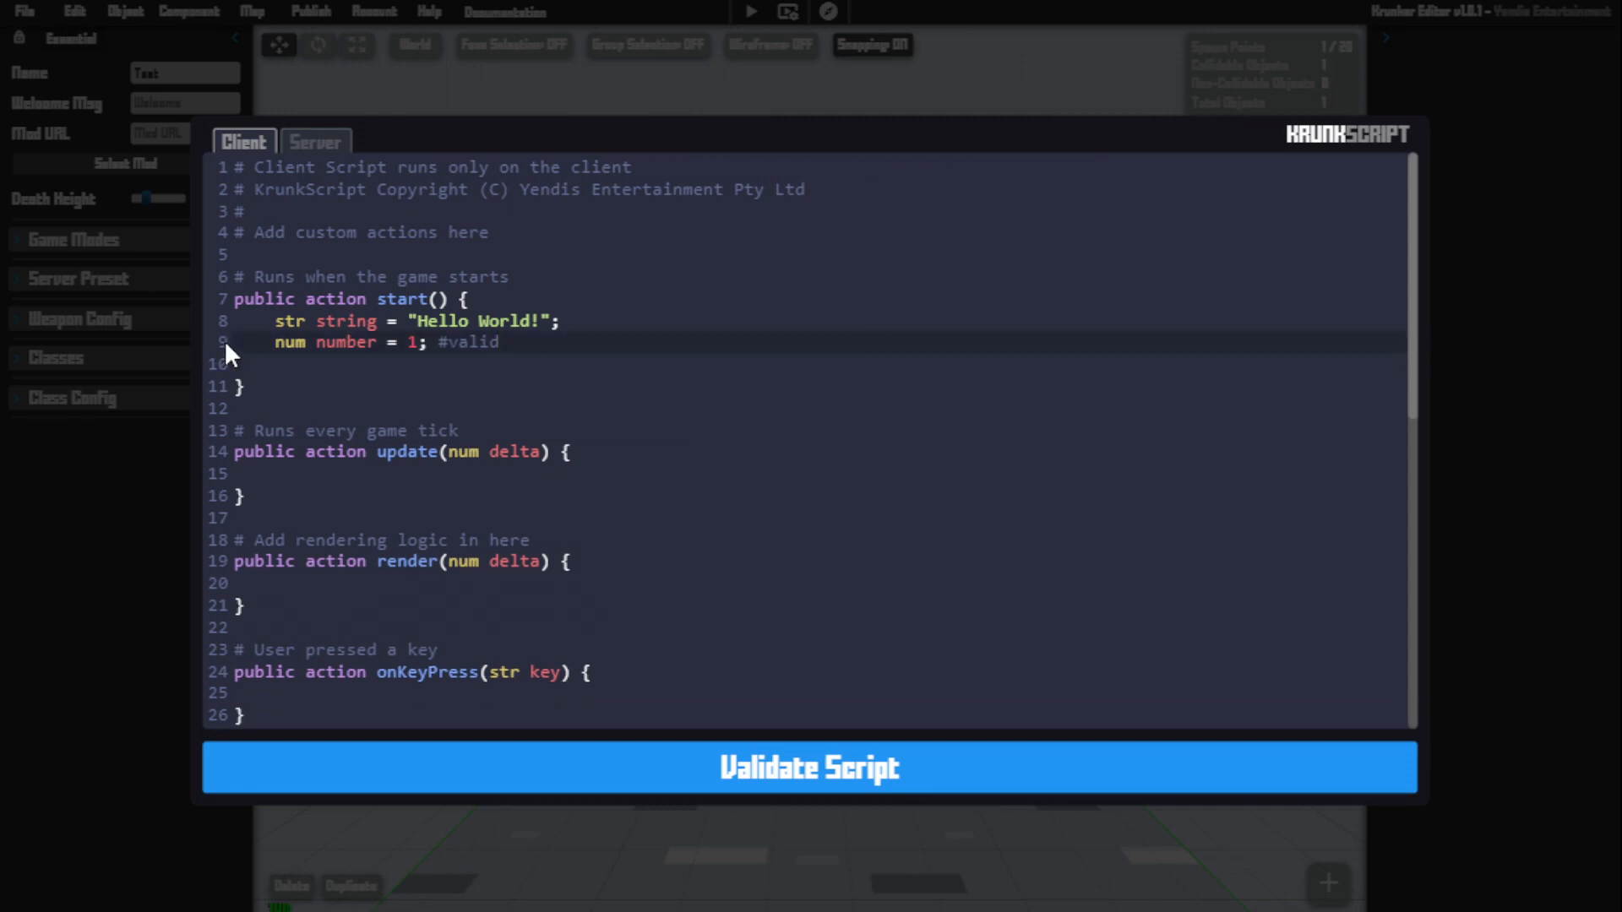
drag(428, 342, 275, 343)
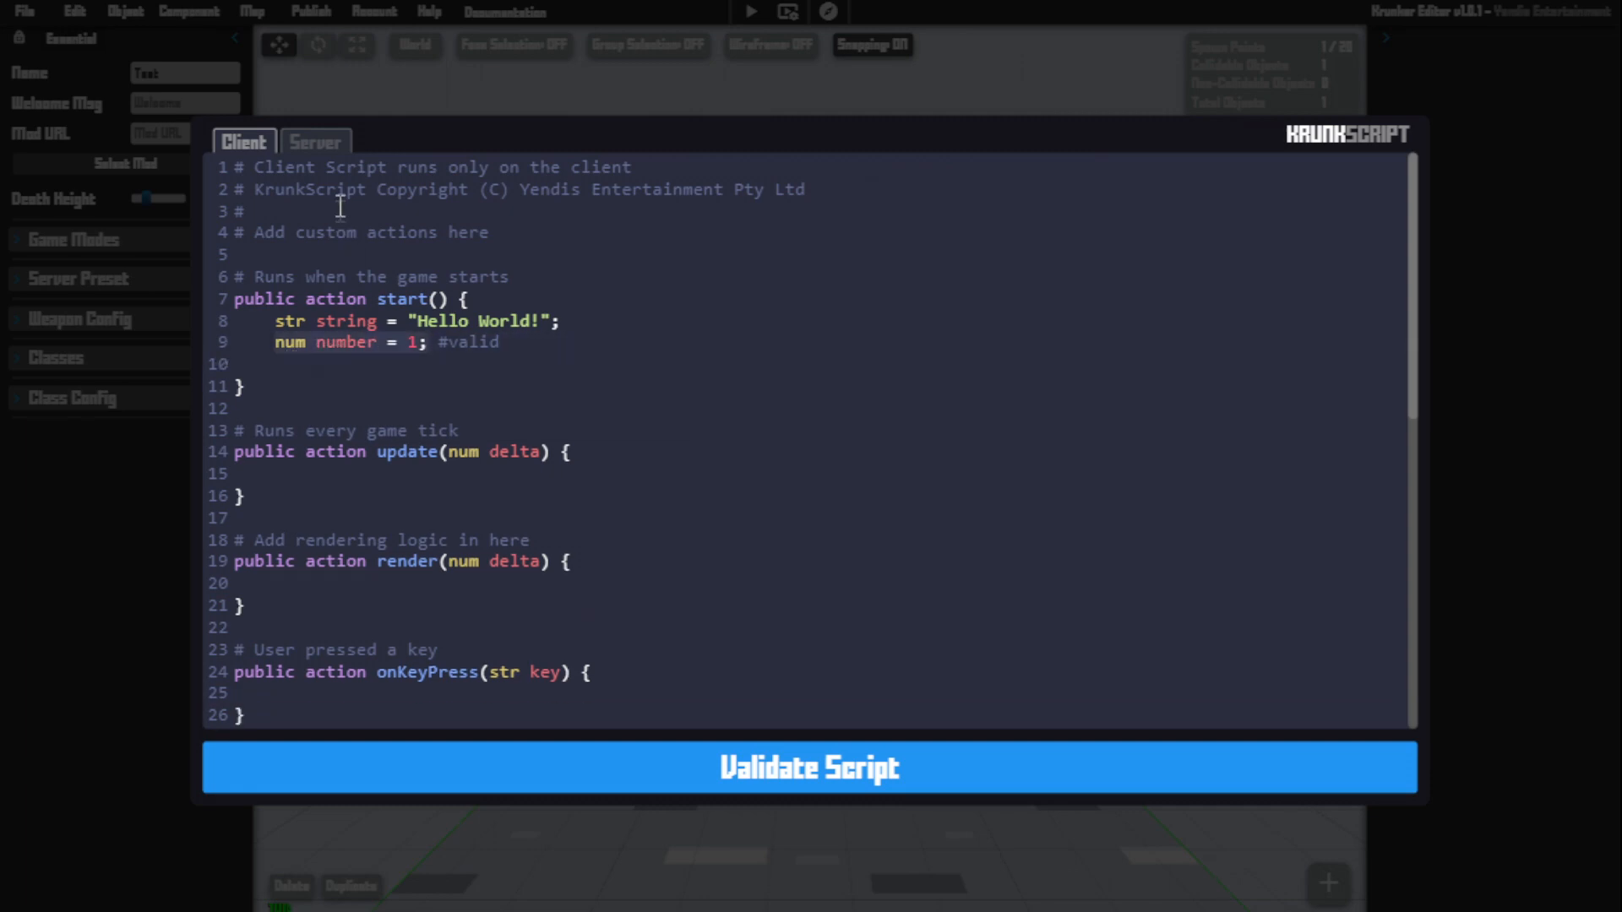
click(524, 341)
double_click(468, 342)
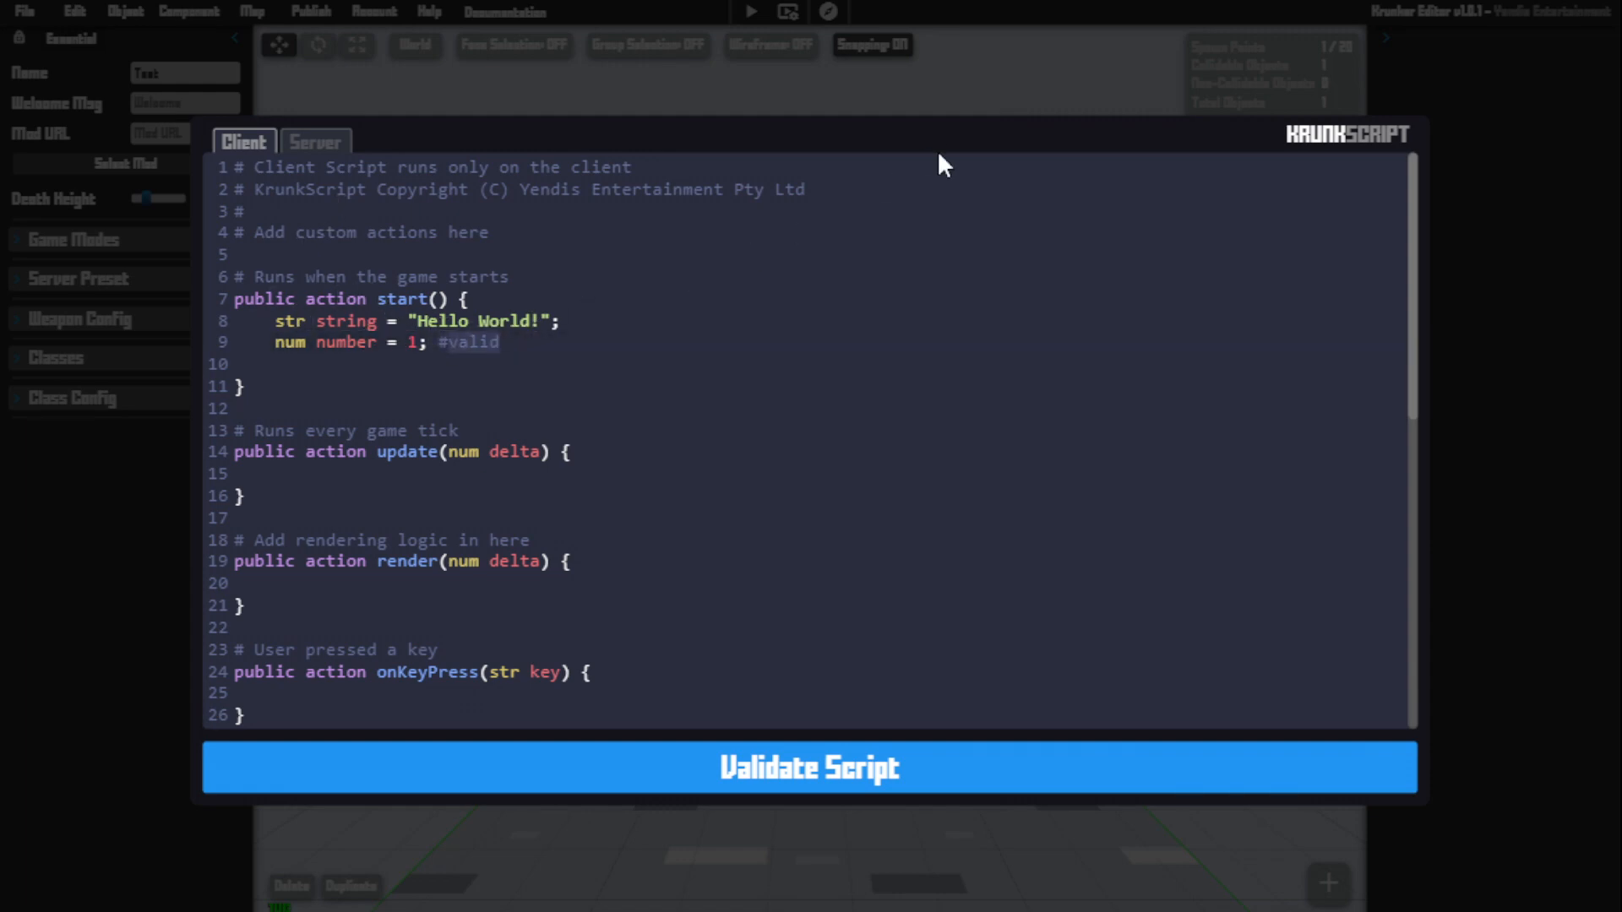
Remove the #valid comment and start 'obj player = ' on line 10, correcting 'object' to 'obj'.
key(BackSpace)
key(Return)
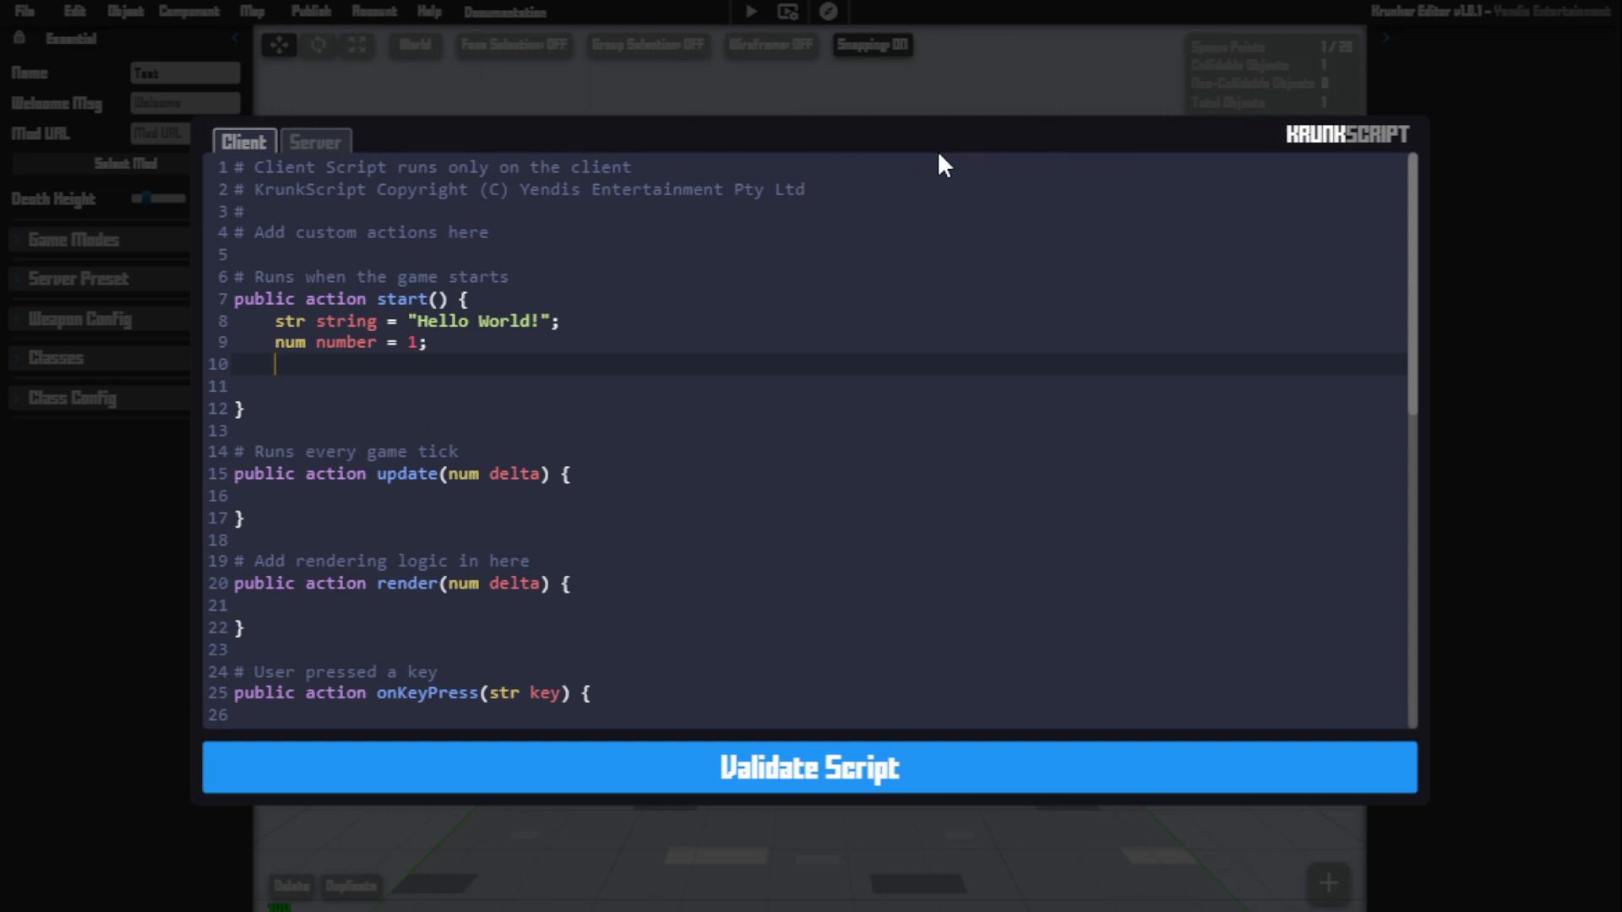
text(obj)
text( object )
text(=)
key(BackSpace)
key(BackSpace)
key(BackSpace)
key(BackSpace)
key(BackSpace)
key(BackSpace)
key(BackSpace)
text(p)
text(layer =)
text(GAME.PLAY)
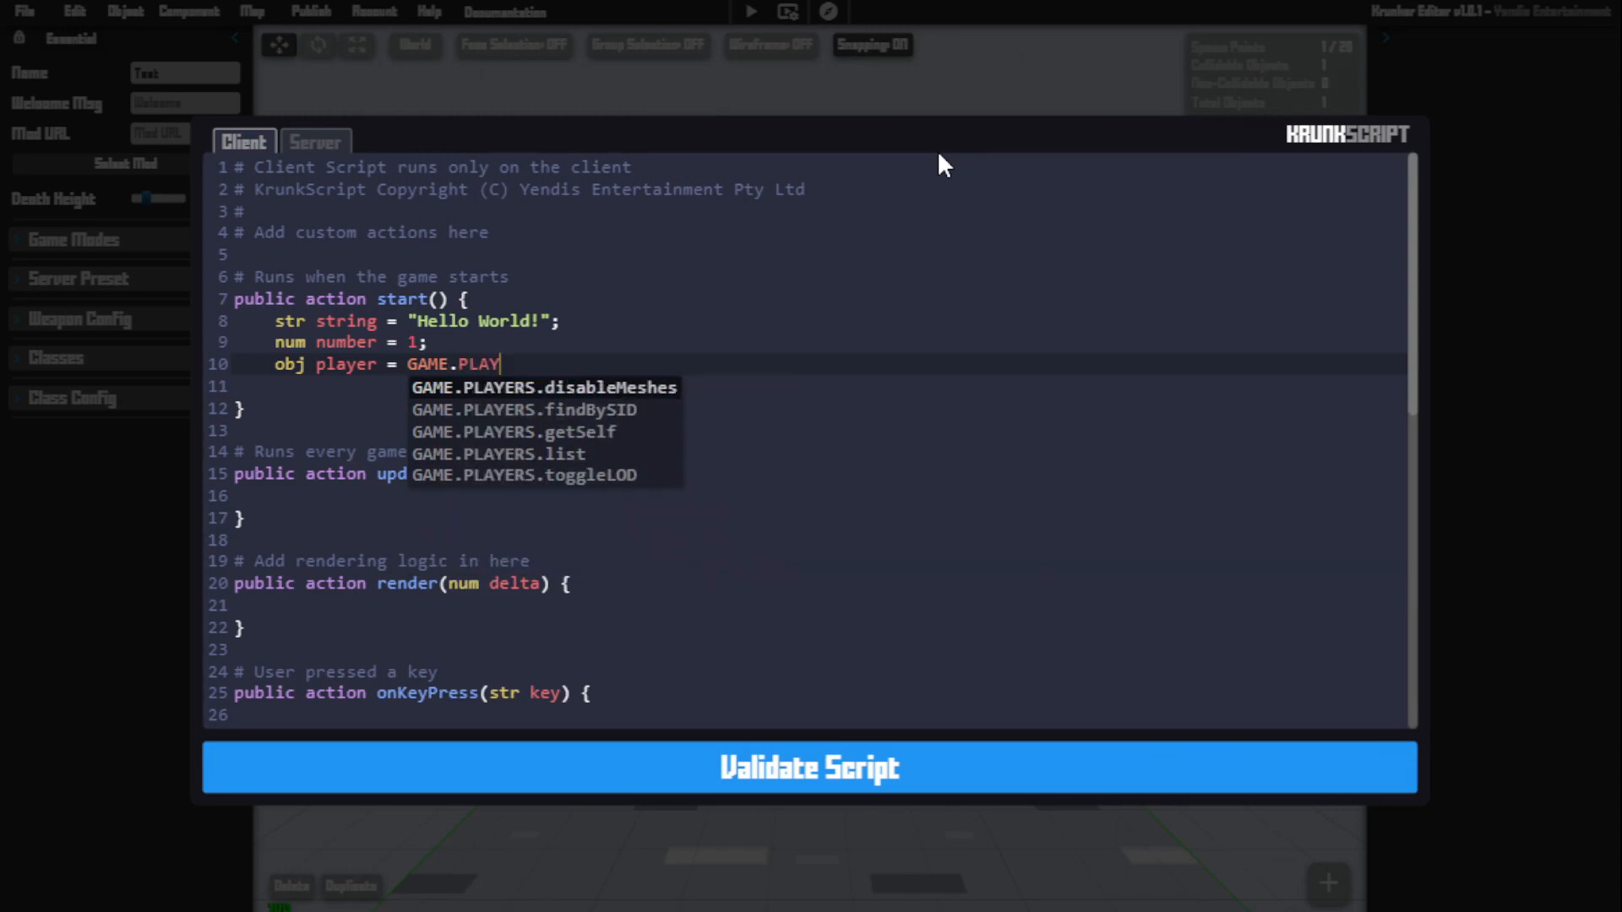
text(ERS.)
Try GAME.PLAYERS.findBySID(2) from autocomplete, then remove the call.
key(Down)
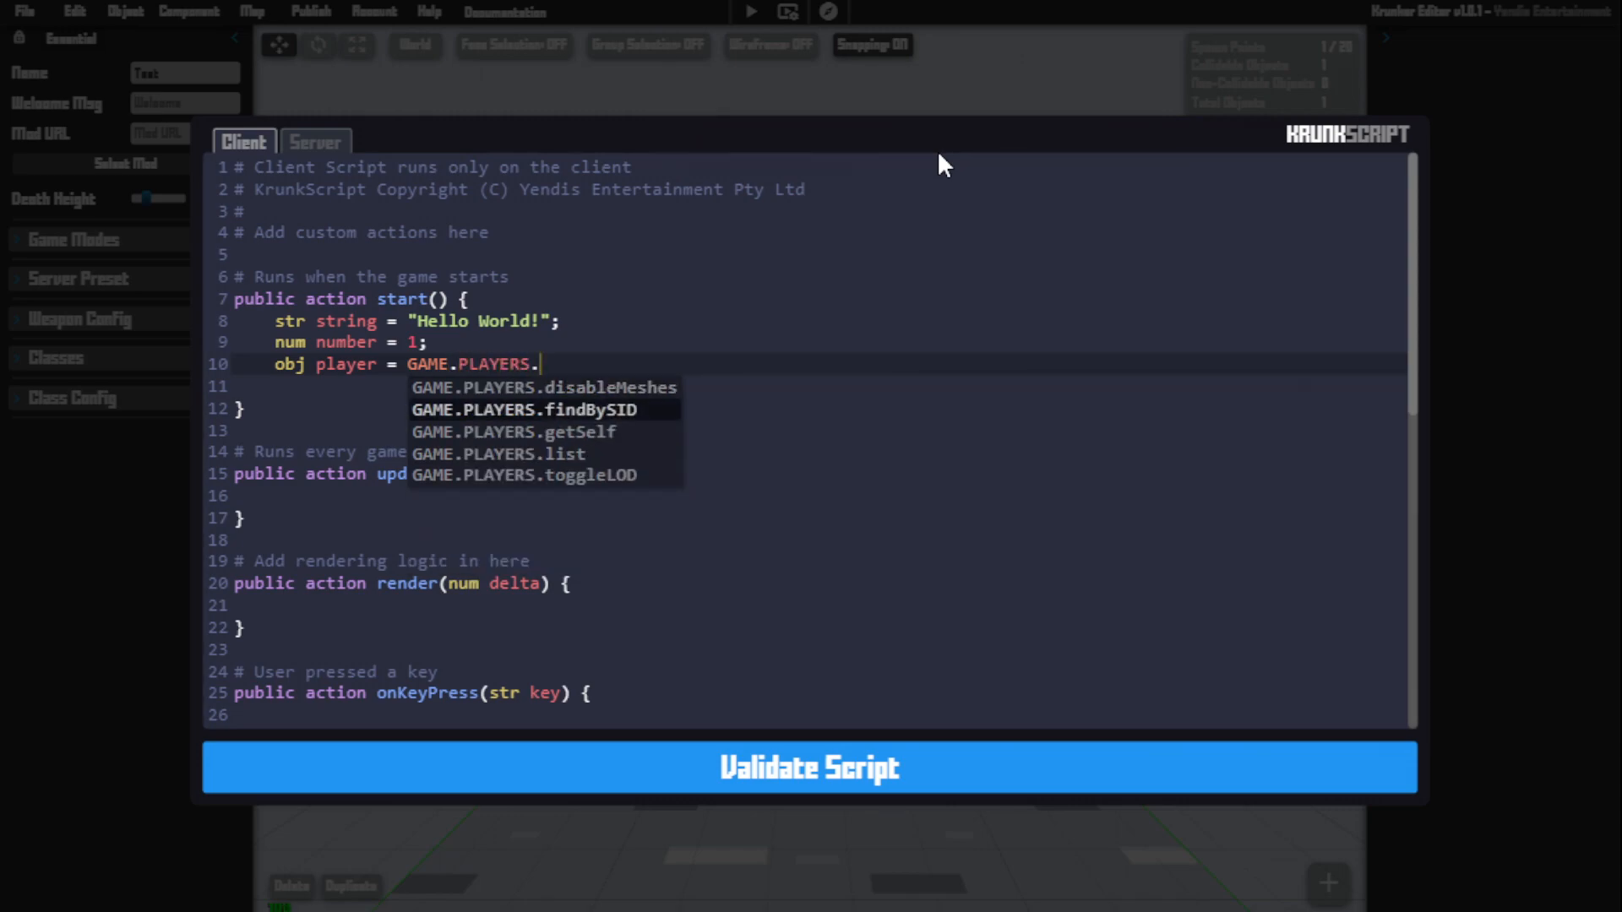
key(Return)
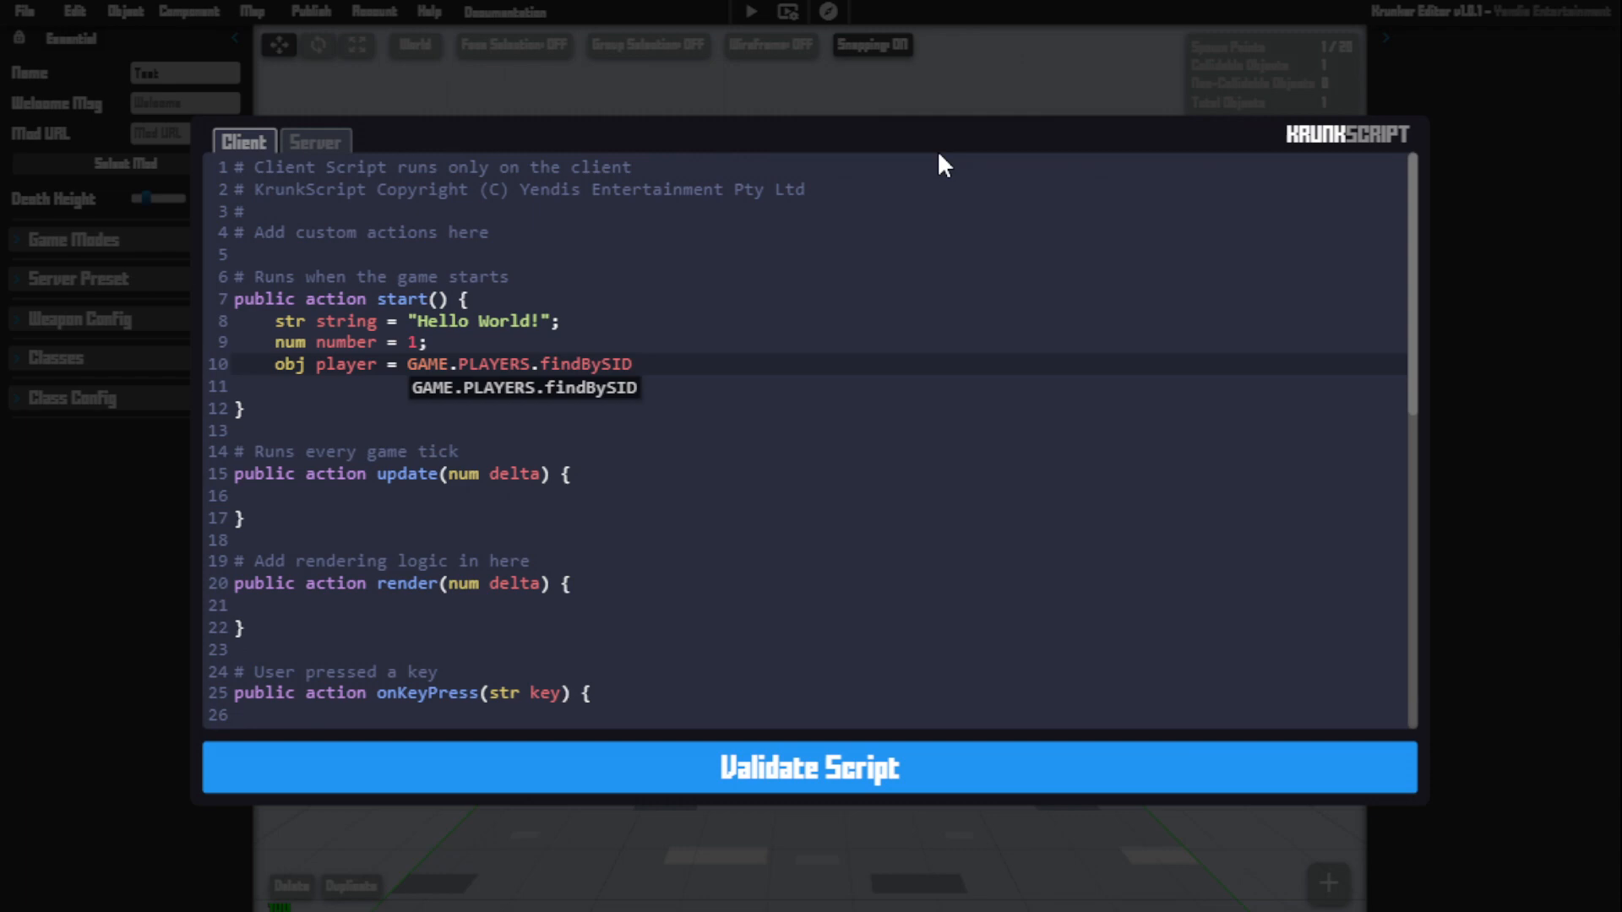
text(();)
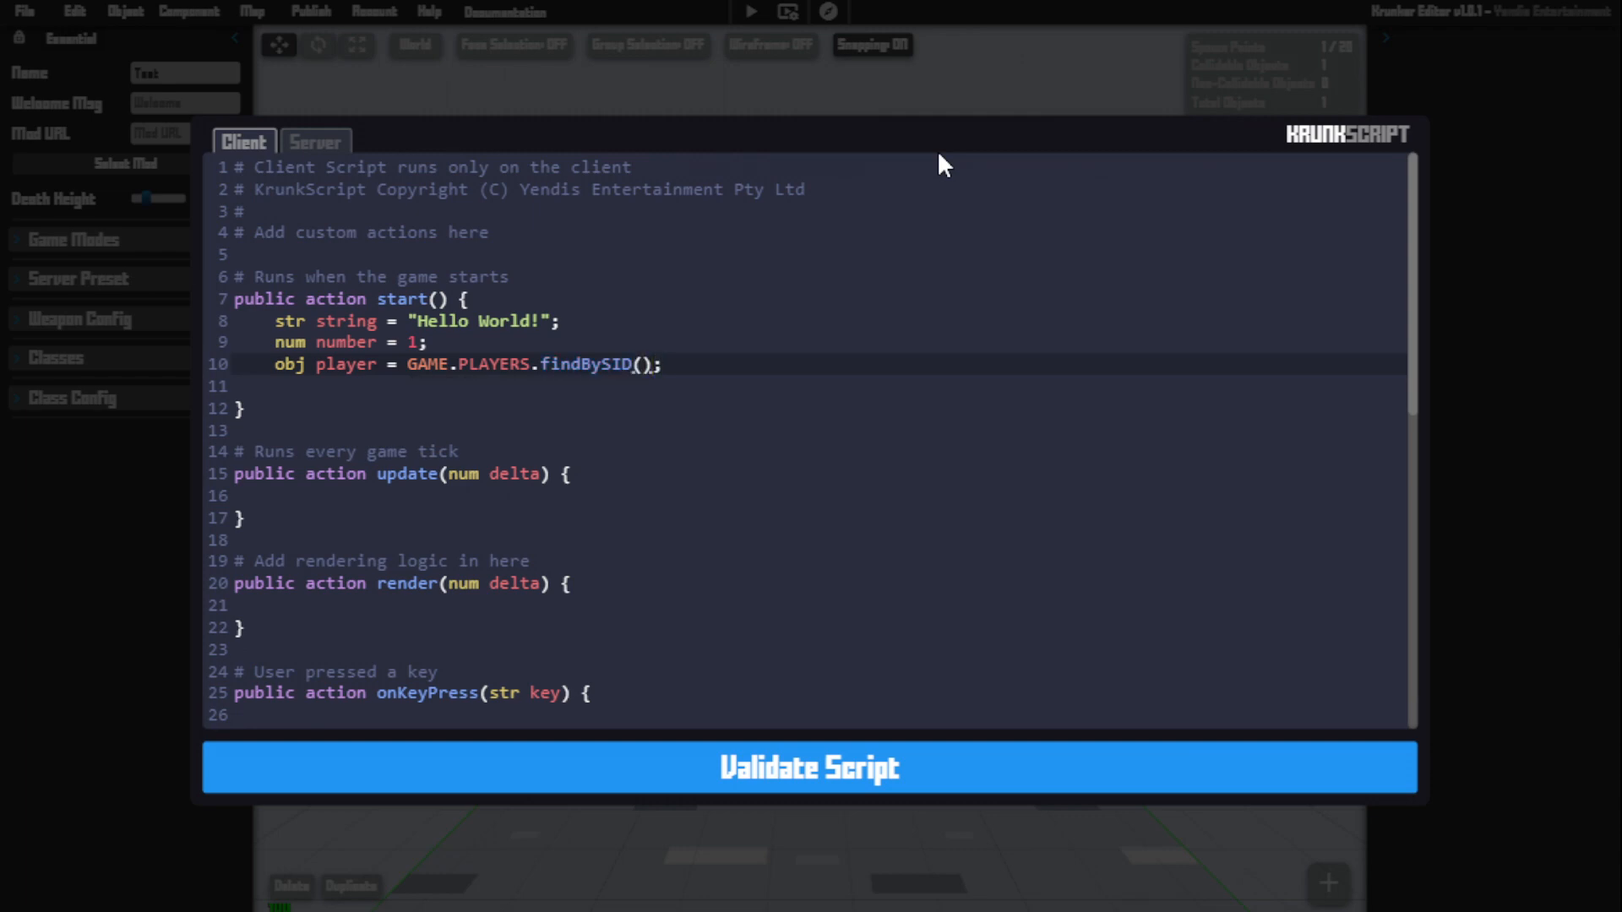
text(2)
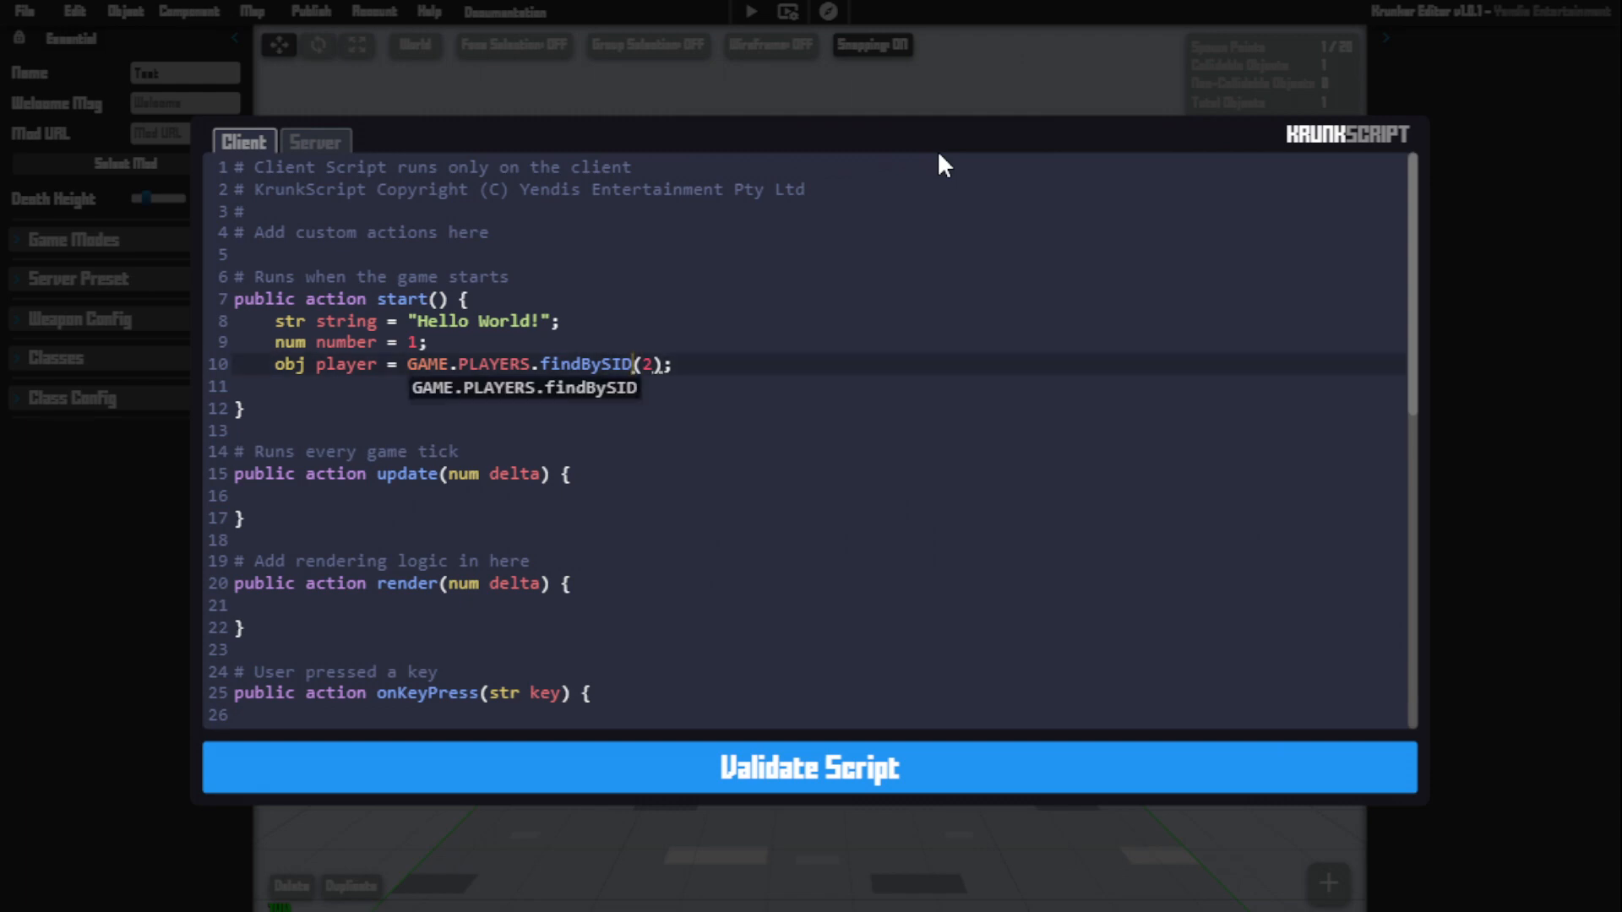
key(BackSpace)
key(BackSpace)
key(BackSpace)
key(BackSpace)
key(BackSpace)
key(BackSpace)
key(BackSpace)
key(BackSpace)
Assign GAME.PLAYERS.getSelf() to the player object, removing the duplicate semicolon.
key(Down)
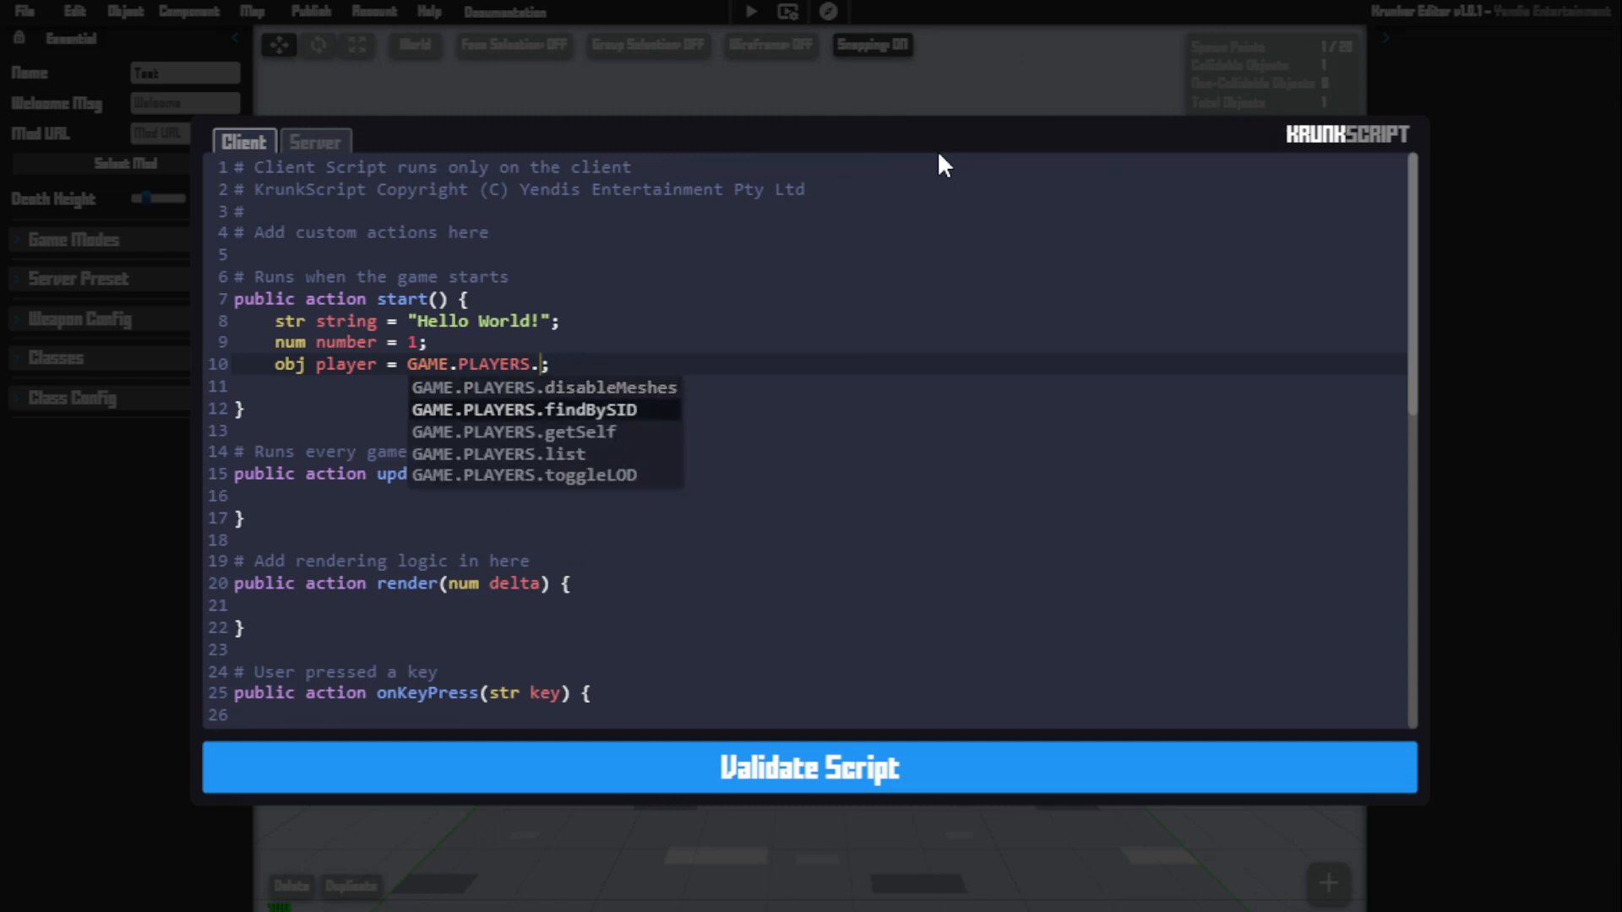
key(Down)
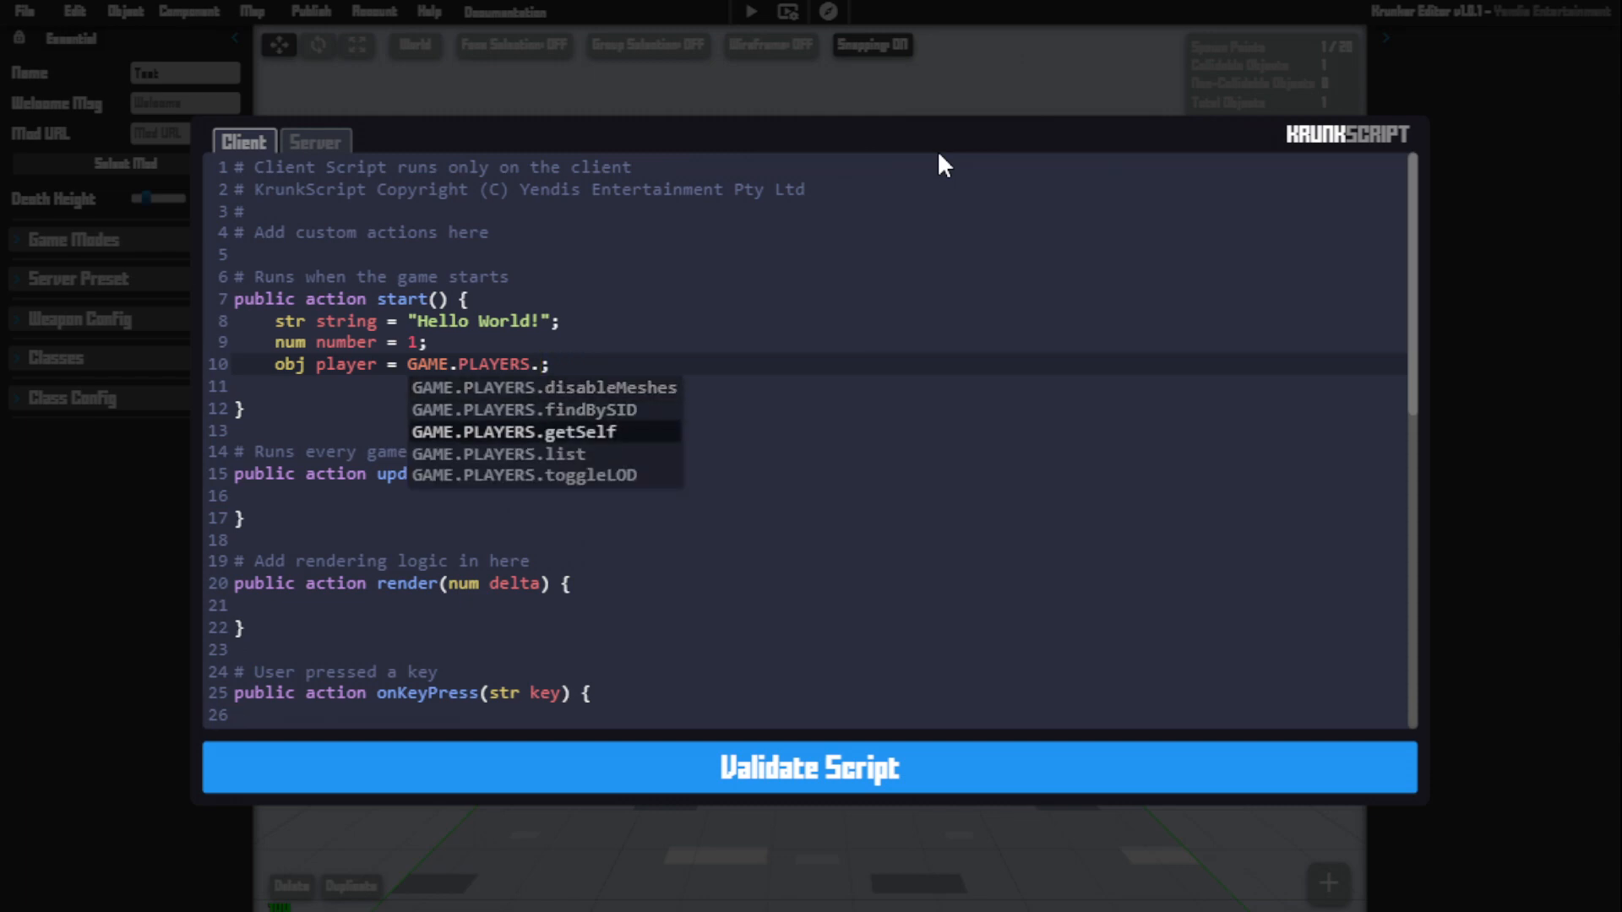
key(Return)
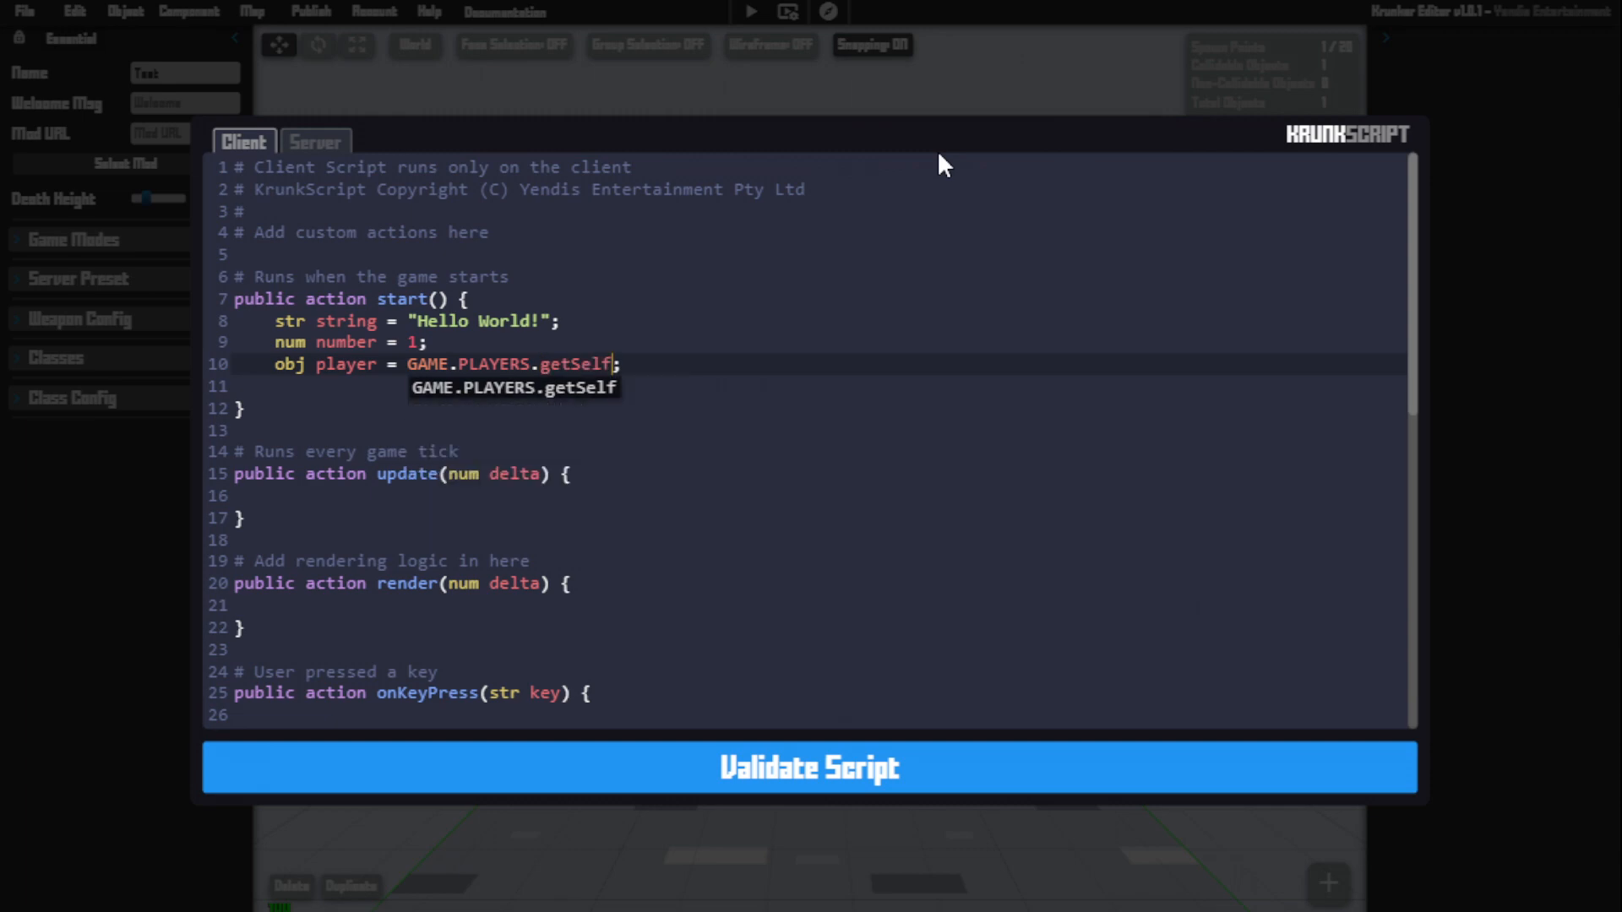
text(())
key(BackSpace)
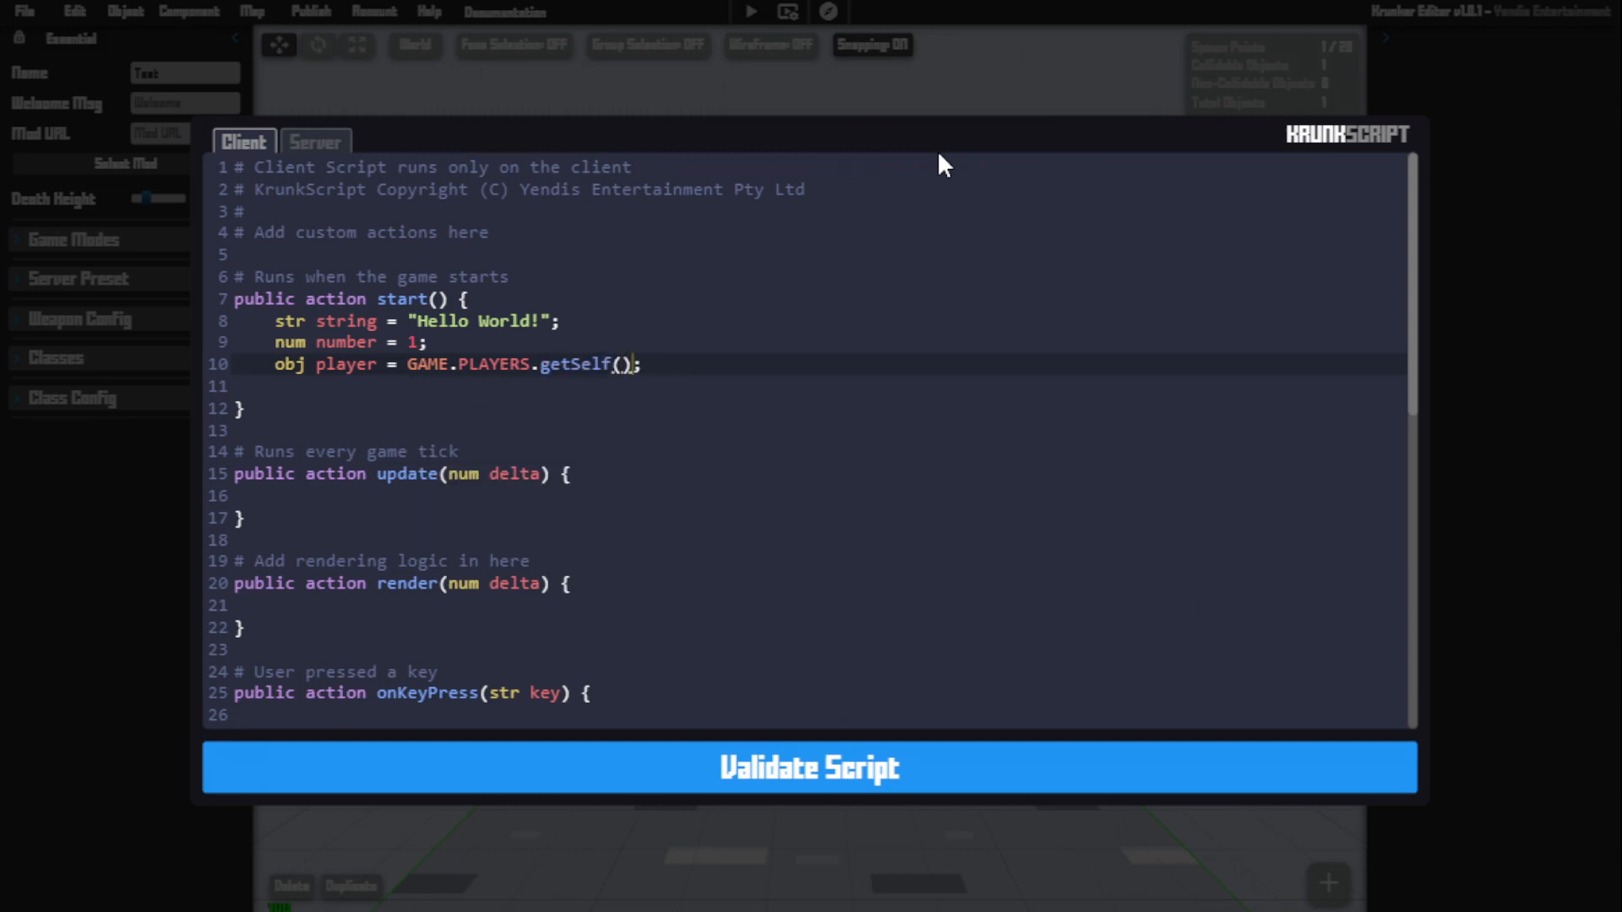
key(Left)
key(Left)
key(Left)
key(BackSpace)
key(BackSpace)
key(BackSpace)
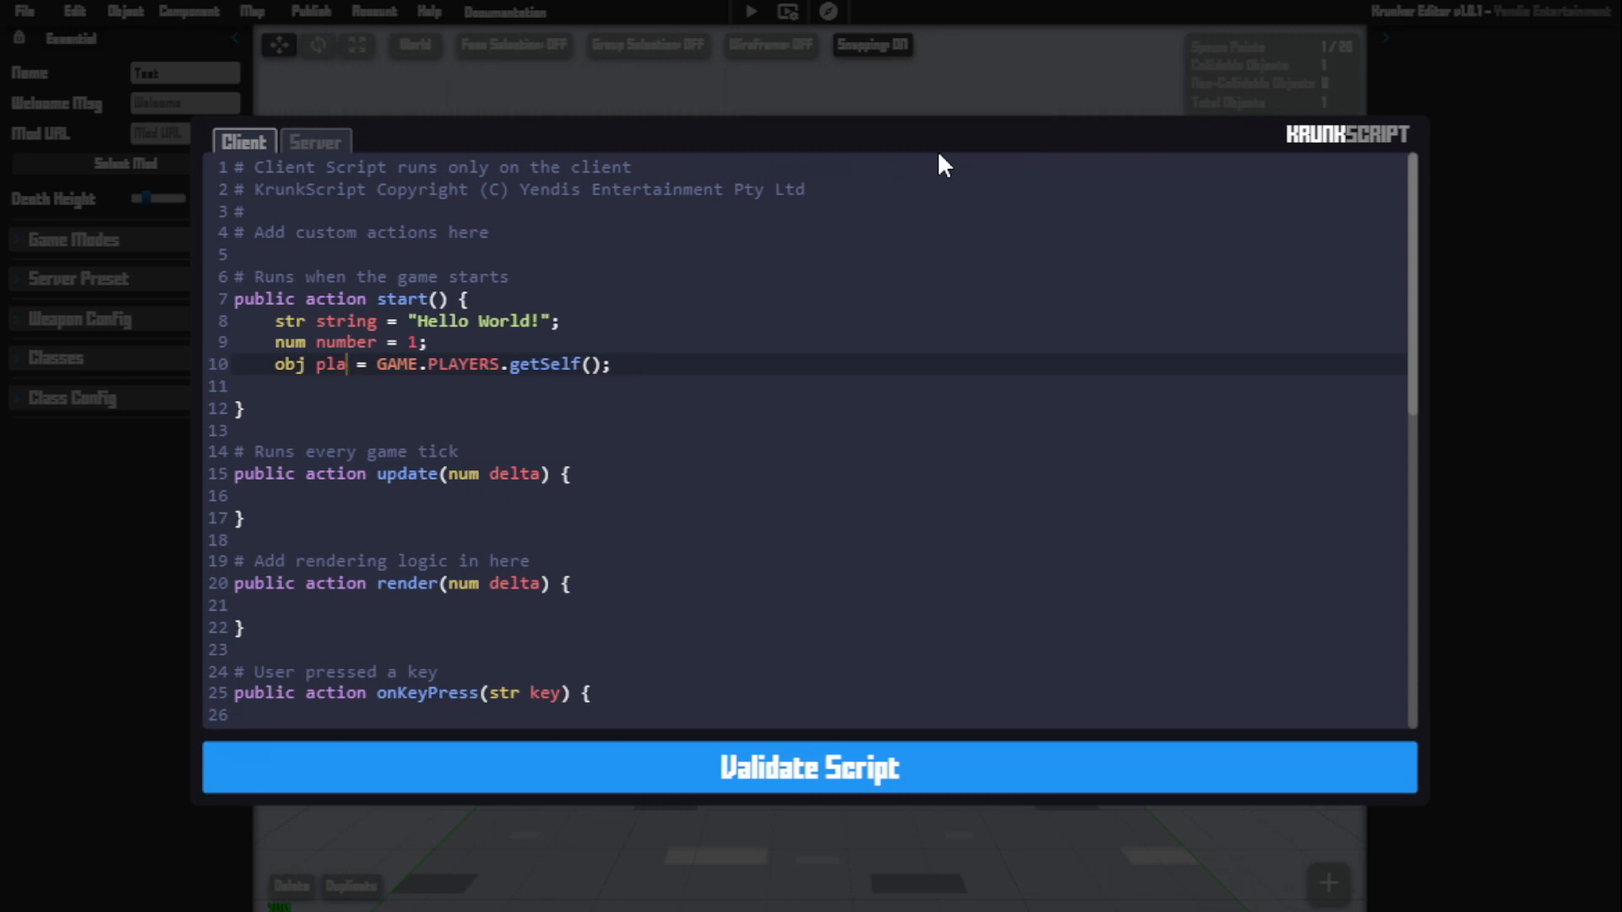
key(BackSpace)
key(BackSpace)
key(BackSpace)
text(you)
click(502, 386)
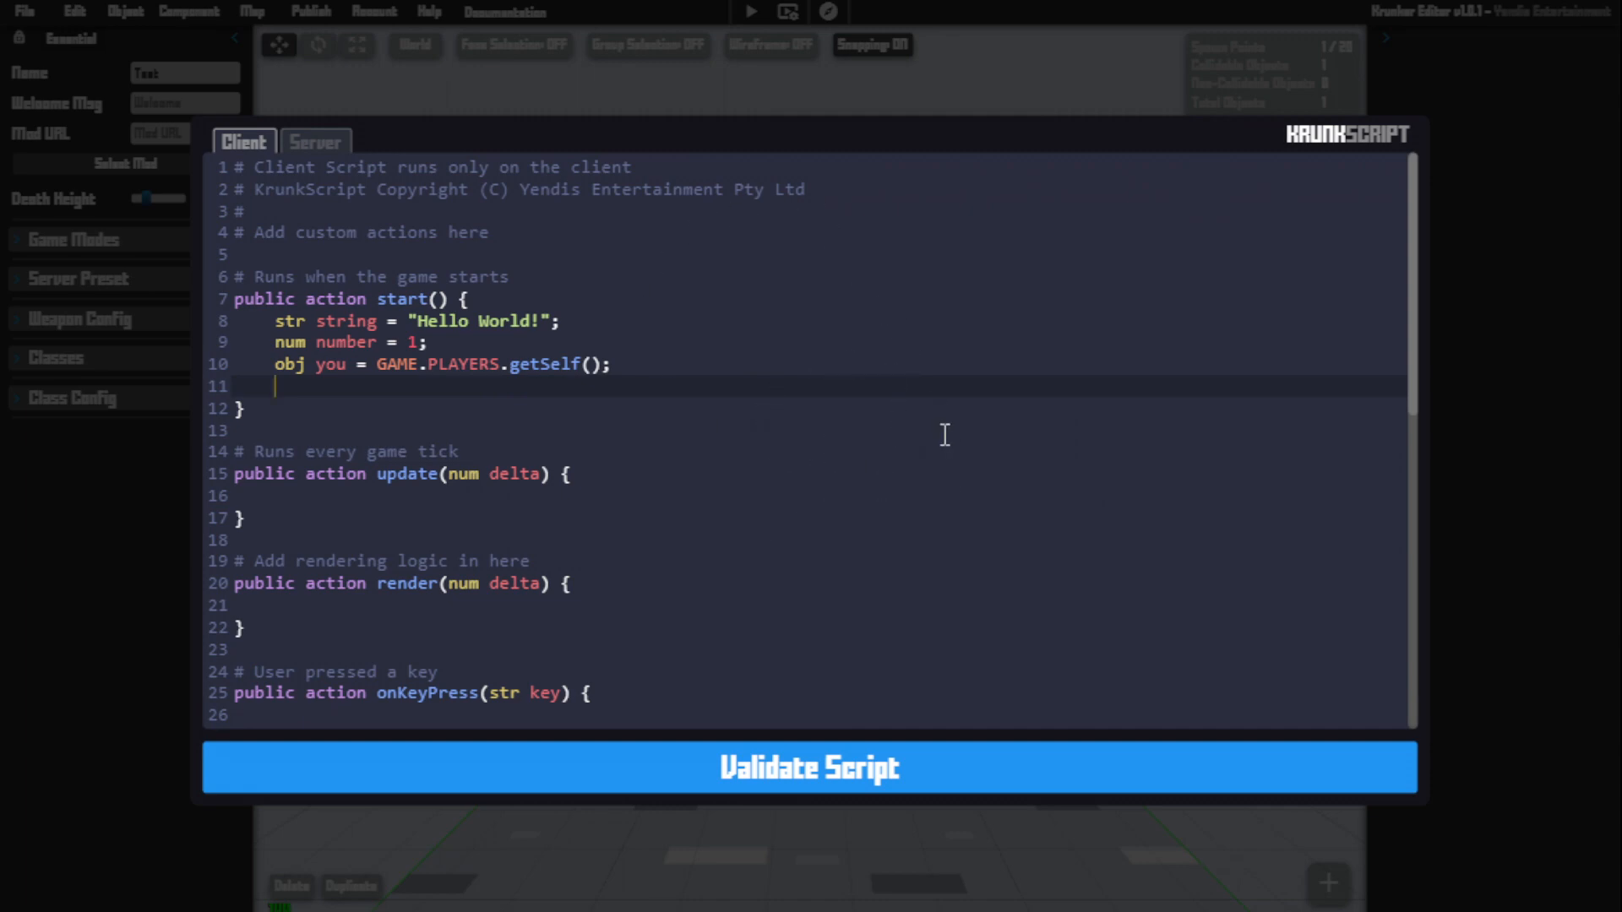
text(bool)
text(boolean )
text(=)
text(true;1)
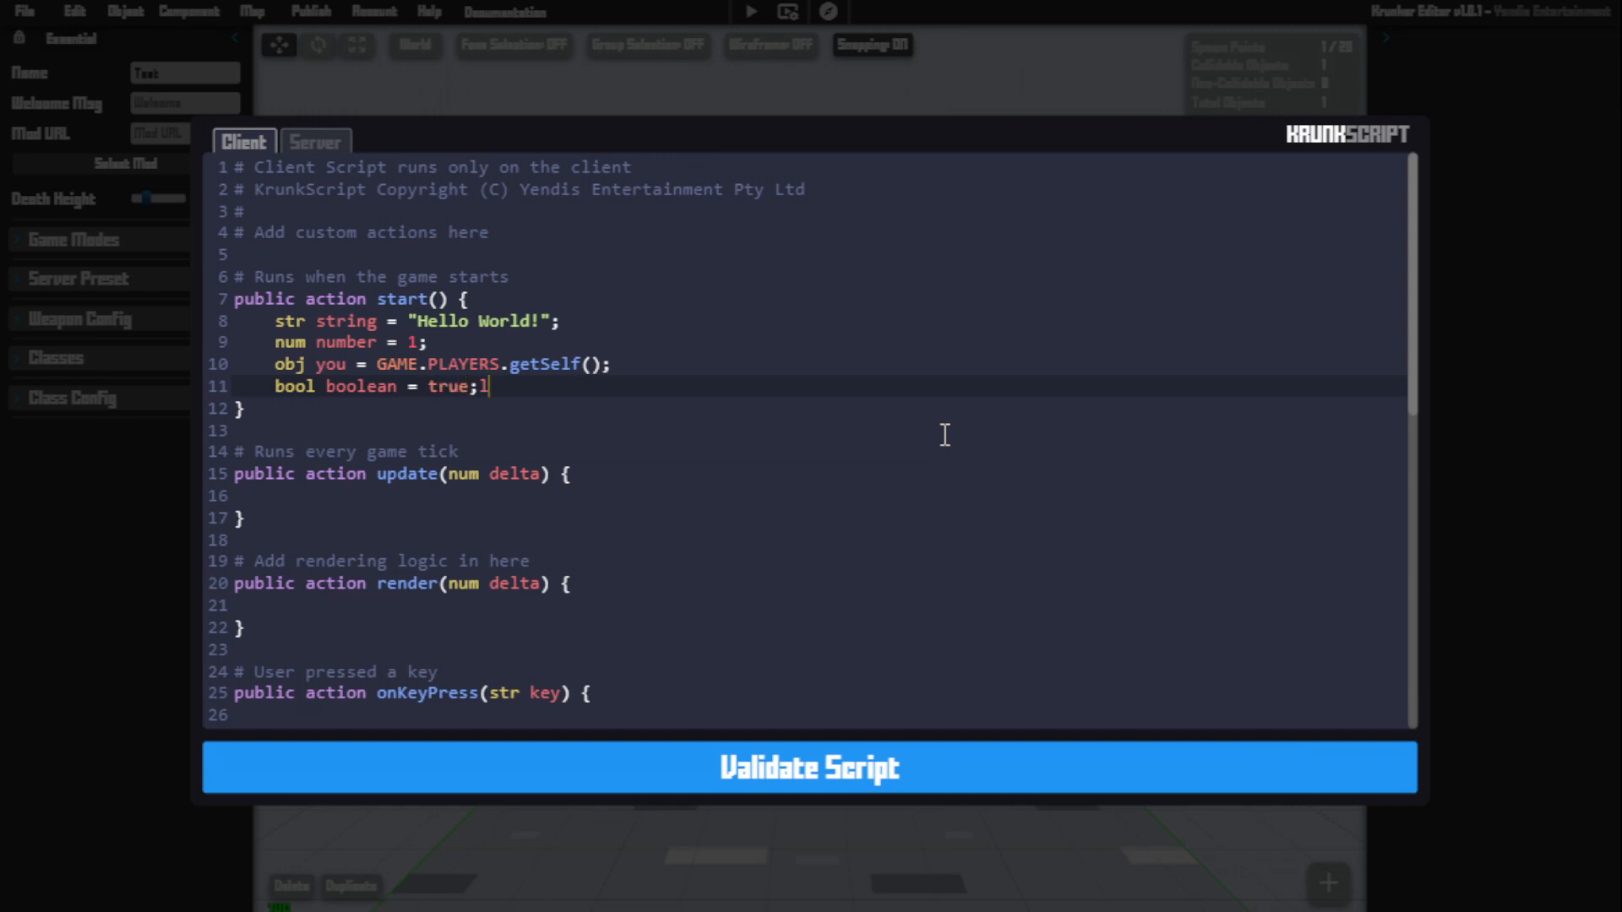
Declare bool boolean on line 11 and change its value from true to false.
key(Left)
key(BackSpace)
key(BackSpace)
key(BackSpace)
text(false)
Write an empty if(isOn == false){ } block below the boolean declaration with an indented body line.
key(Return)
key(Return)
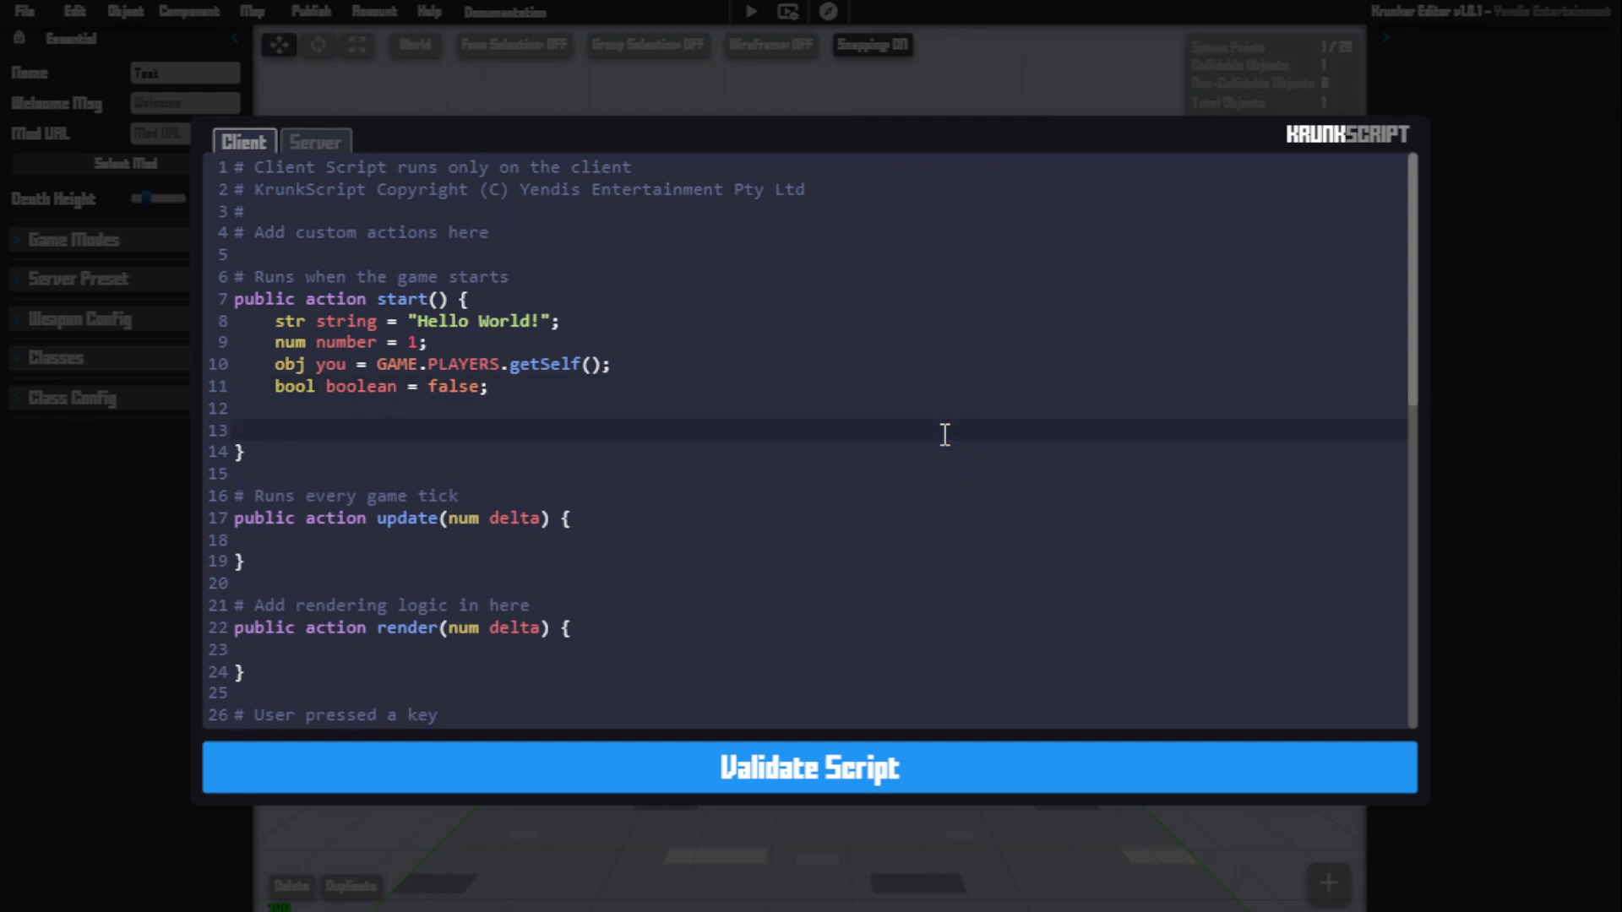
text(if))
key(BackSpace)
text(()
text(is)
text(On == )
text(false)
key(Right)
text(P)
key(BackSpace)
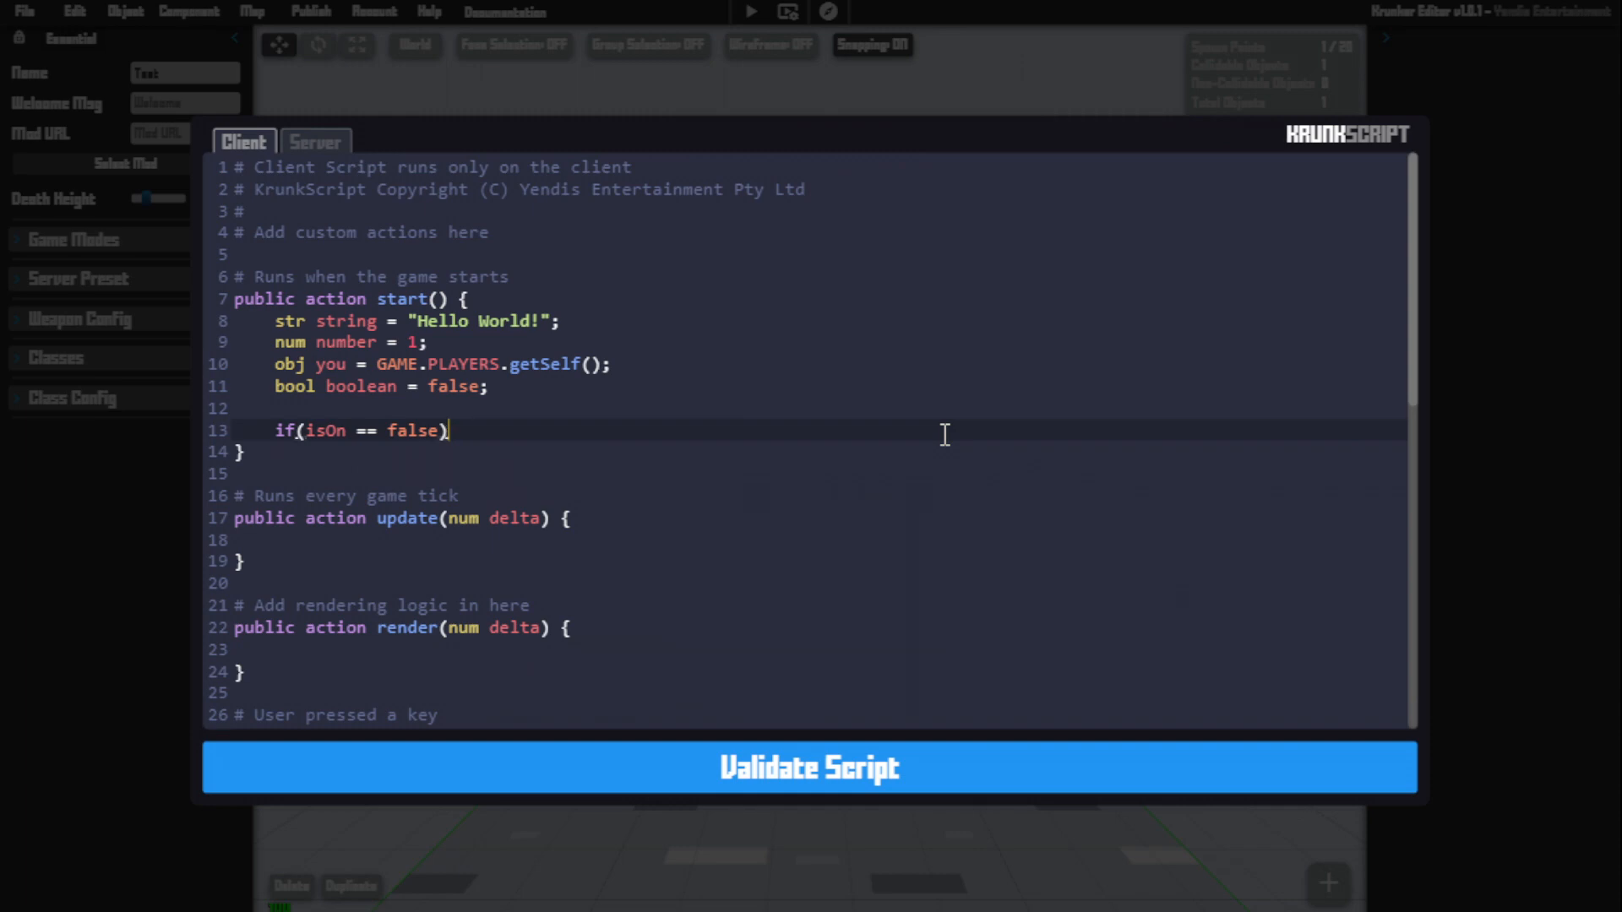
text({)
key(Return)
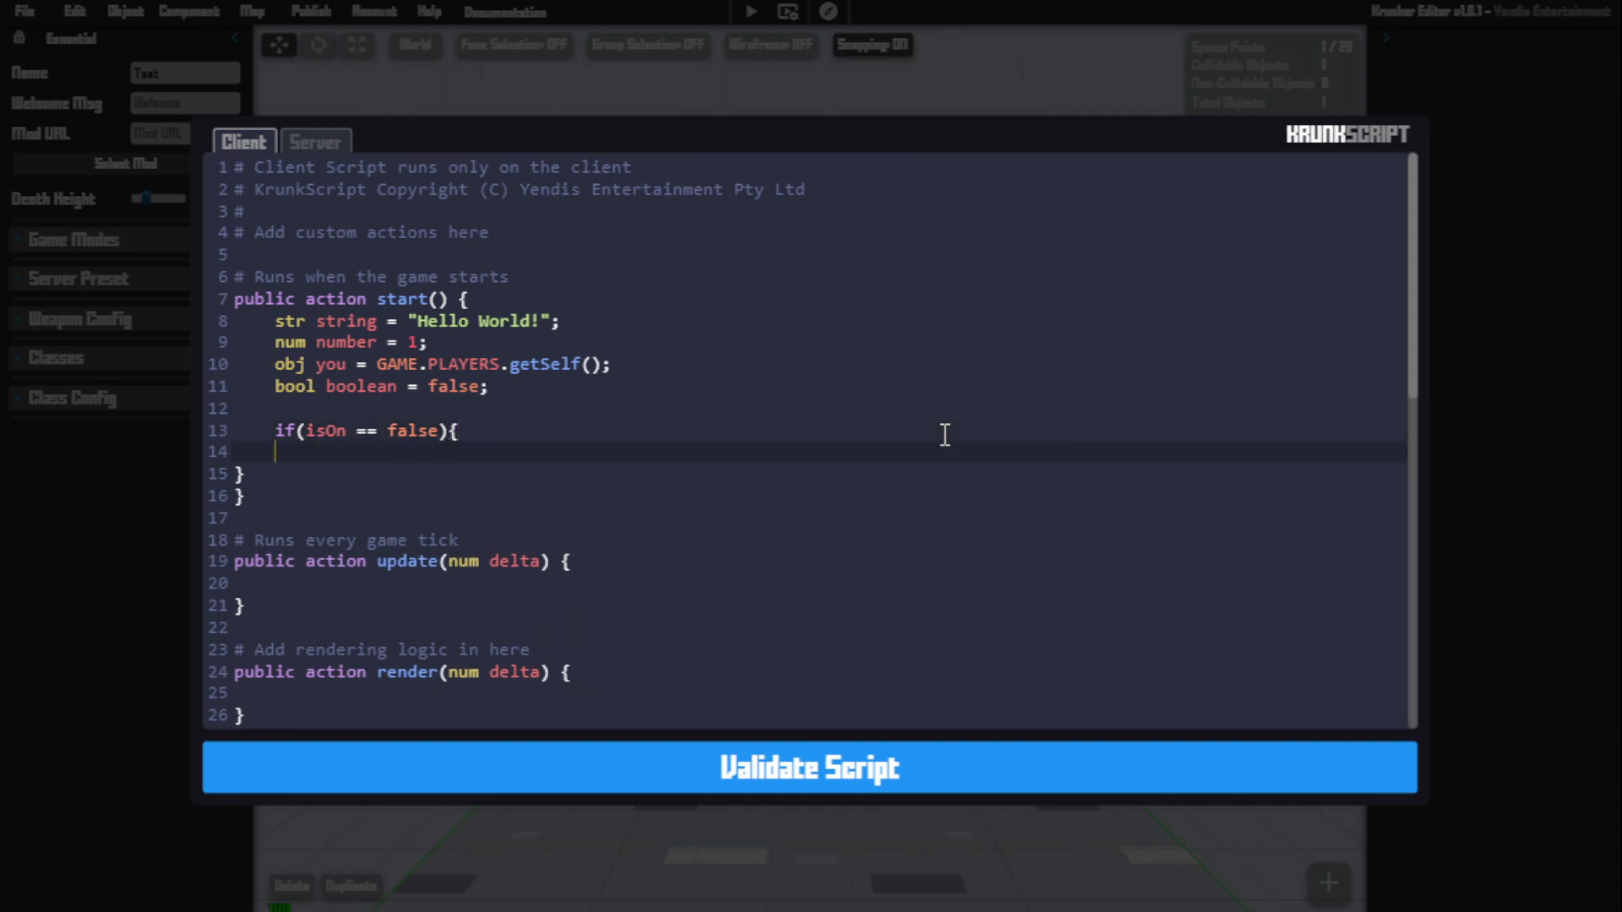
key(Down)
key(Tab)
key(Up)
Change the condition's false to true, then select the whole if block.
double_click(435, 429)
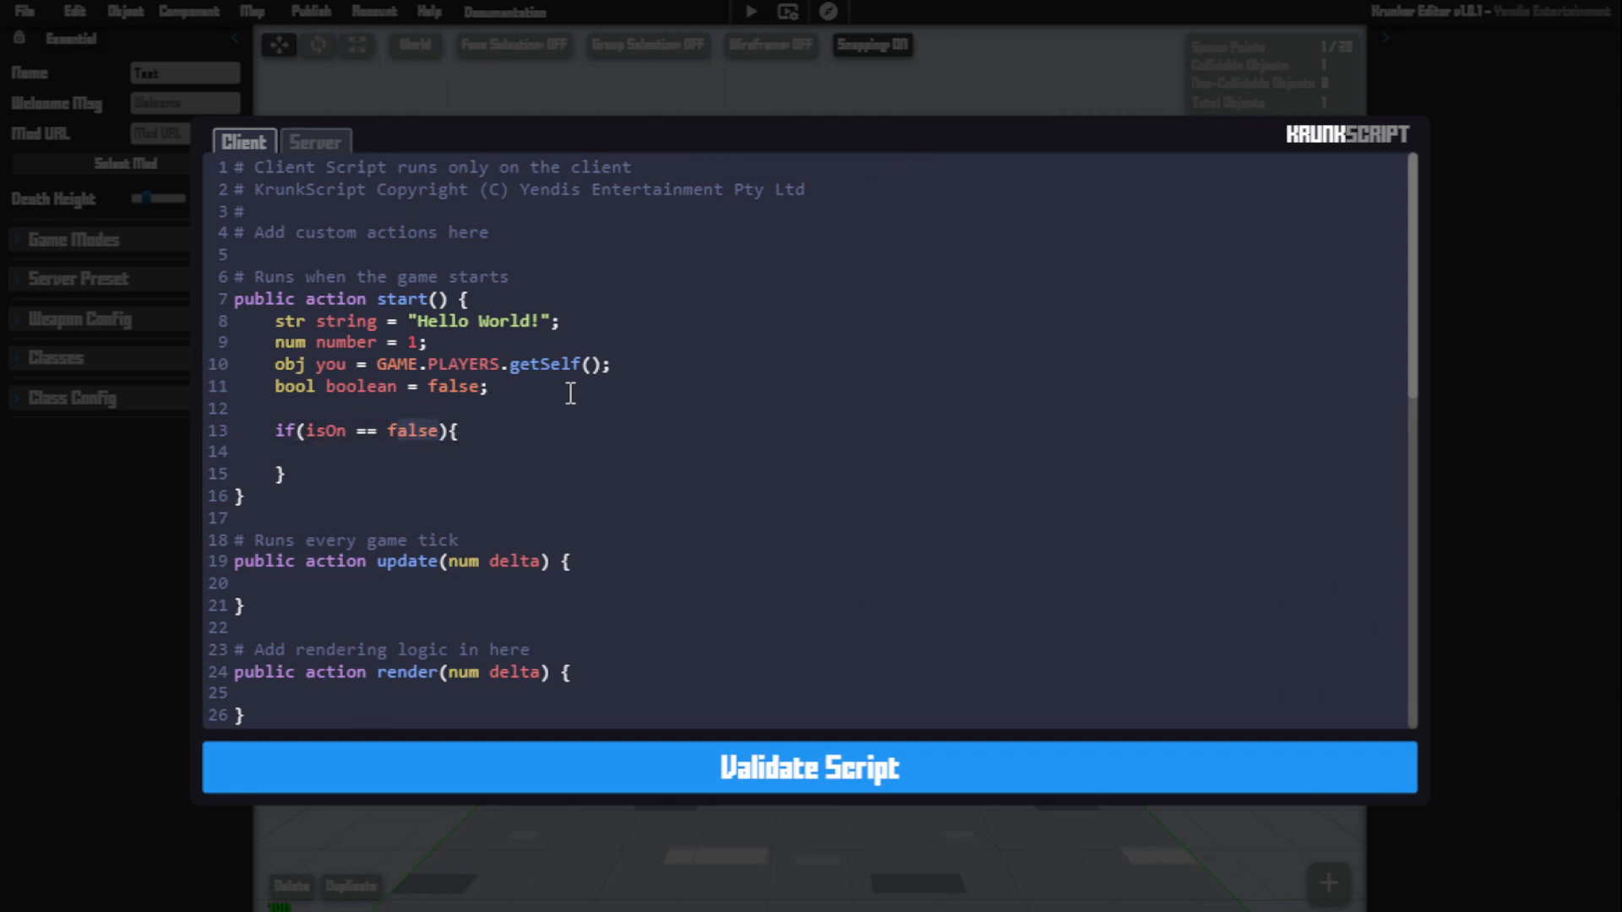
text(f)
key(BackSpace)
text(true)
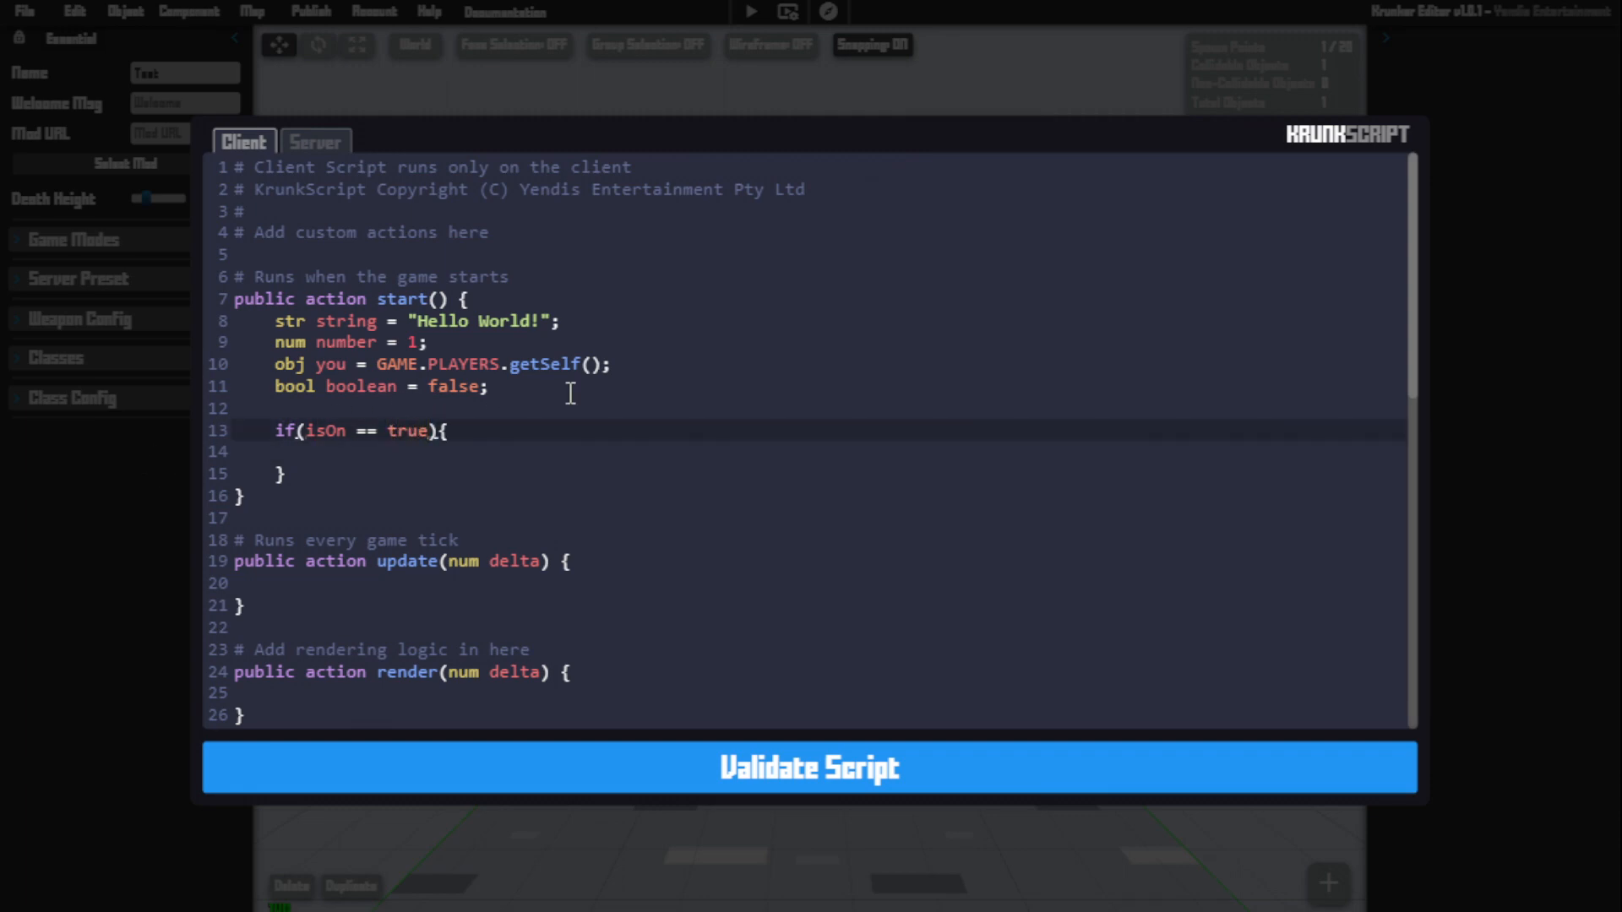
click(429, 453)
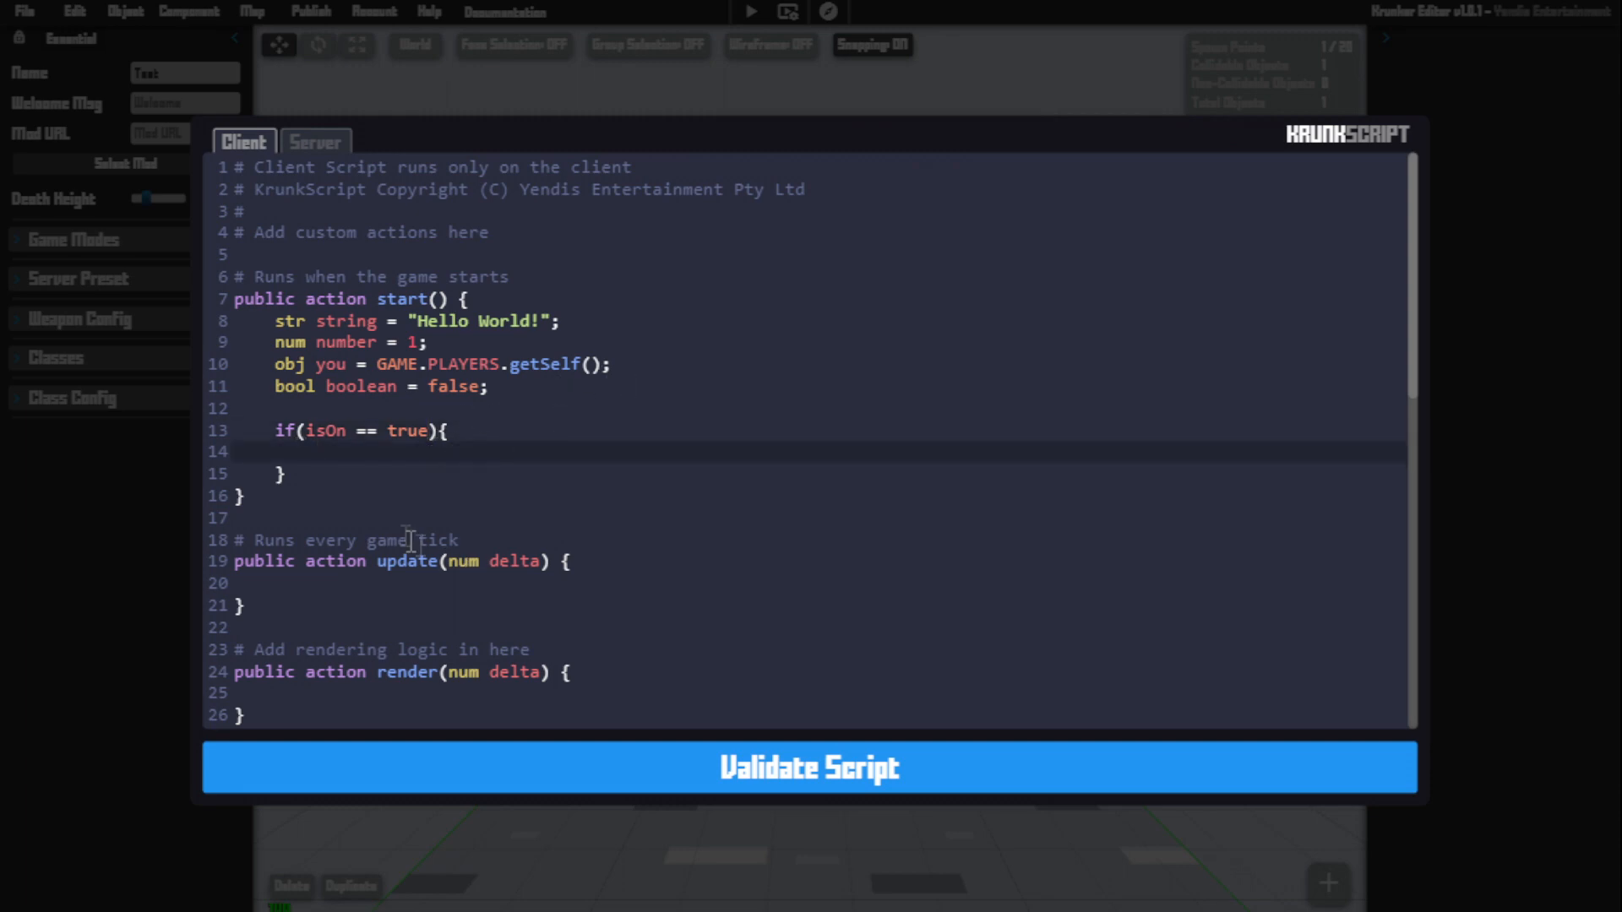
drag(340, 479, 273, 432)
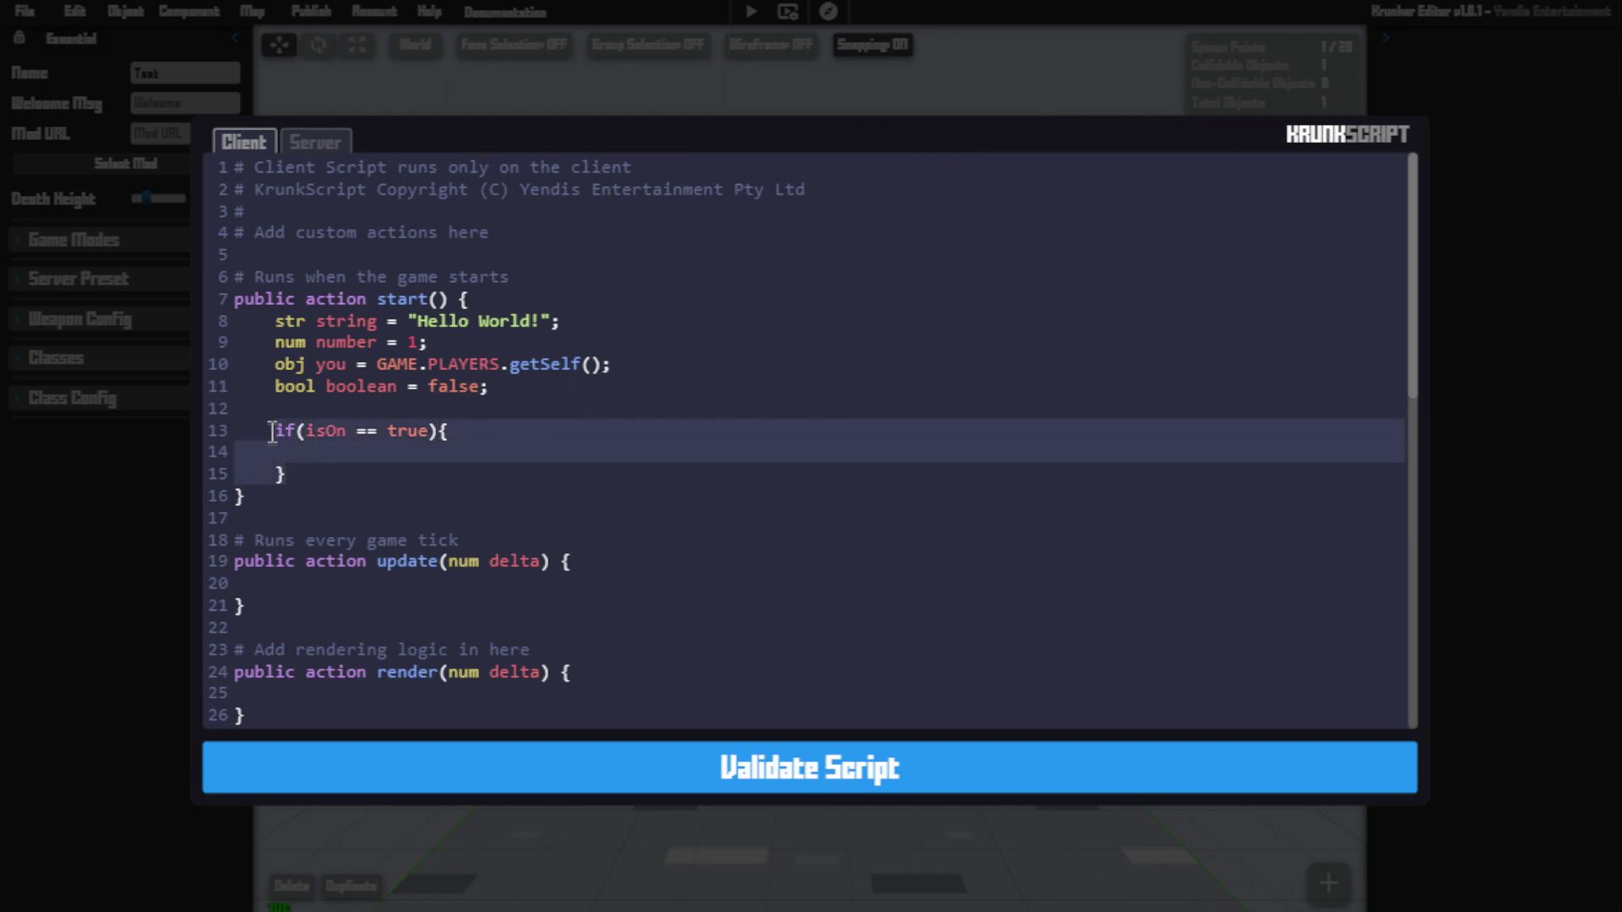
click(350, 431)
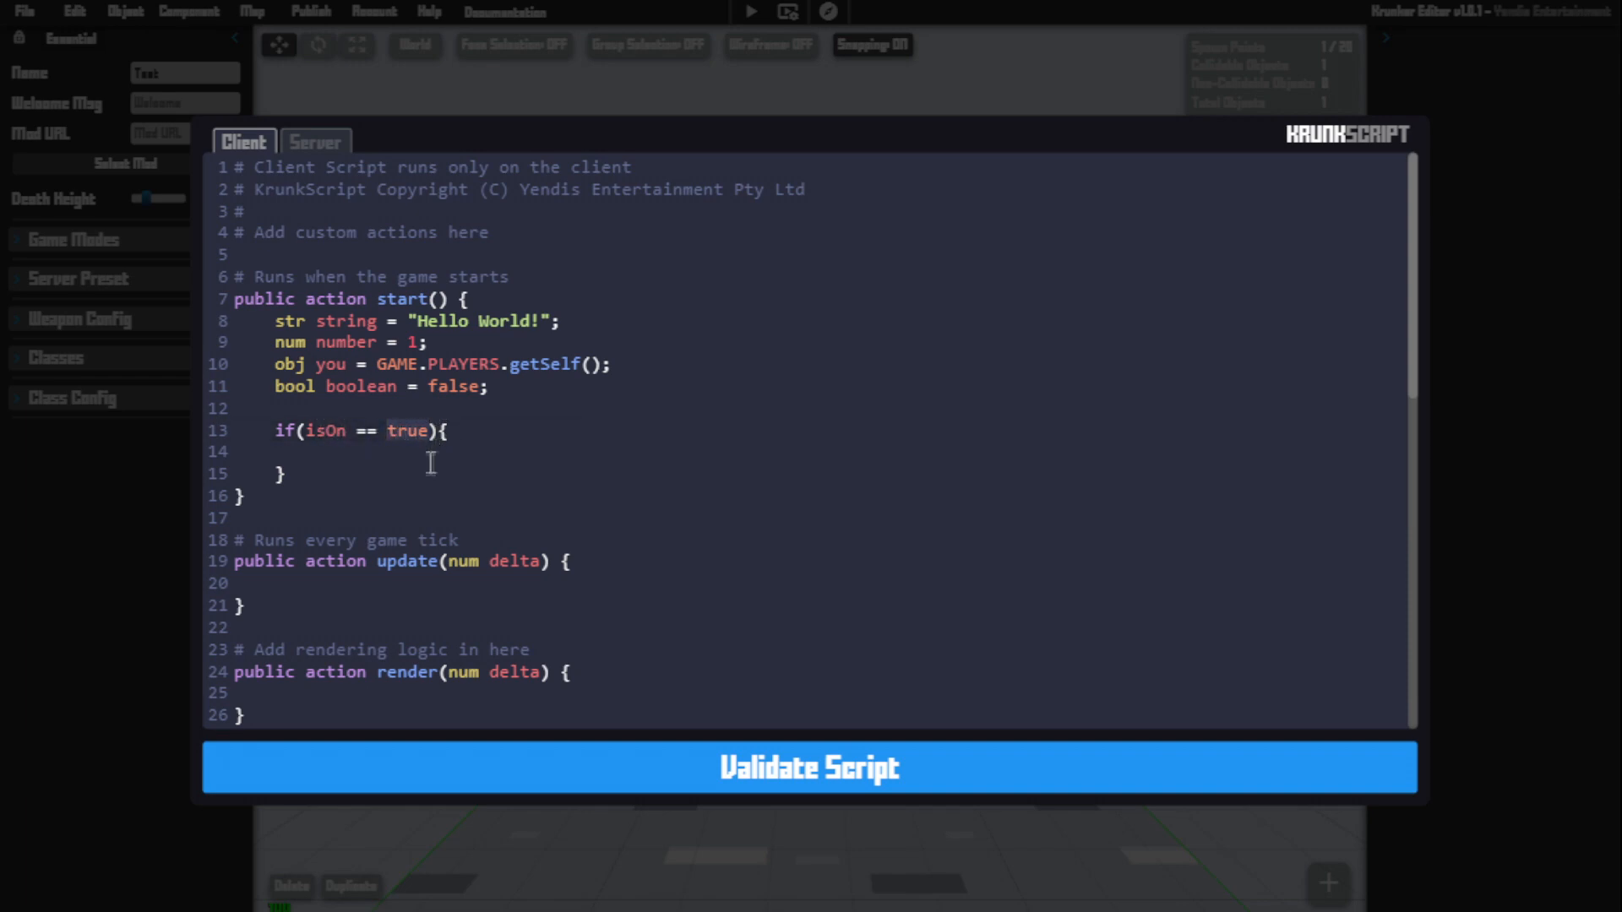
drag(292, 475, 236, 435)
key(BackSpace)
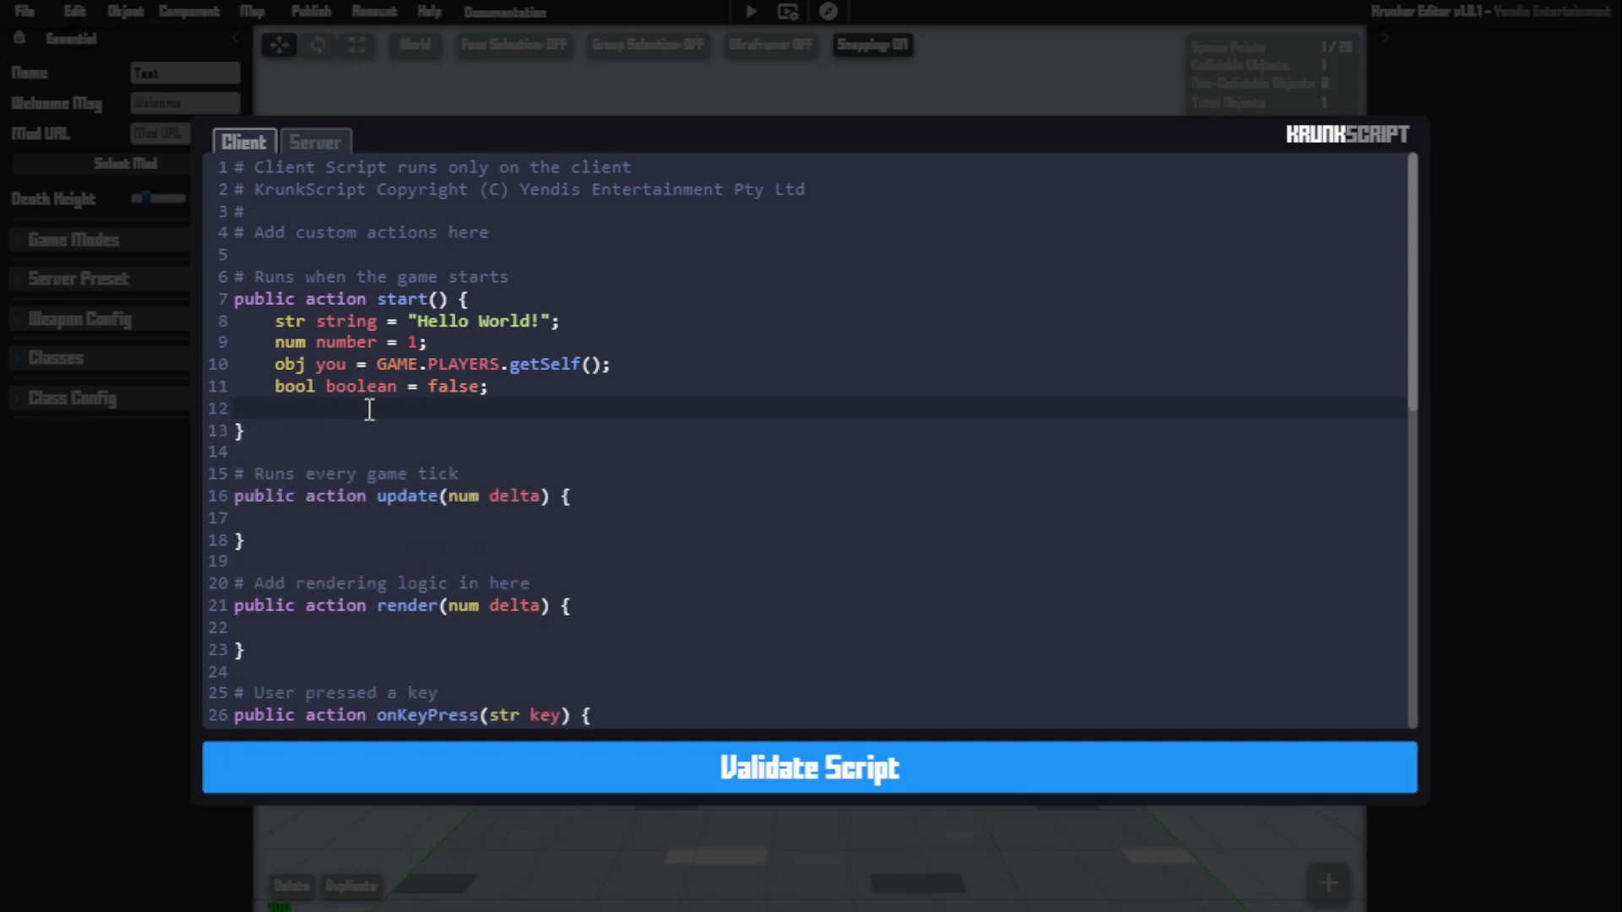
key(BackSpace)
key(BackSpace)
mouse_move(490, 387)
mouse_down()
mouse_move(176, 329)
mouse_move(230, 329)
mouse_up()
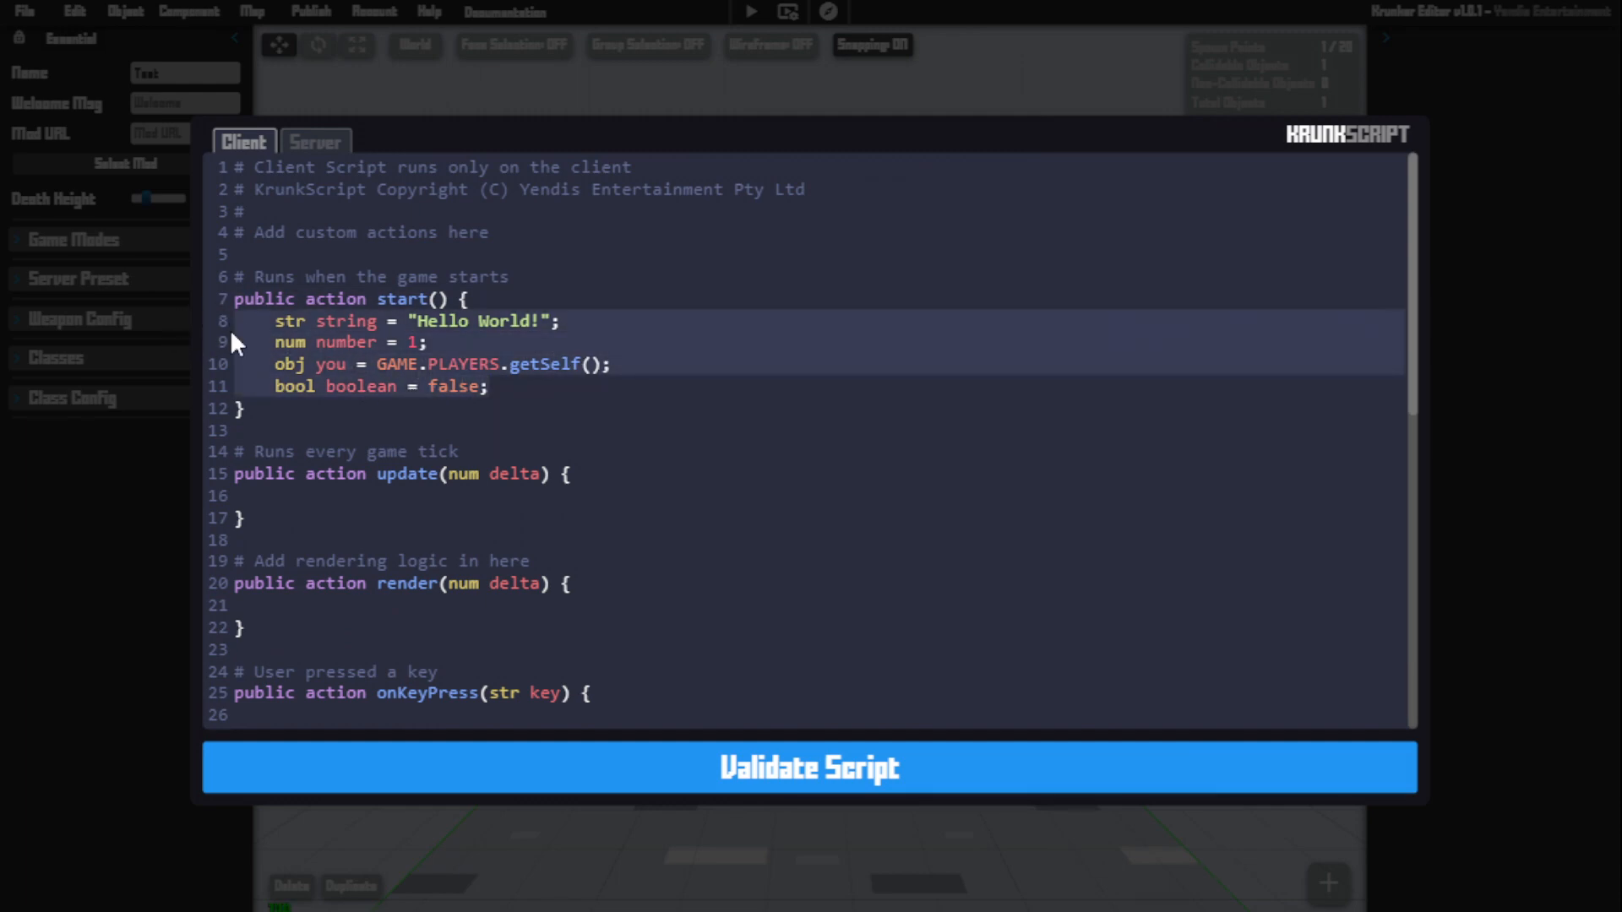
key(BackSpace)
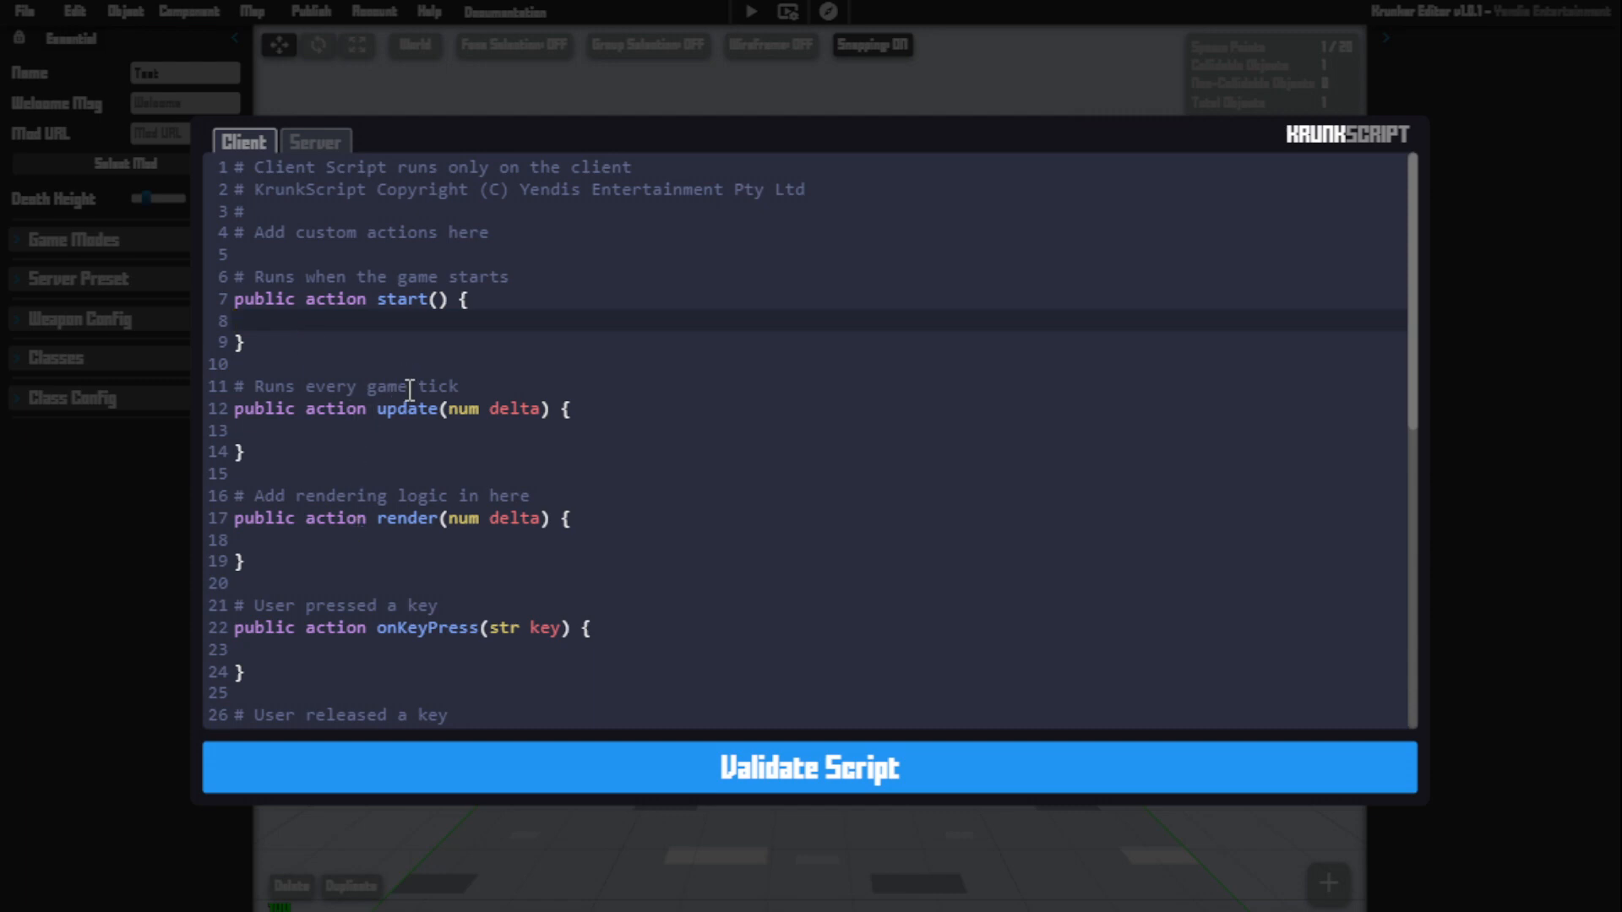
drag(304, 300, 373, 301)
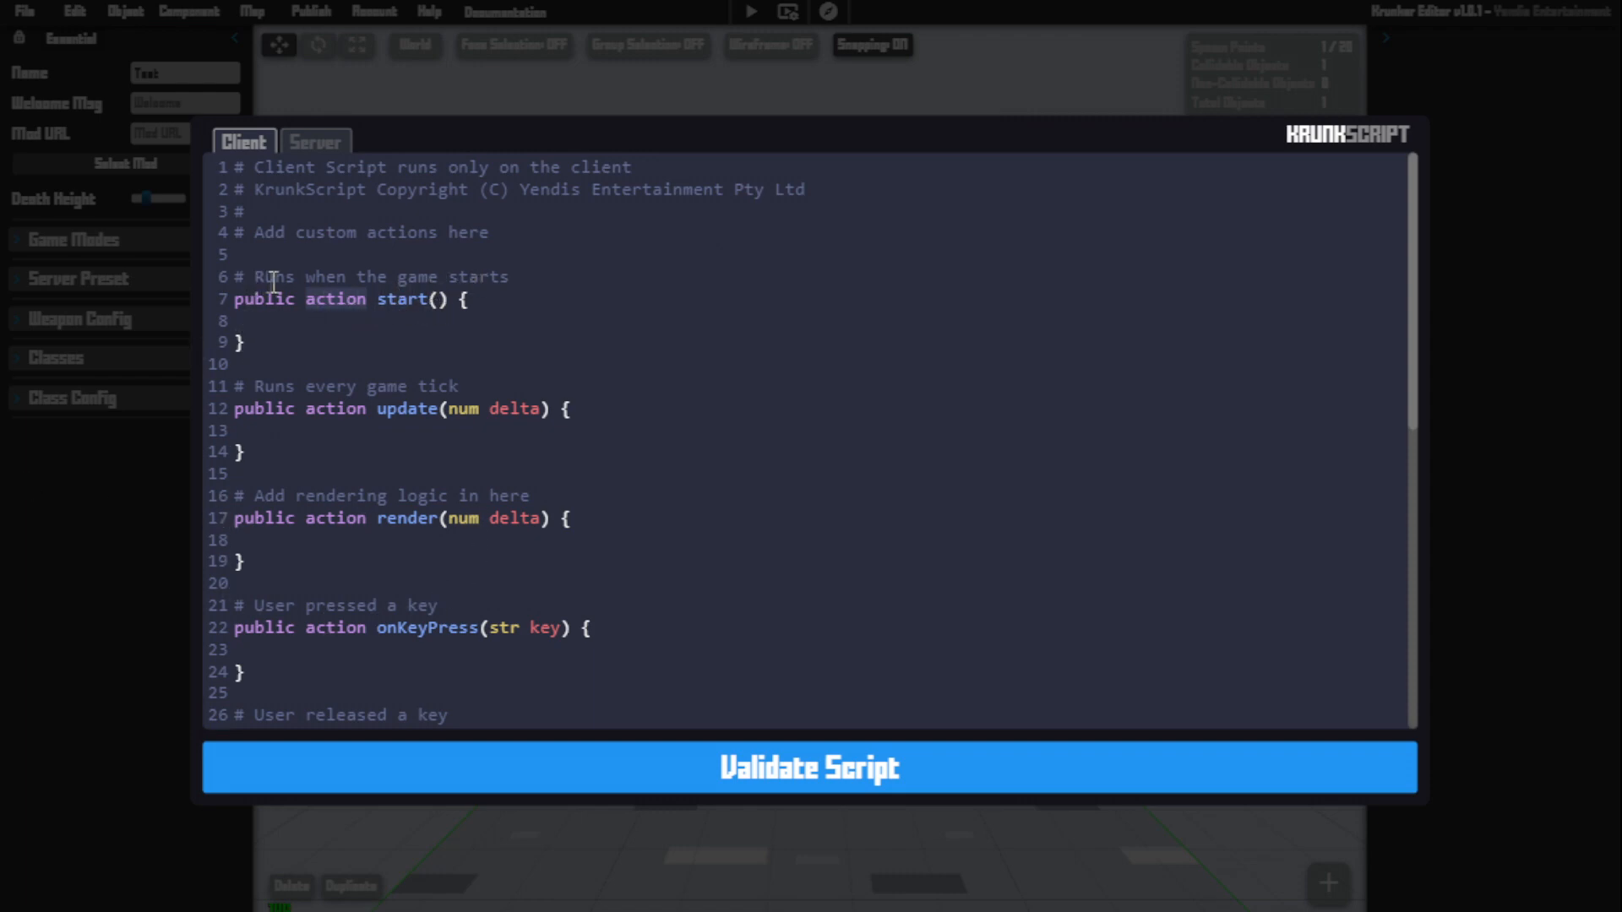
click(366, 299)
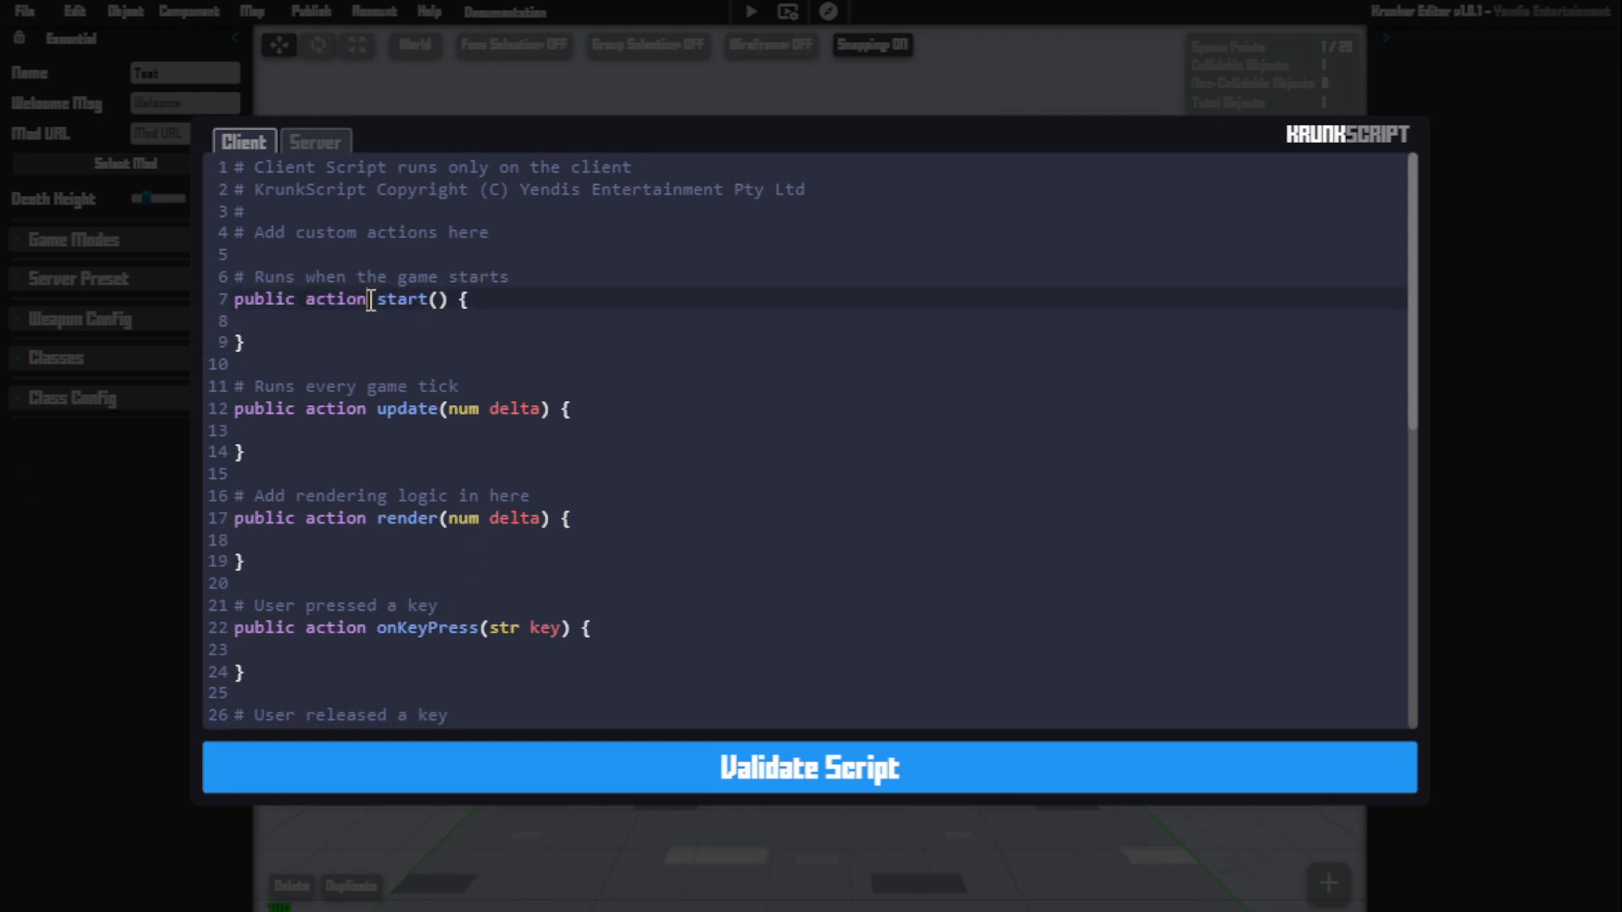
key(shift+Home)
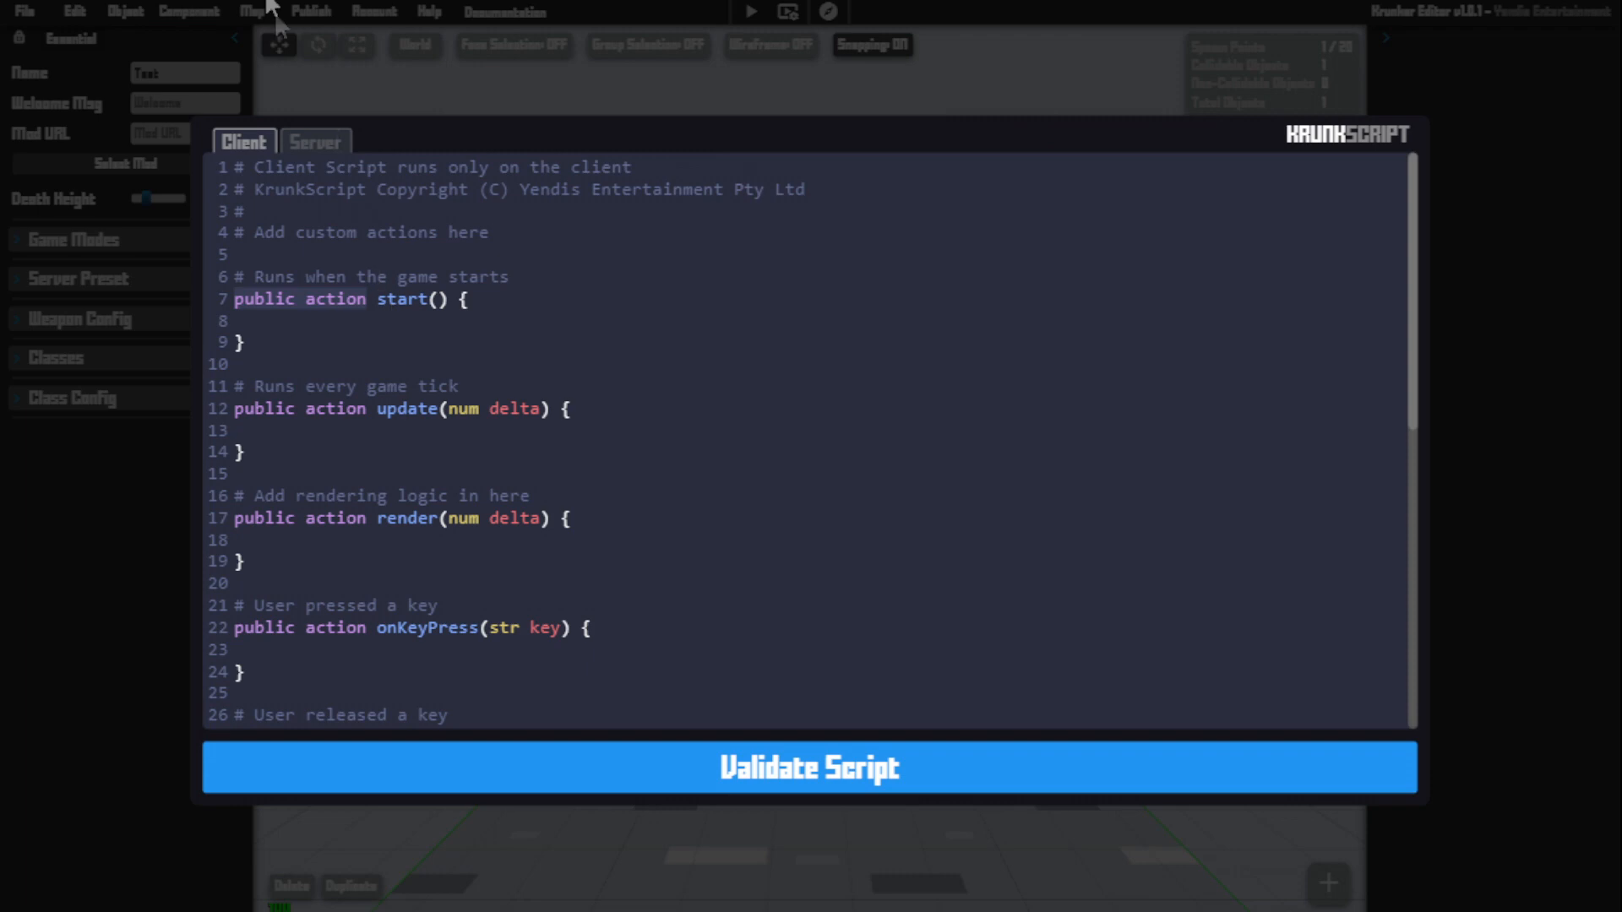
drag(380, 348, 210, 278)
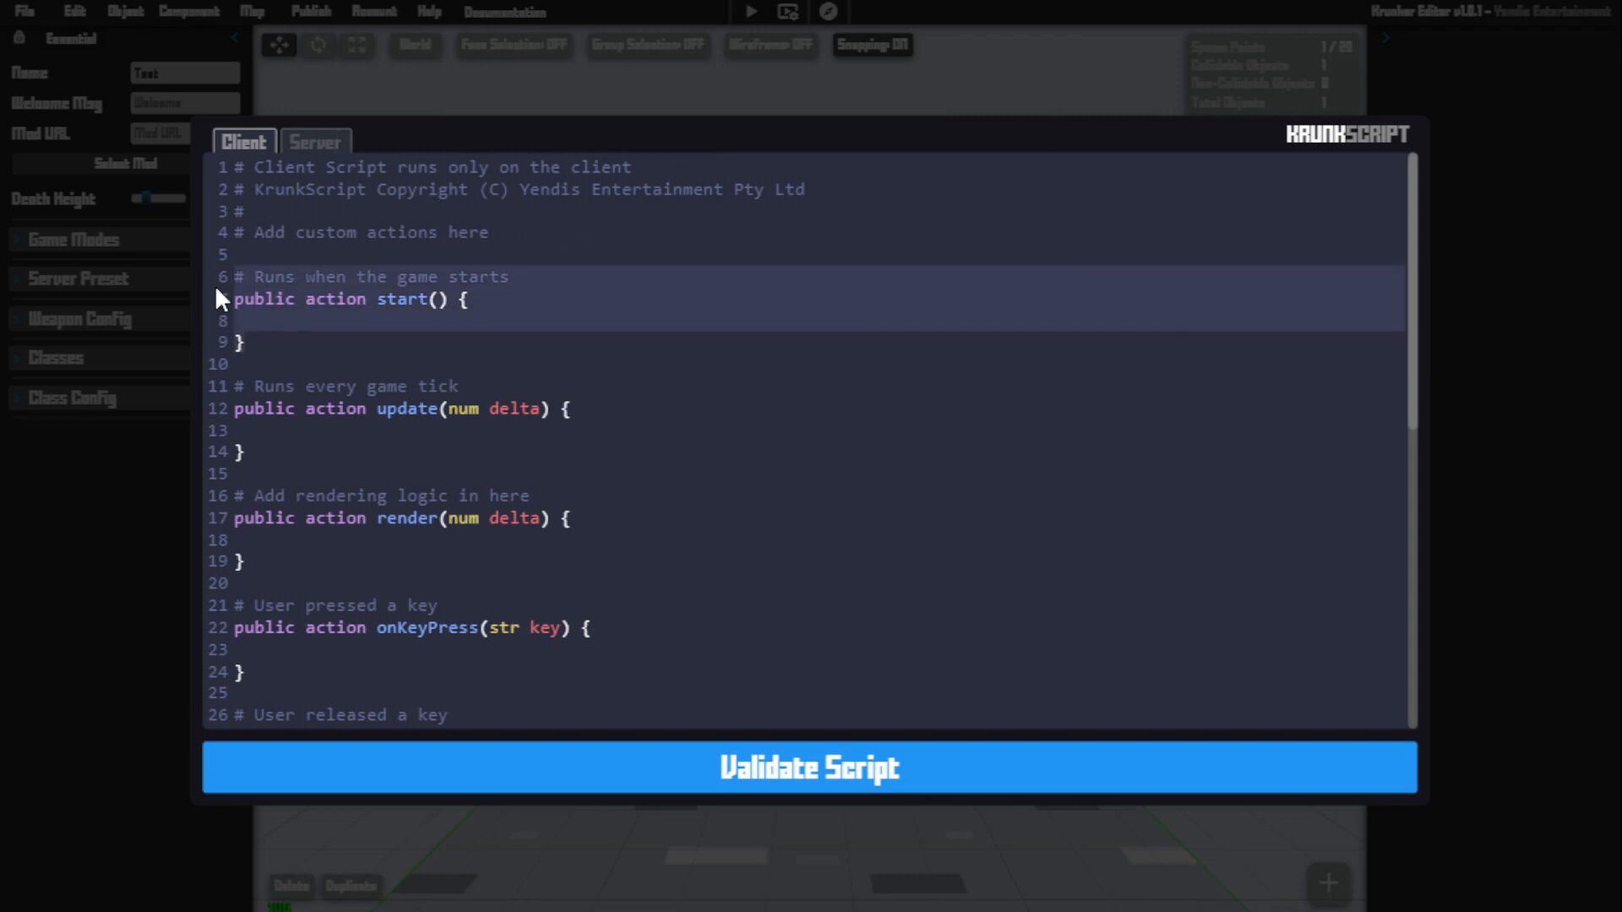
click(402, 353)
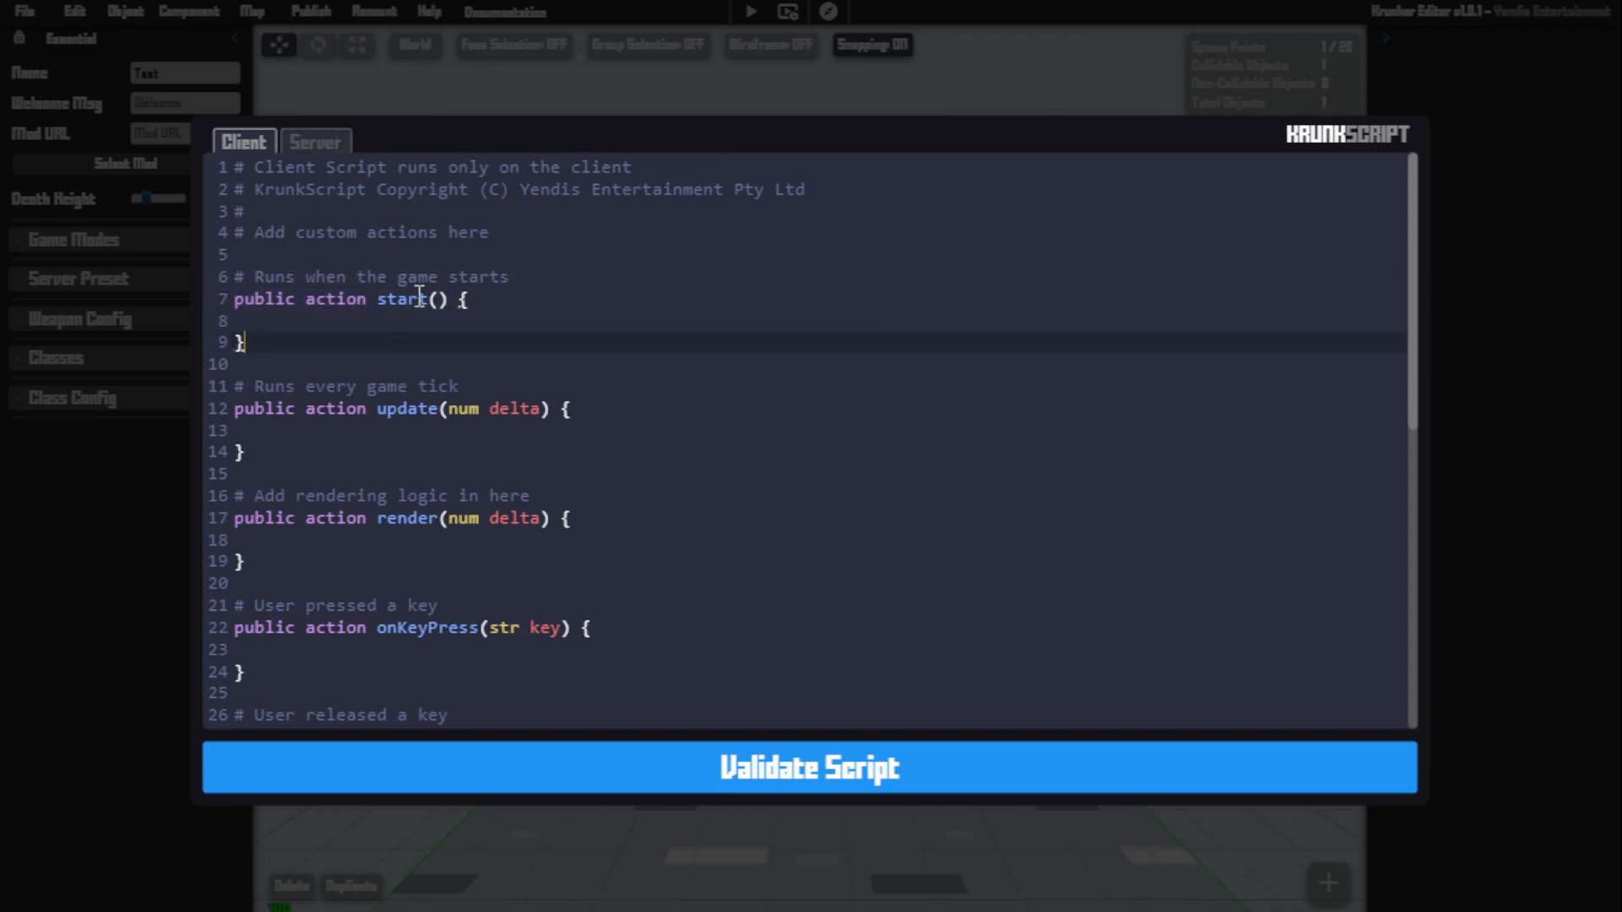
scroll(418, 296, down, 5)
drag(320, 348, 221, 278)
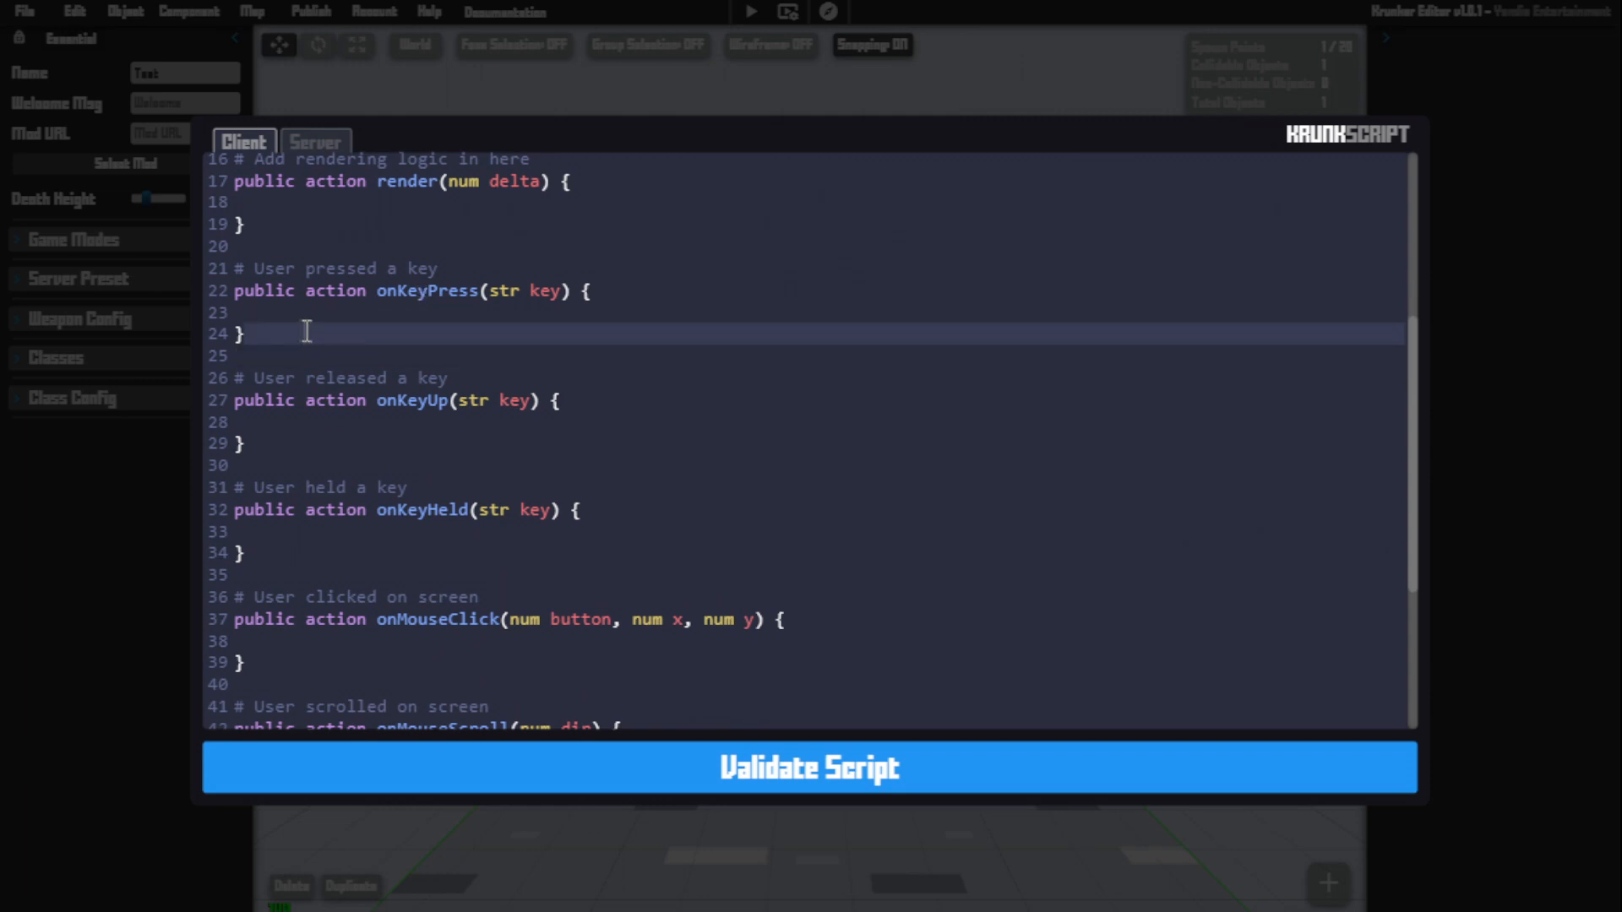
scroll(220, 276, down, 4)
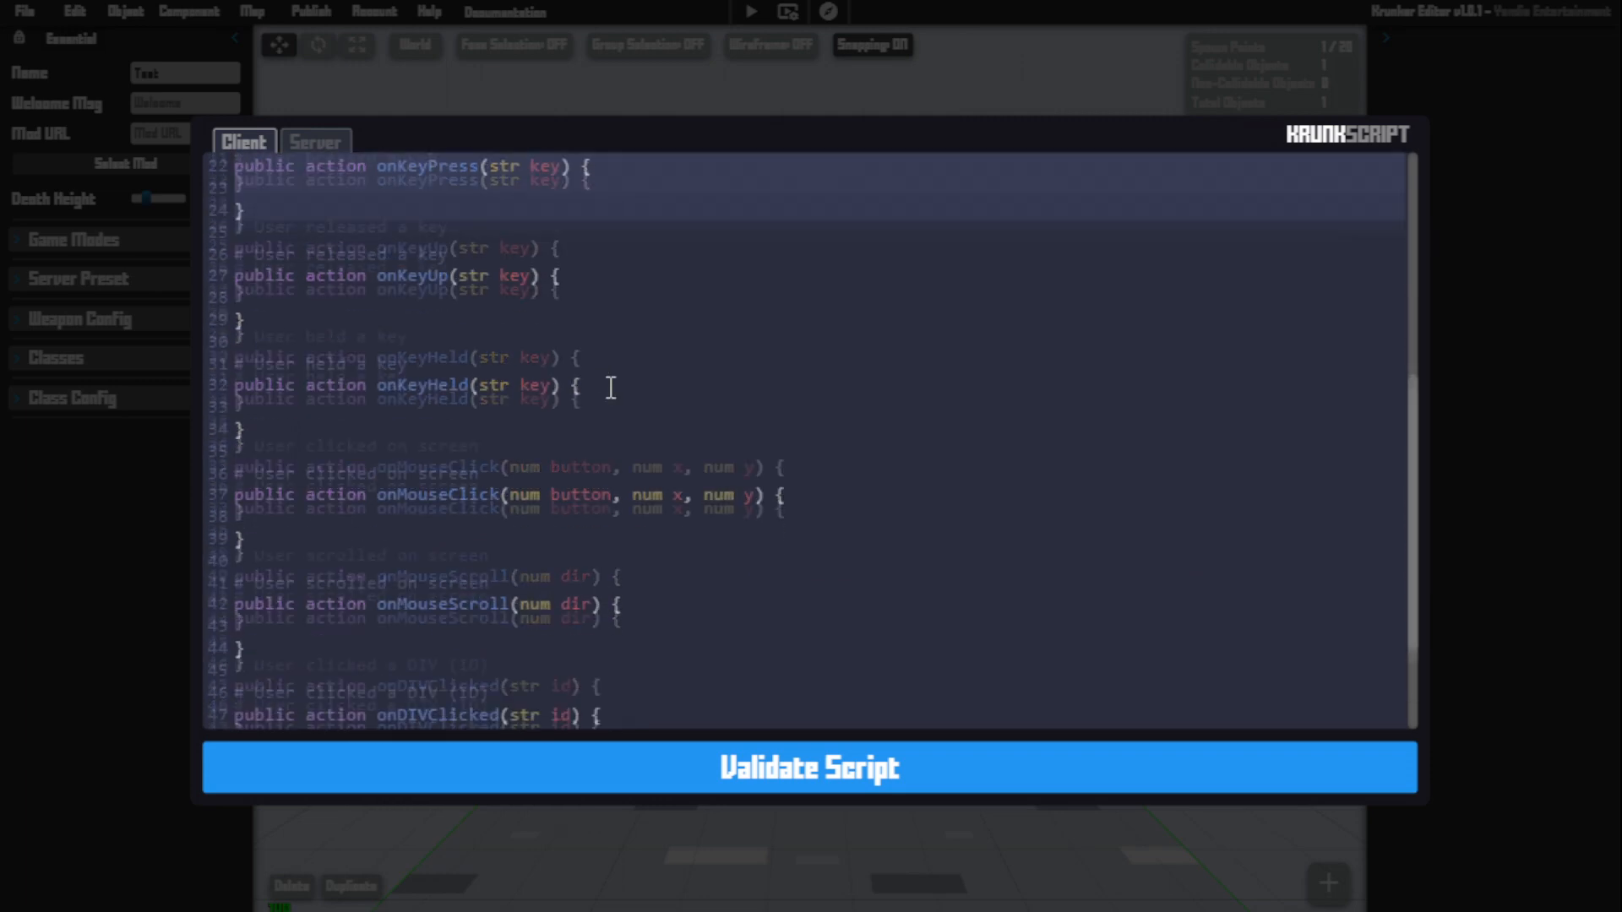
click(215, 383)
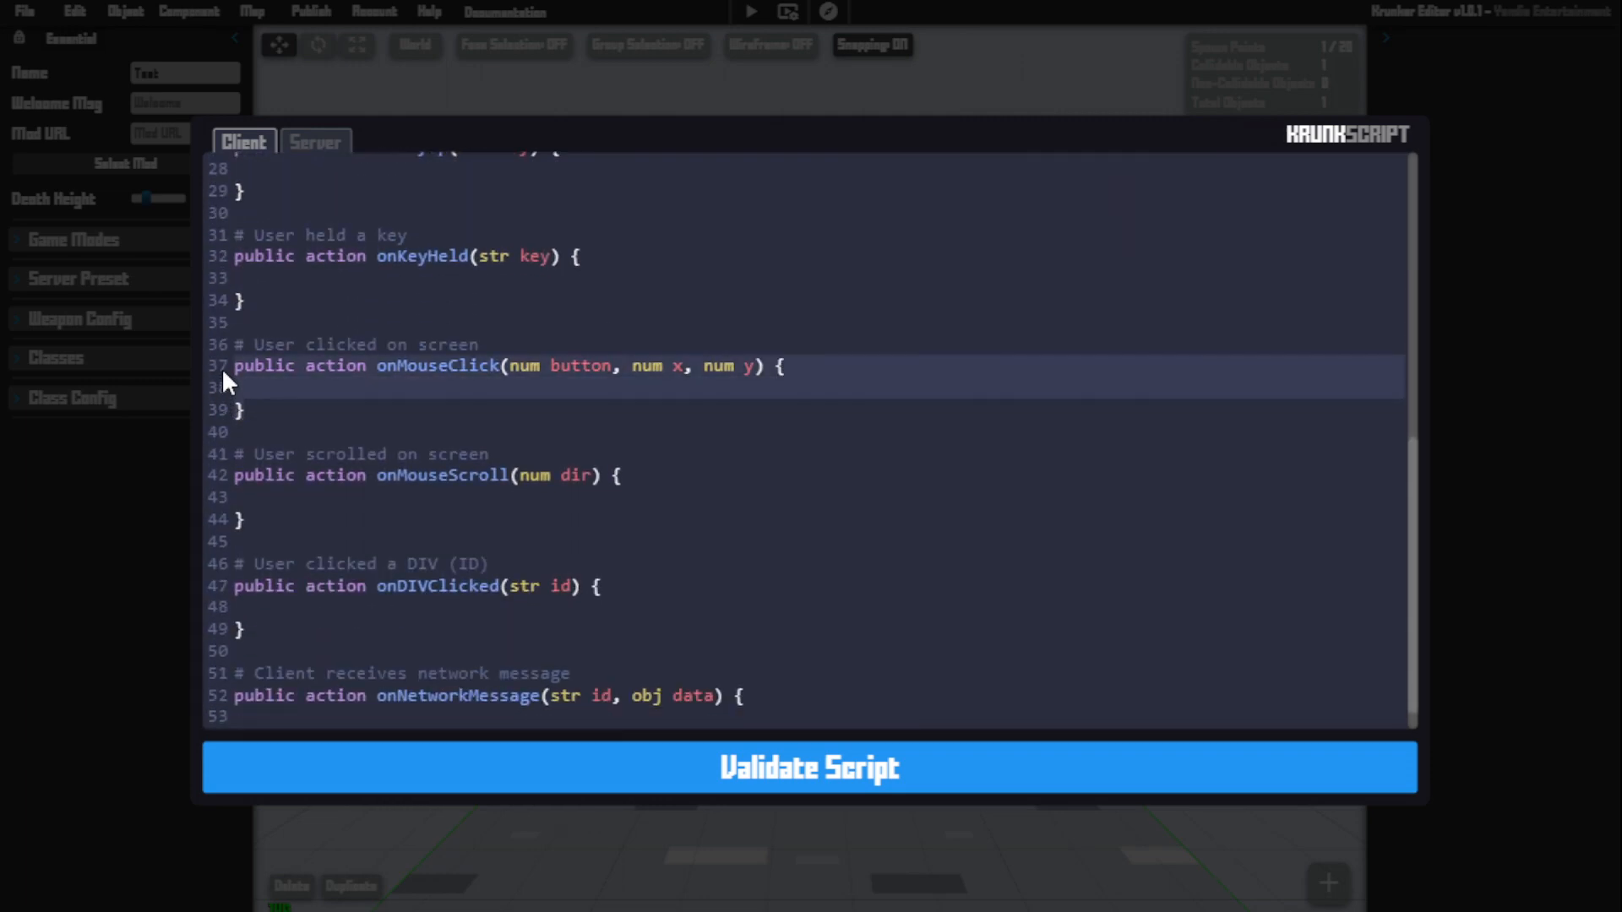
scroll(222, 368, up, 10)
click(291, 343)
drag(290, 352, 237, 281)
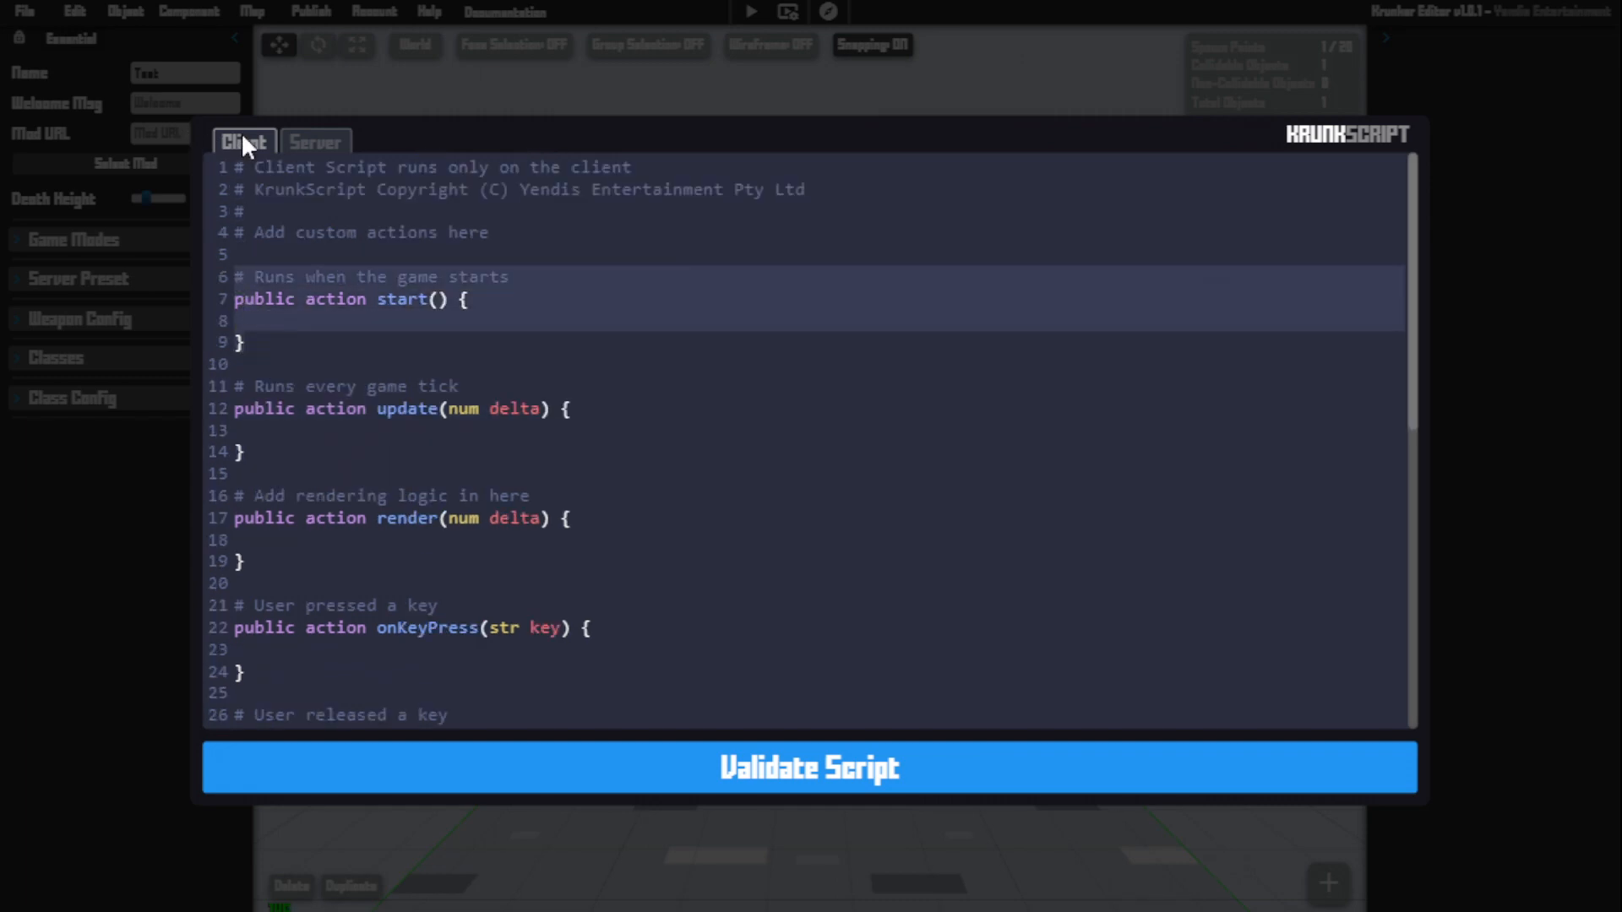
click(348, 298)
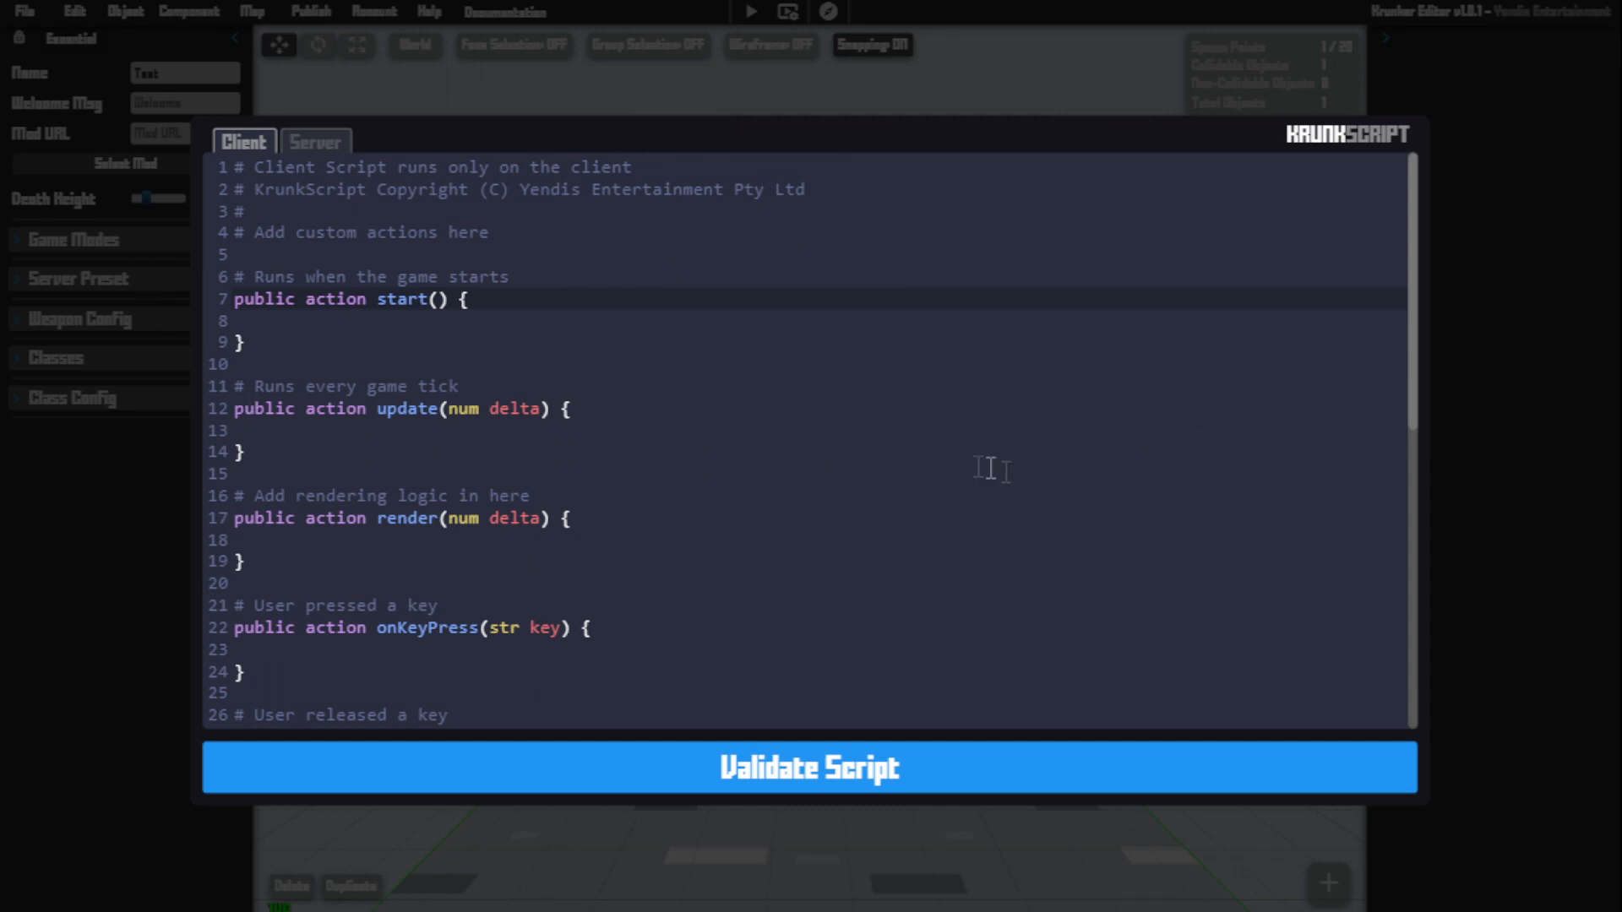
click(346, 299)
click(1040, 325)
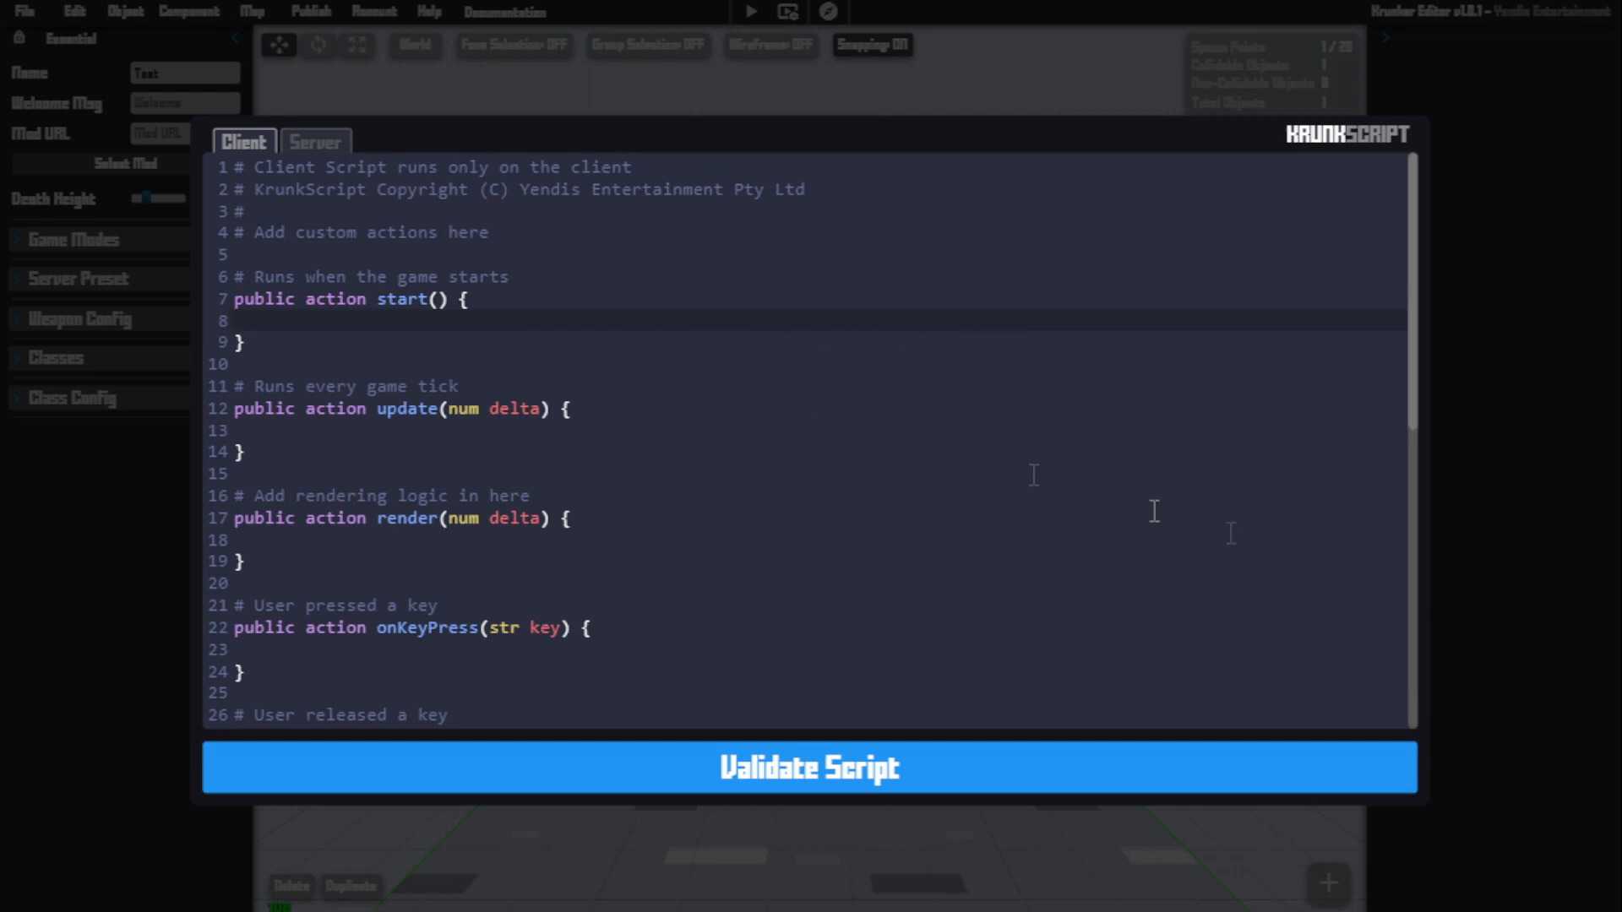
drag(323, 445, 215, 387)
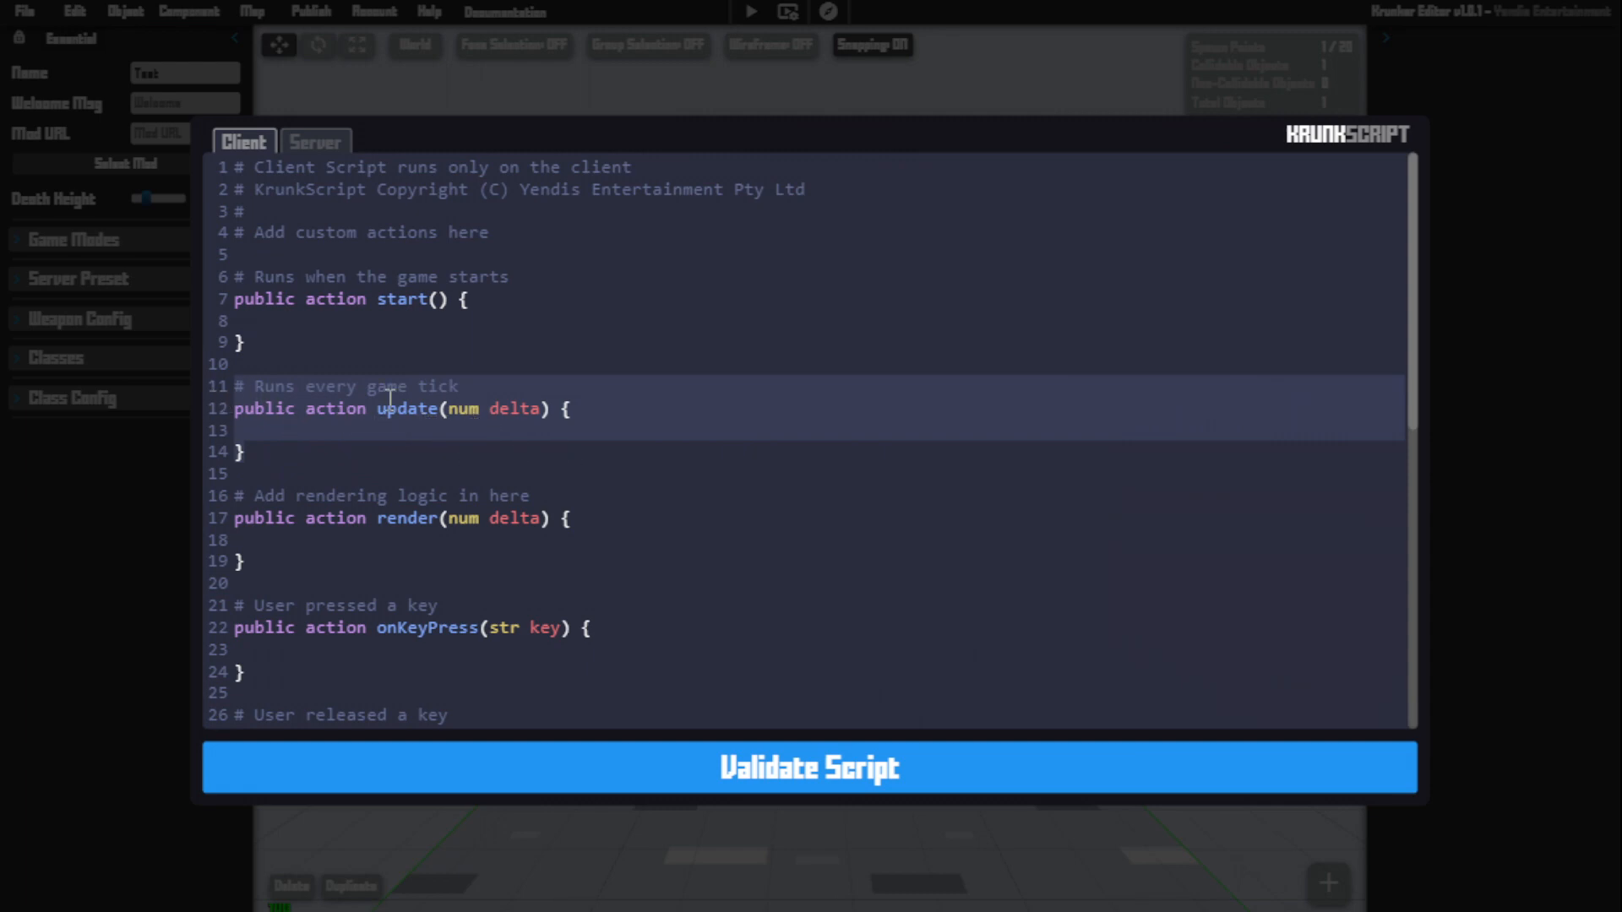
click(488, 381)
drag(459, 385, 237, 386)
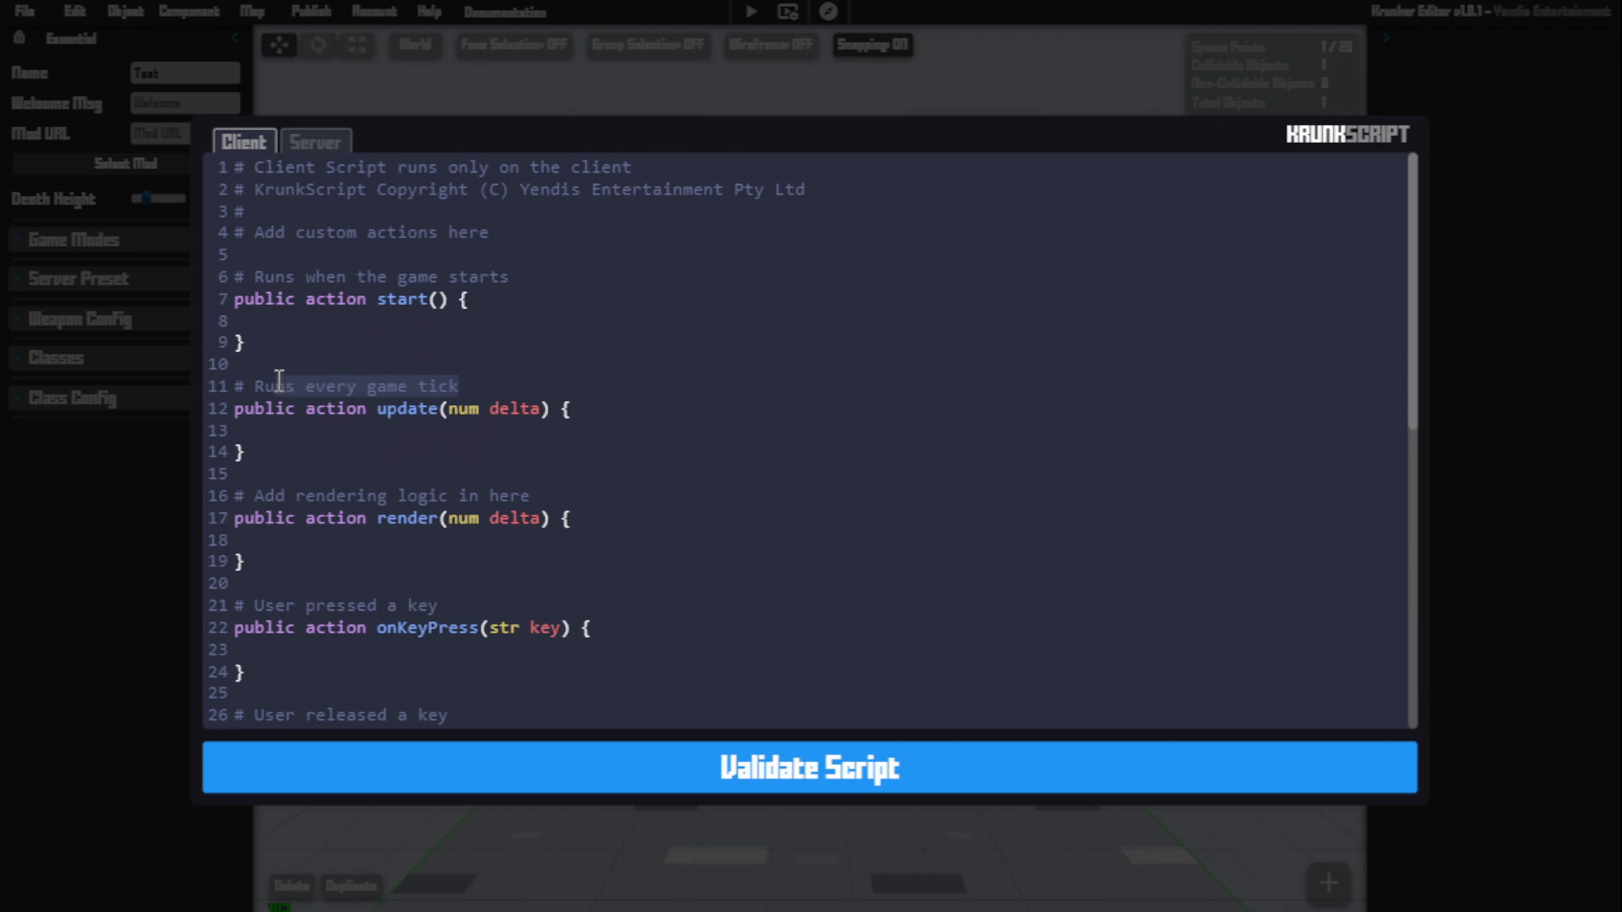
click(458, 428)
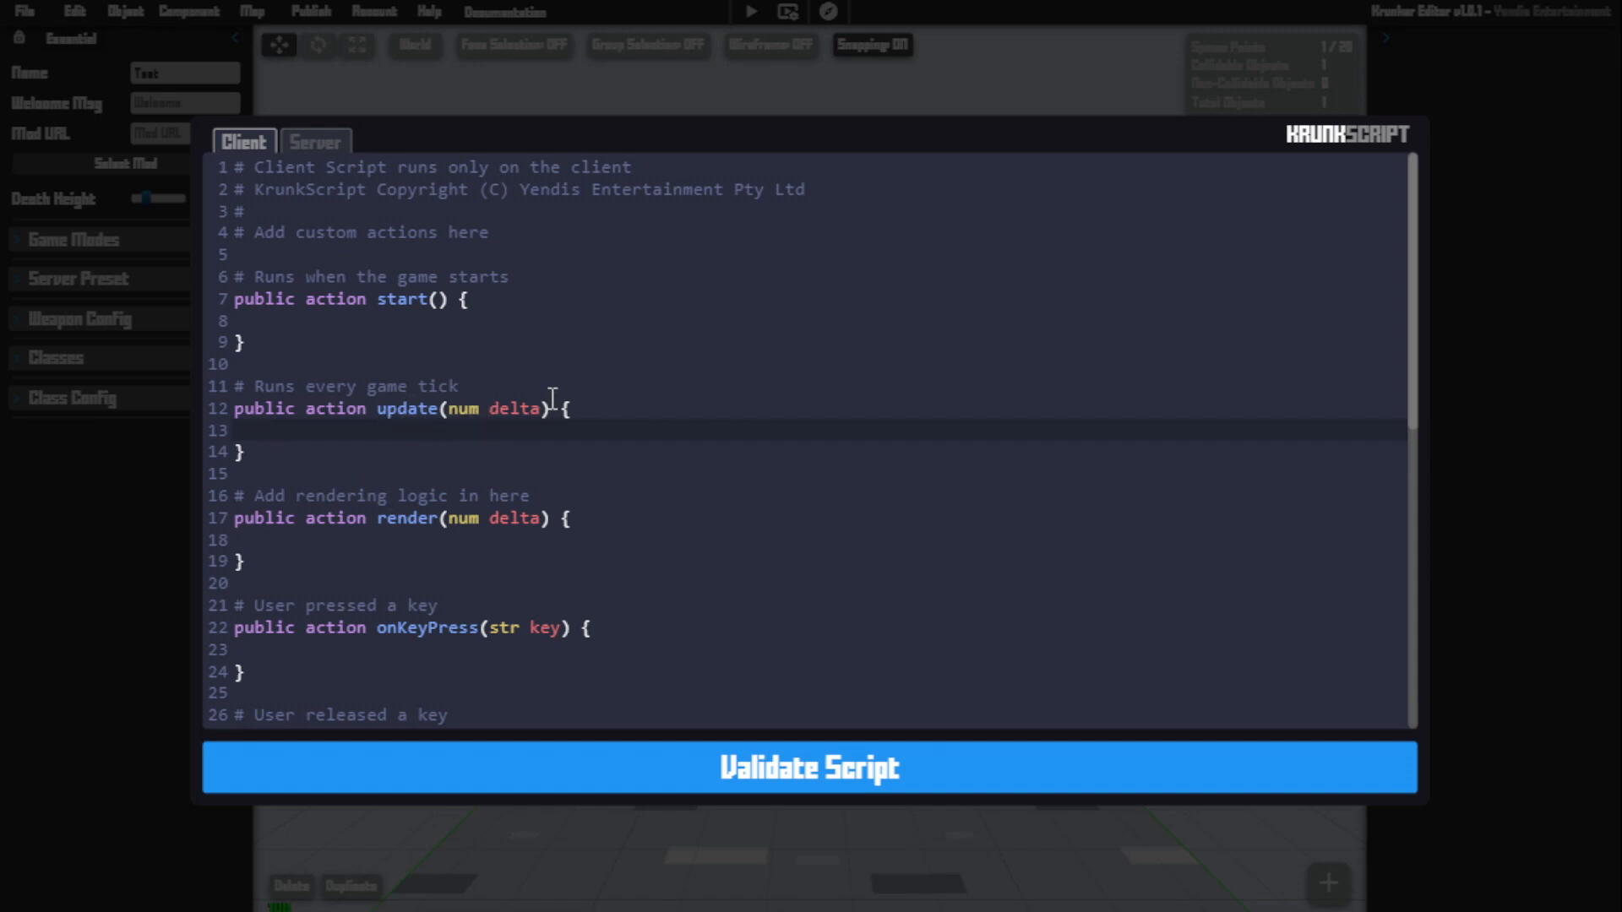
double_click(525, 408)
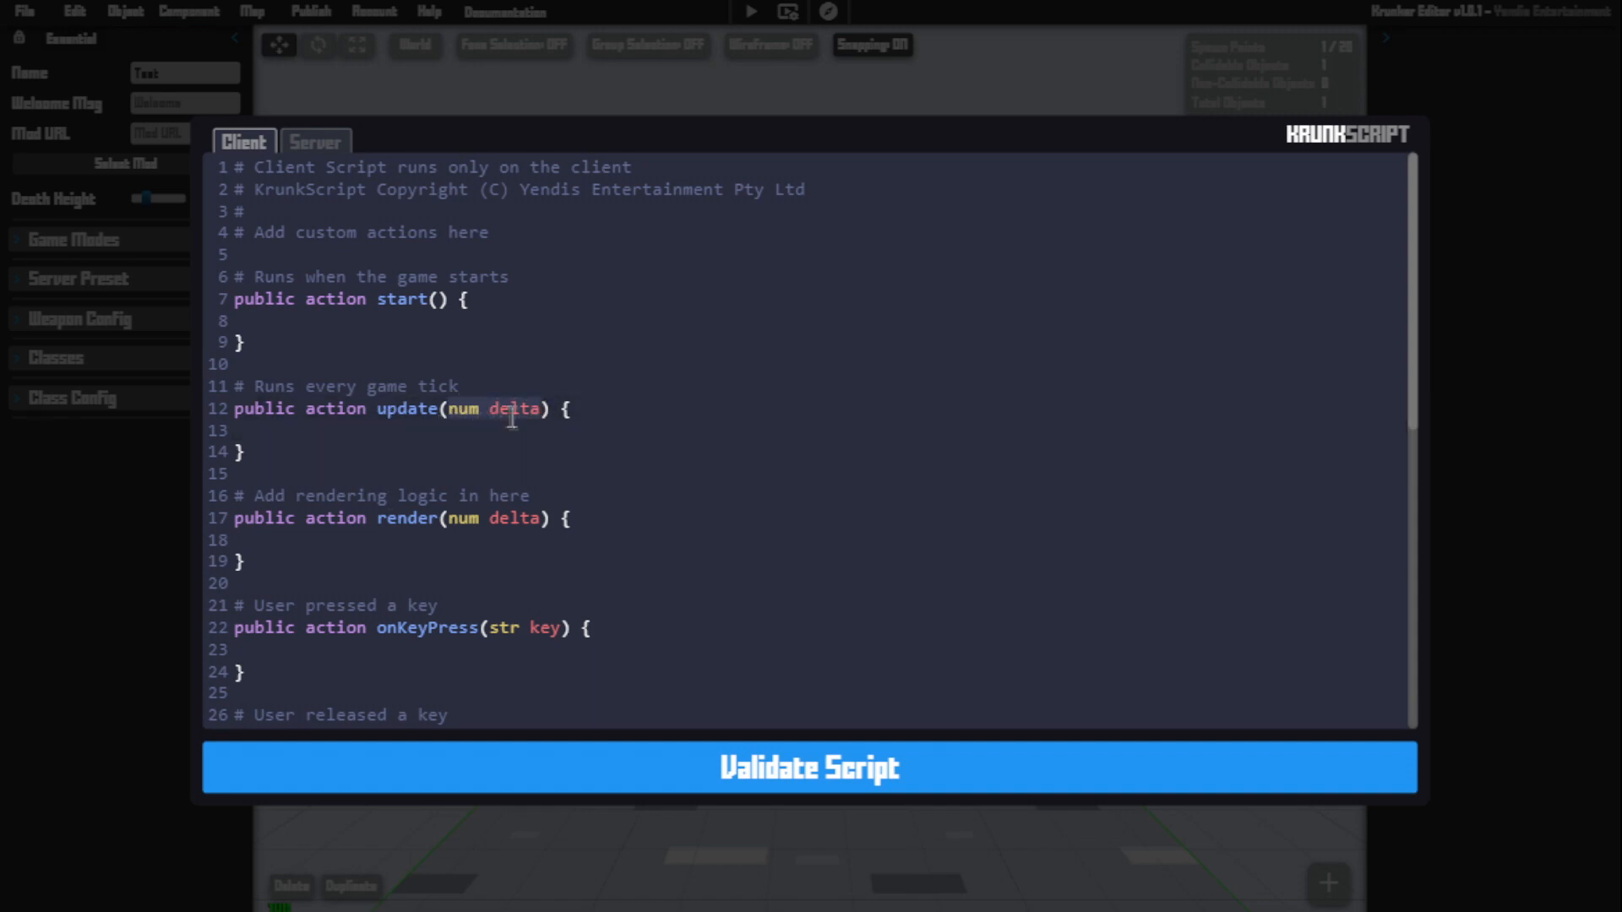
click(523, 441)
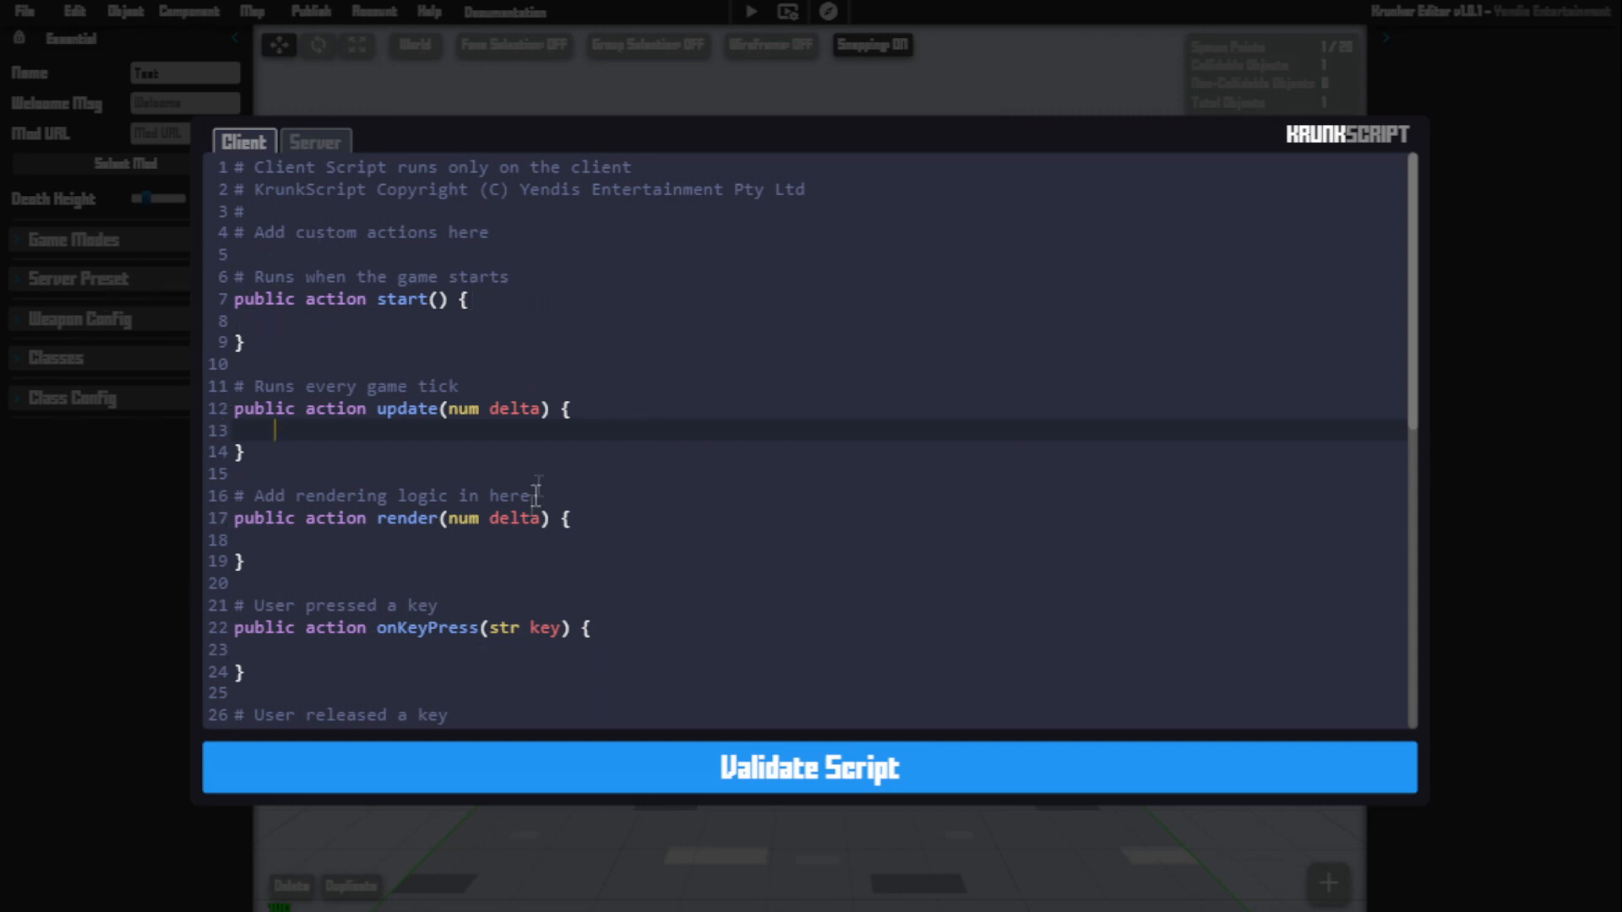
scroll(532, 457, down, 2)
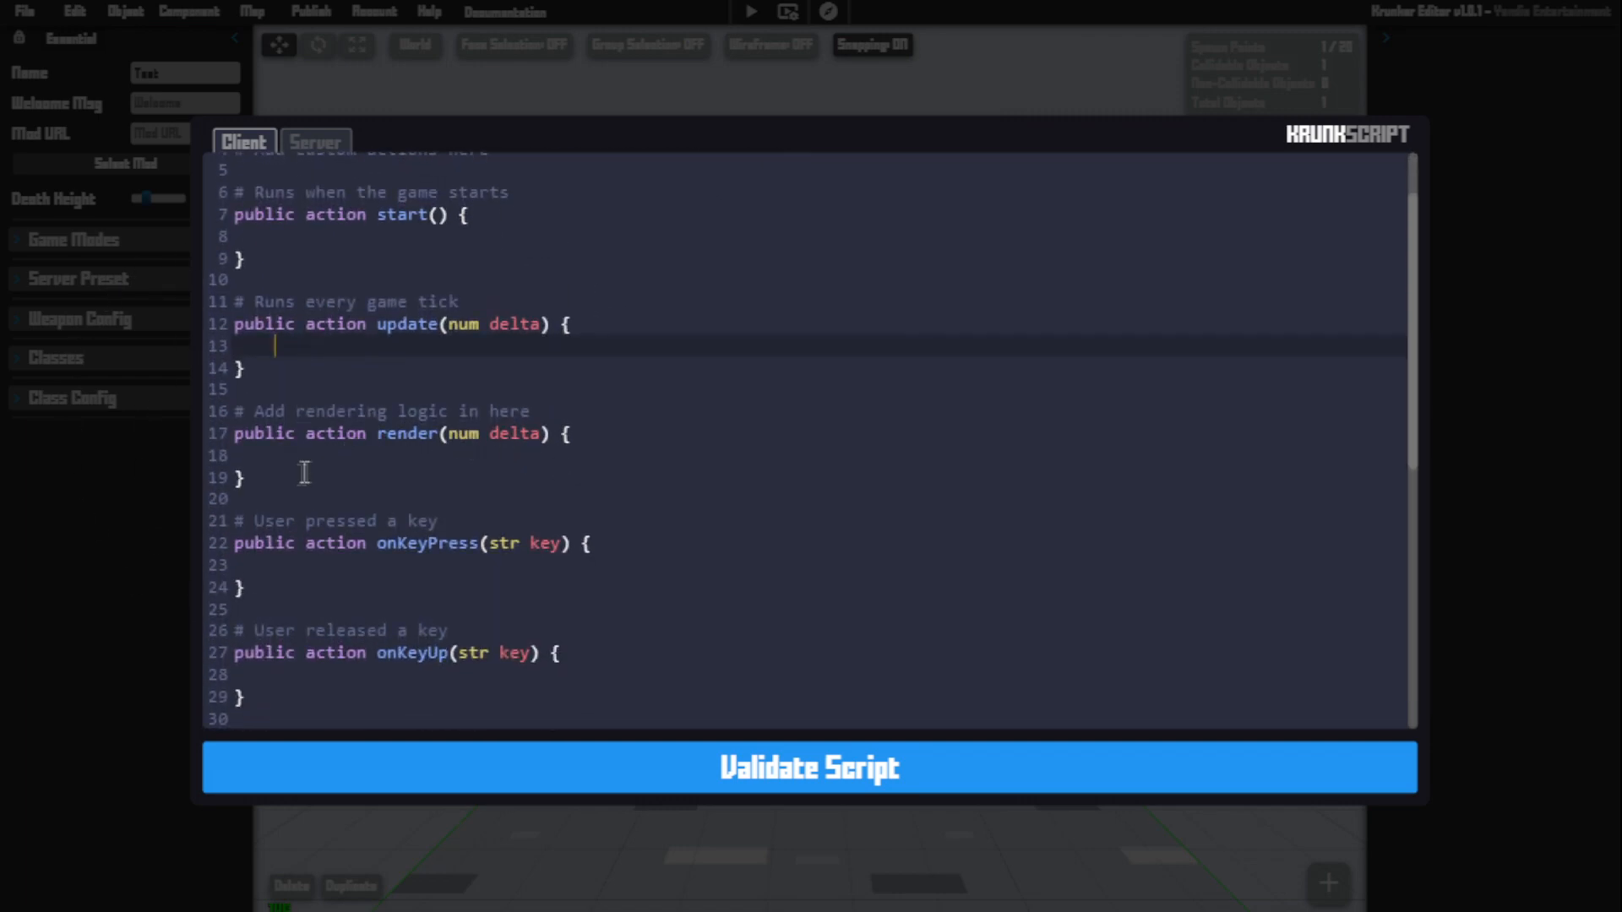
mouse_move(304, 473)
mouse_down()
mouse_move(225, 397)
mouse_move(234, 411)
mouse_up()
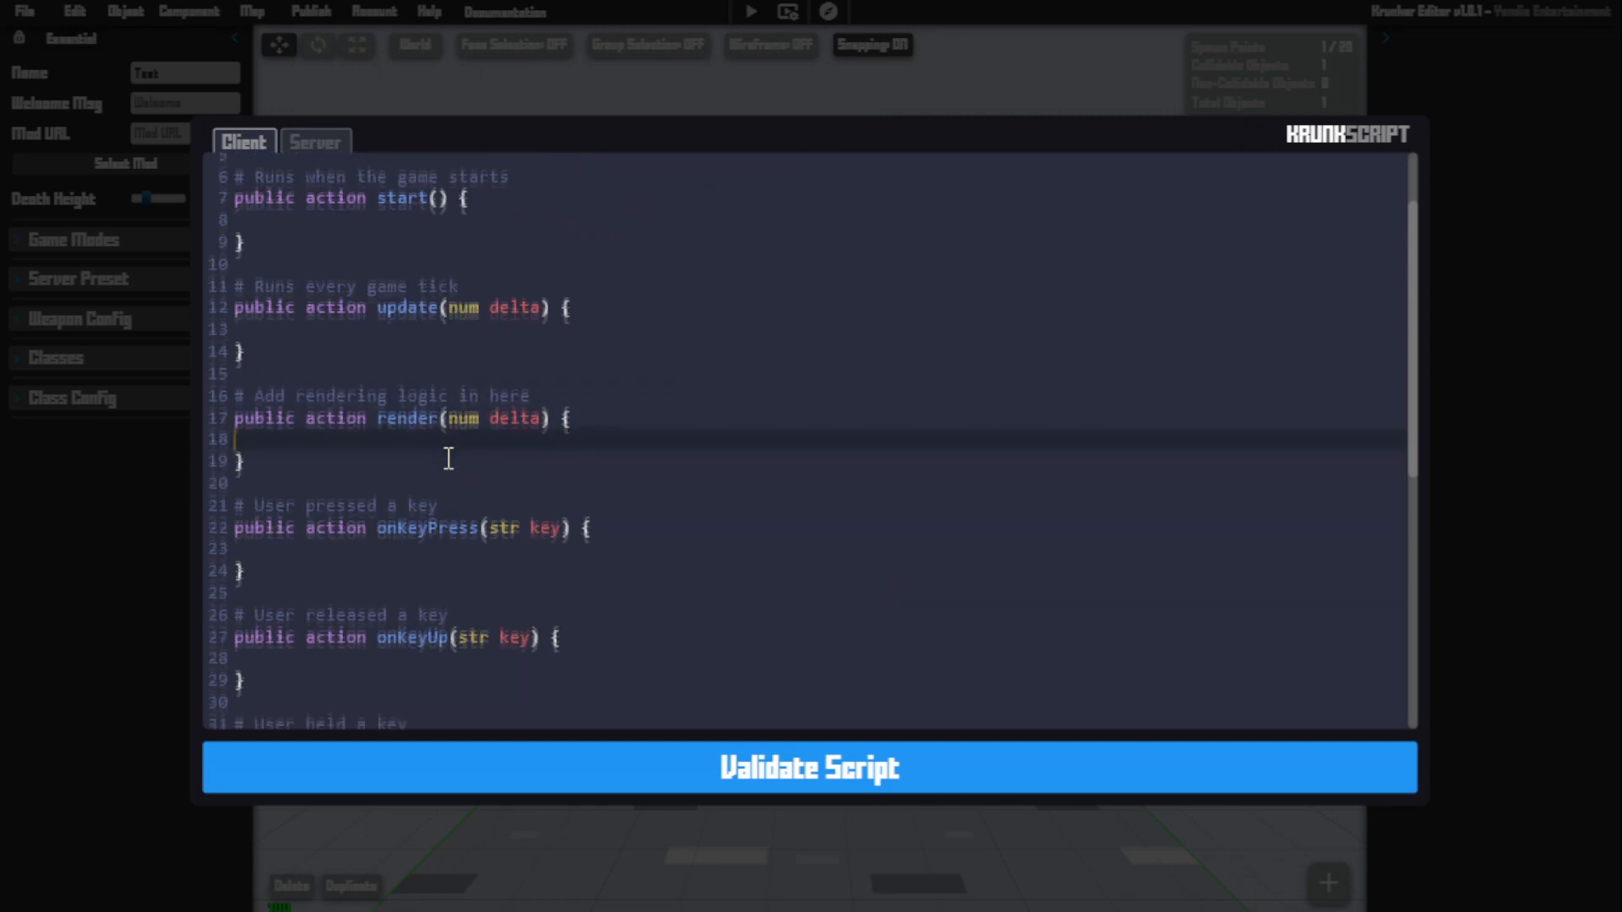
scroll(447, 459, down, 4)
click(266, 422)
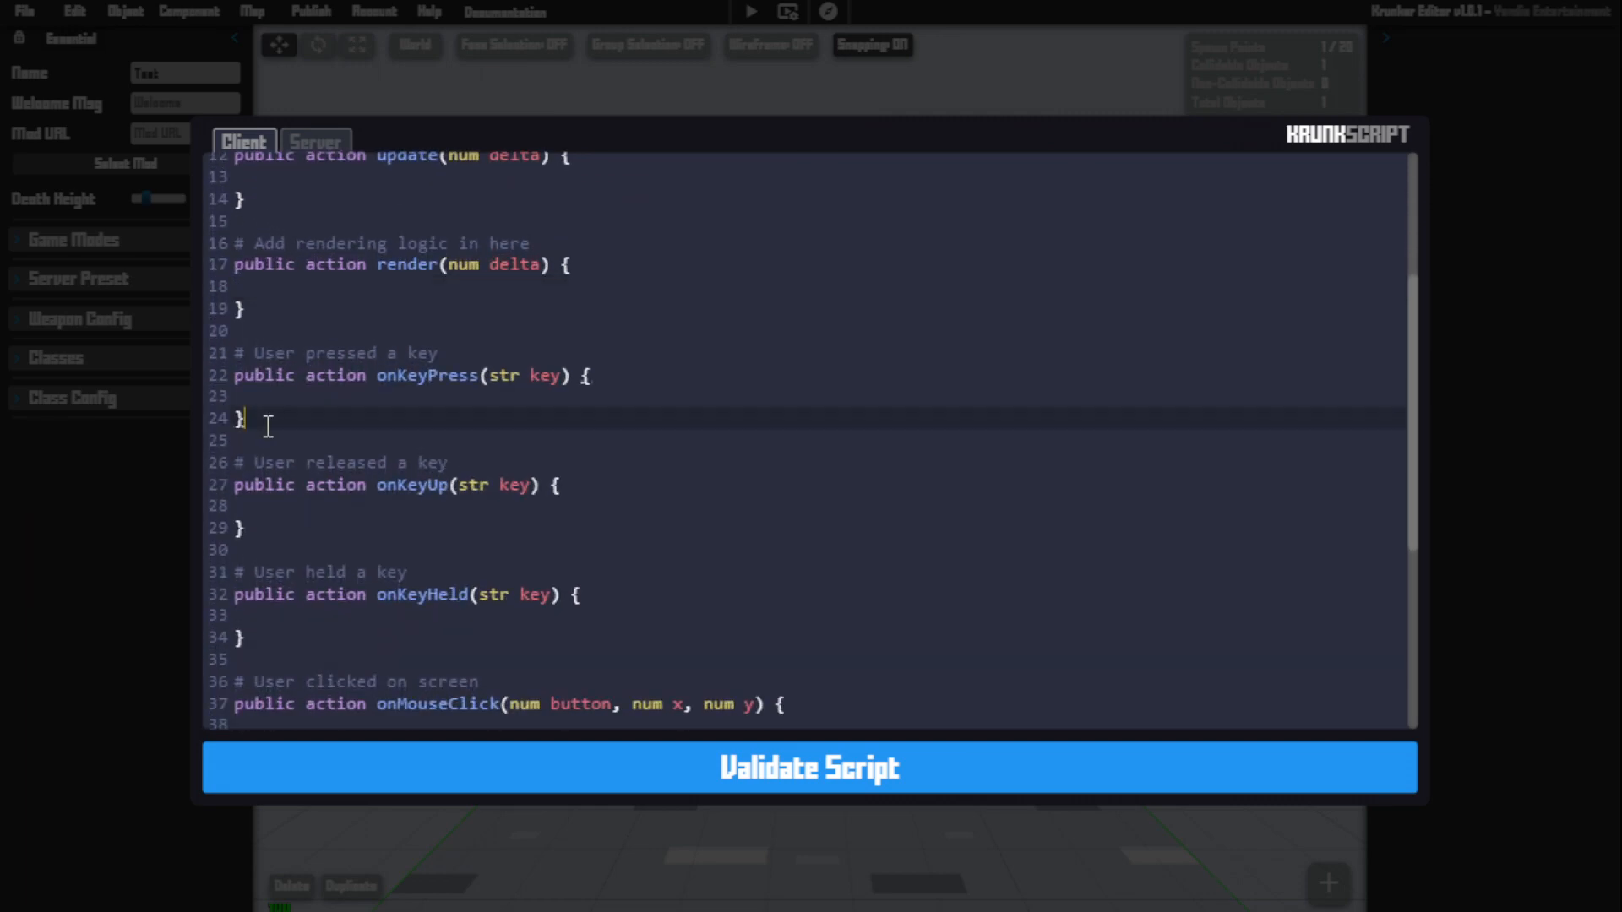
drag(267, 424, 217, 369)
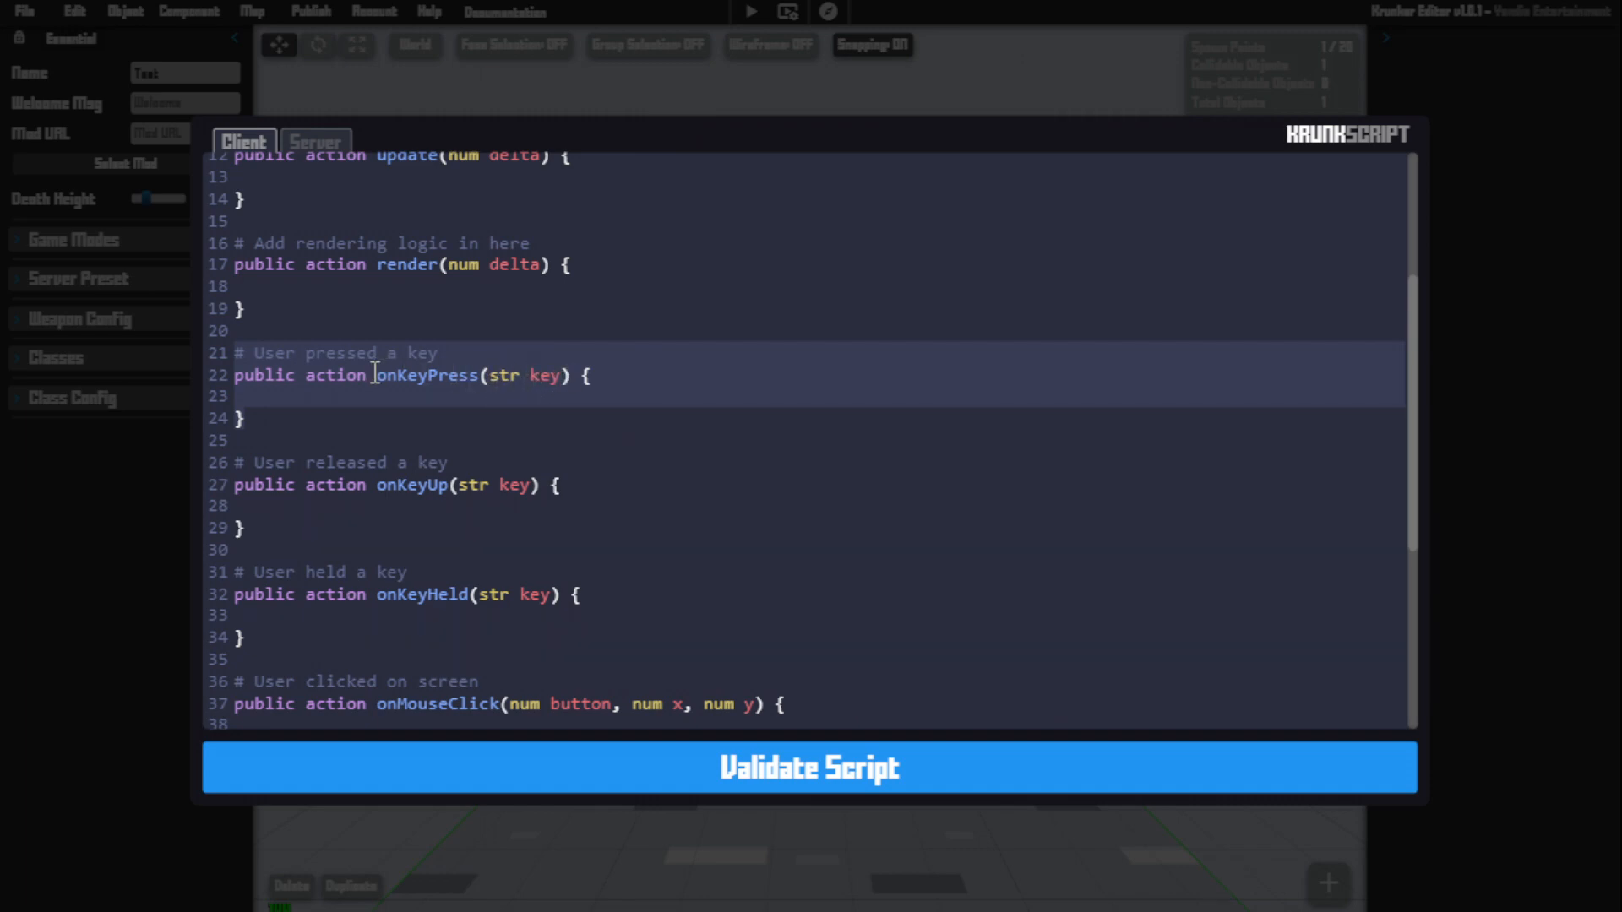
click(493, 403)
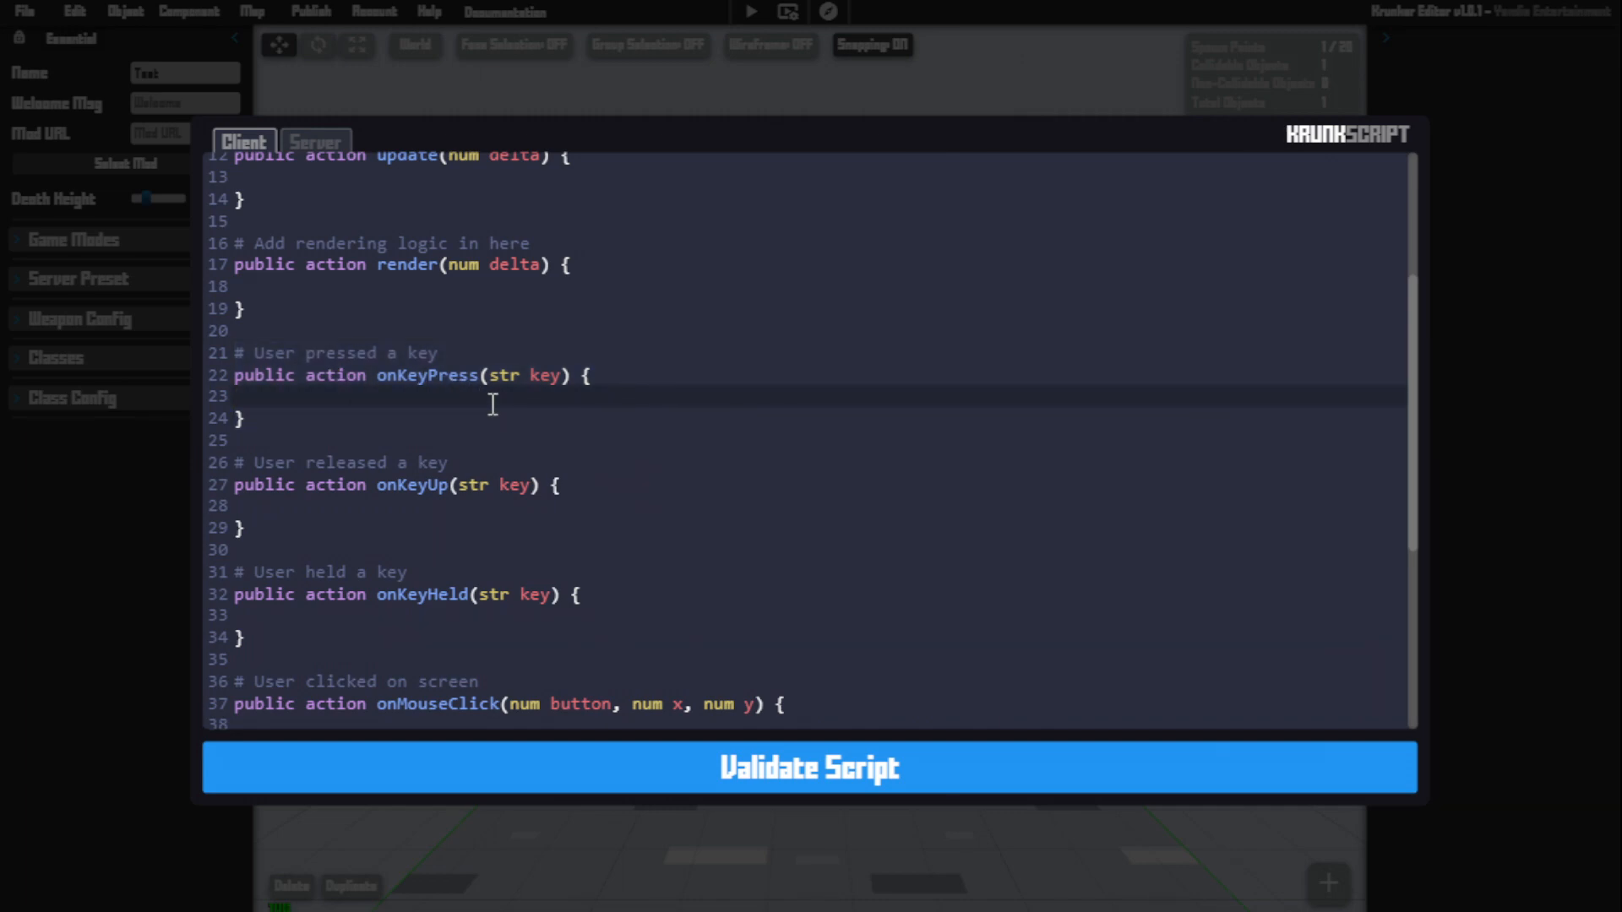
text(if())
text(key)
text( == )
text("")
key(Left)
text(g)
key(End)
text({)
key(Return)
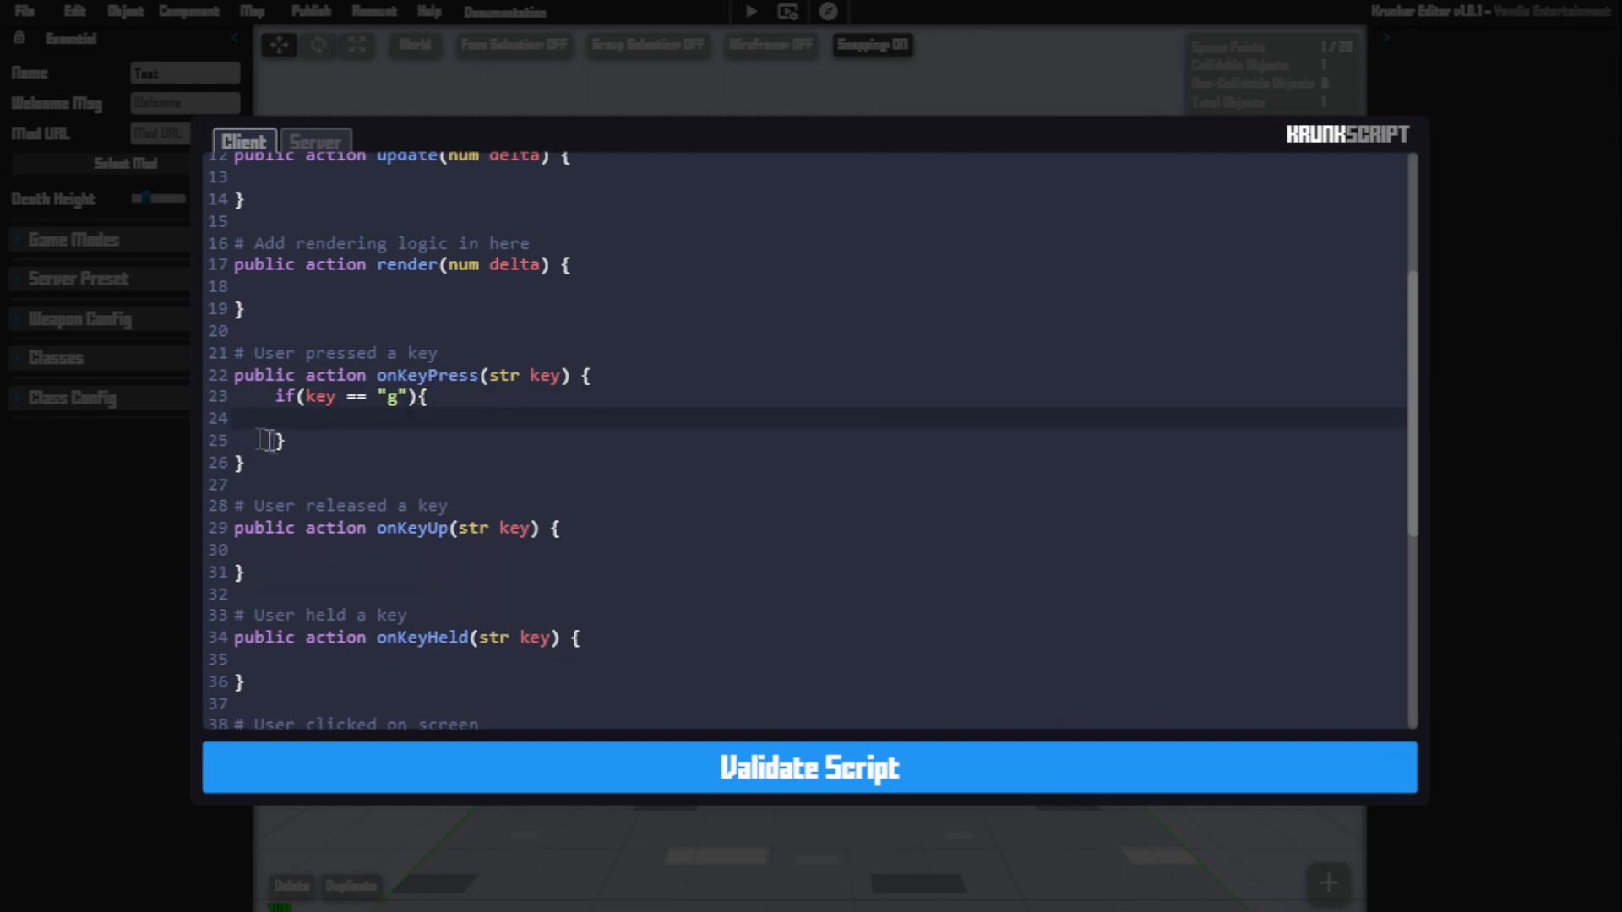
drag(305, 441, 277, 396)
key(BackSpace)
scroll(508, 464, down, 2)
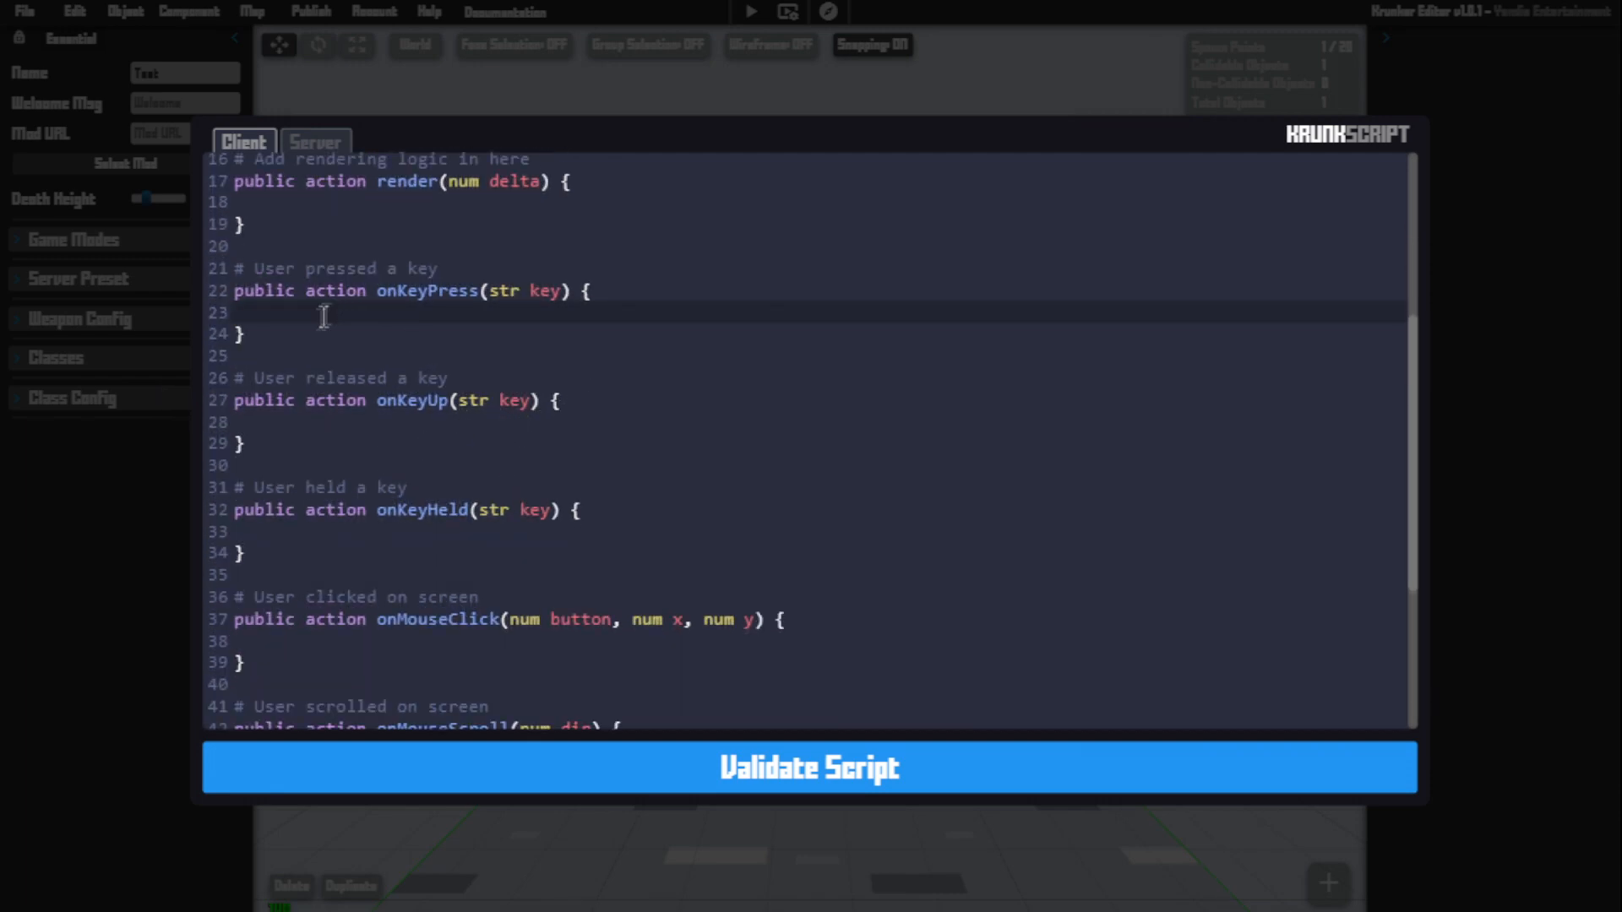
click(286, 336)
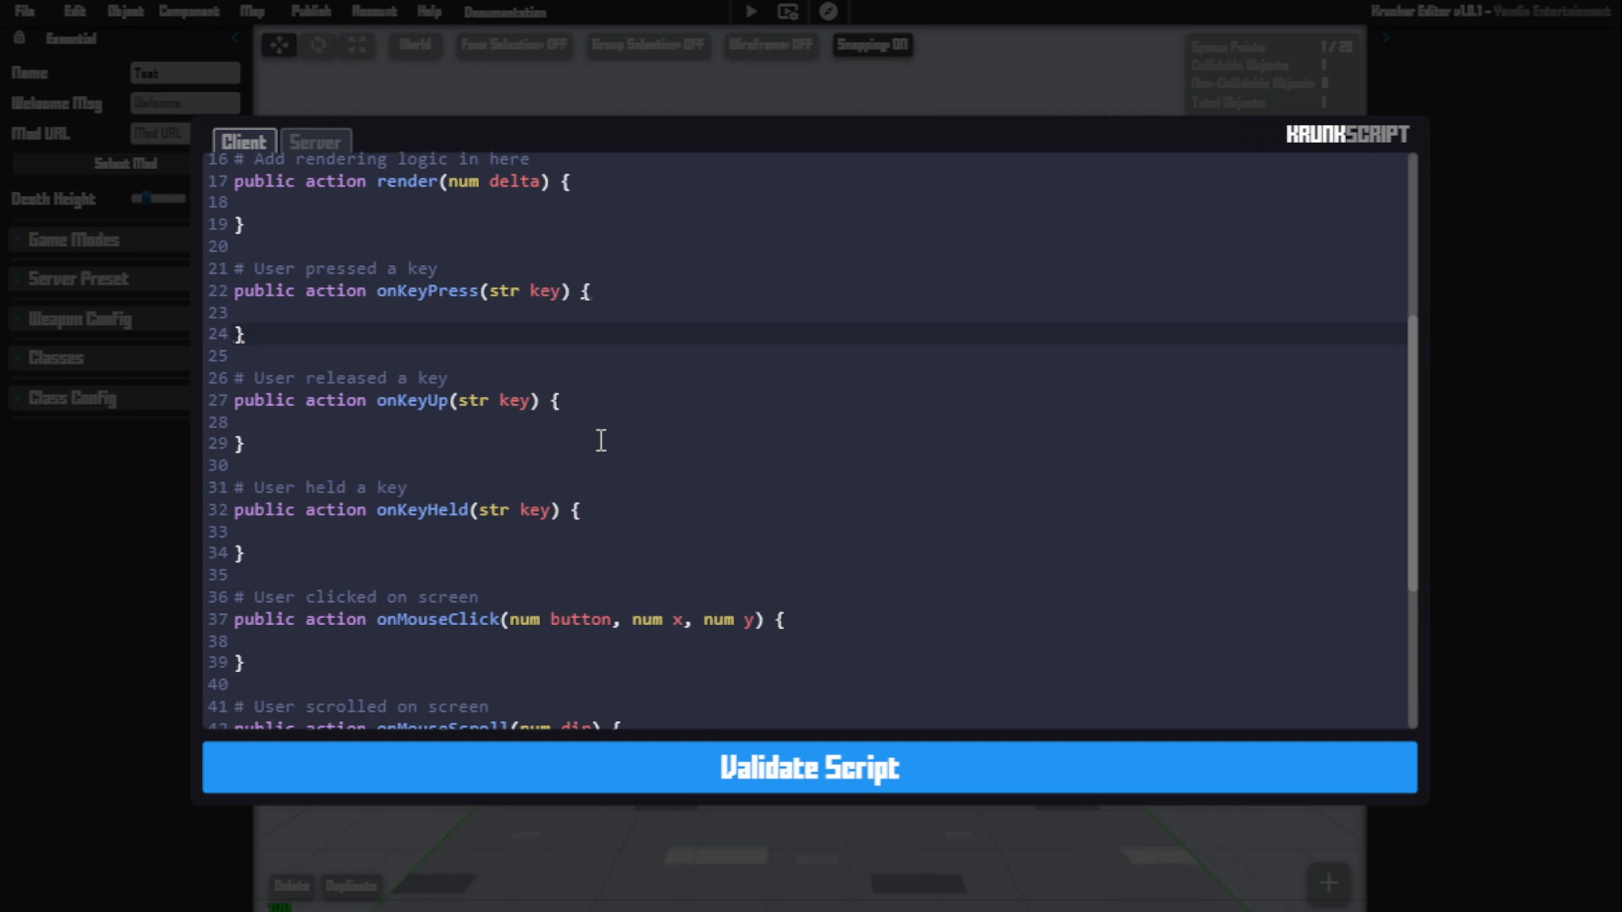
click(388, 531)
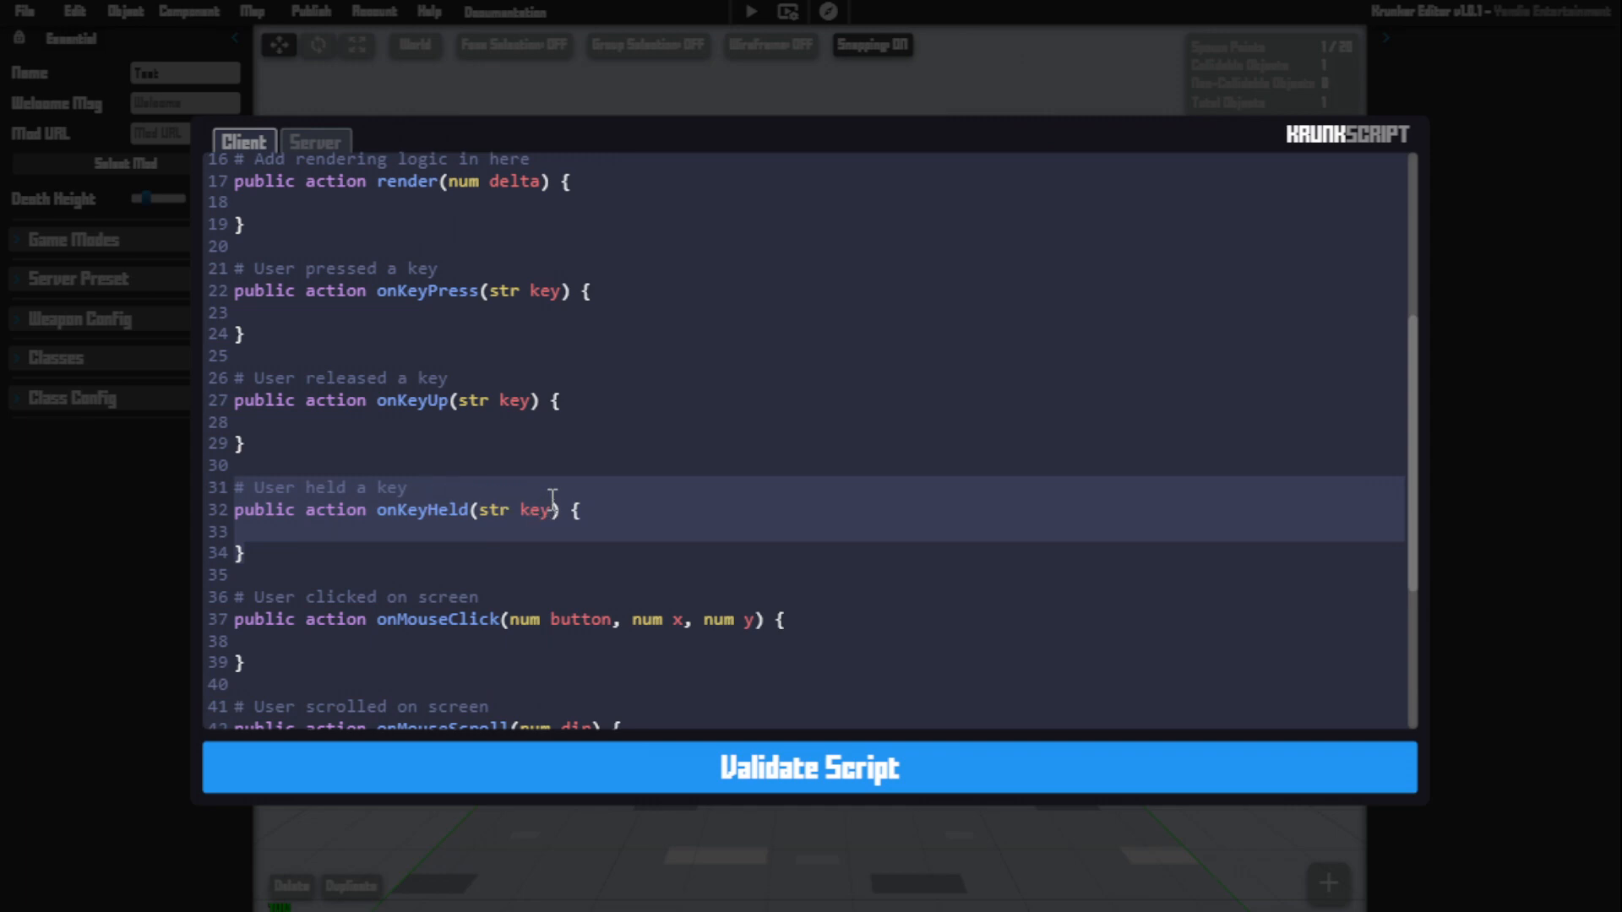
click(406, 541)
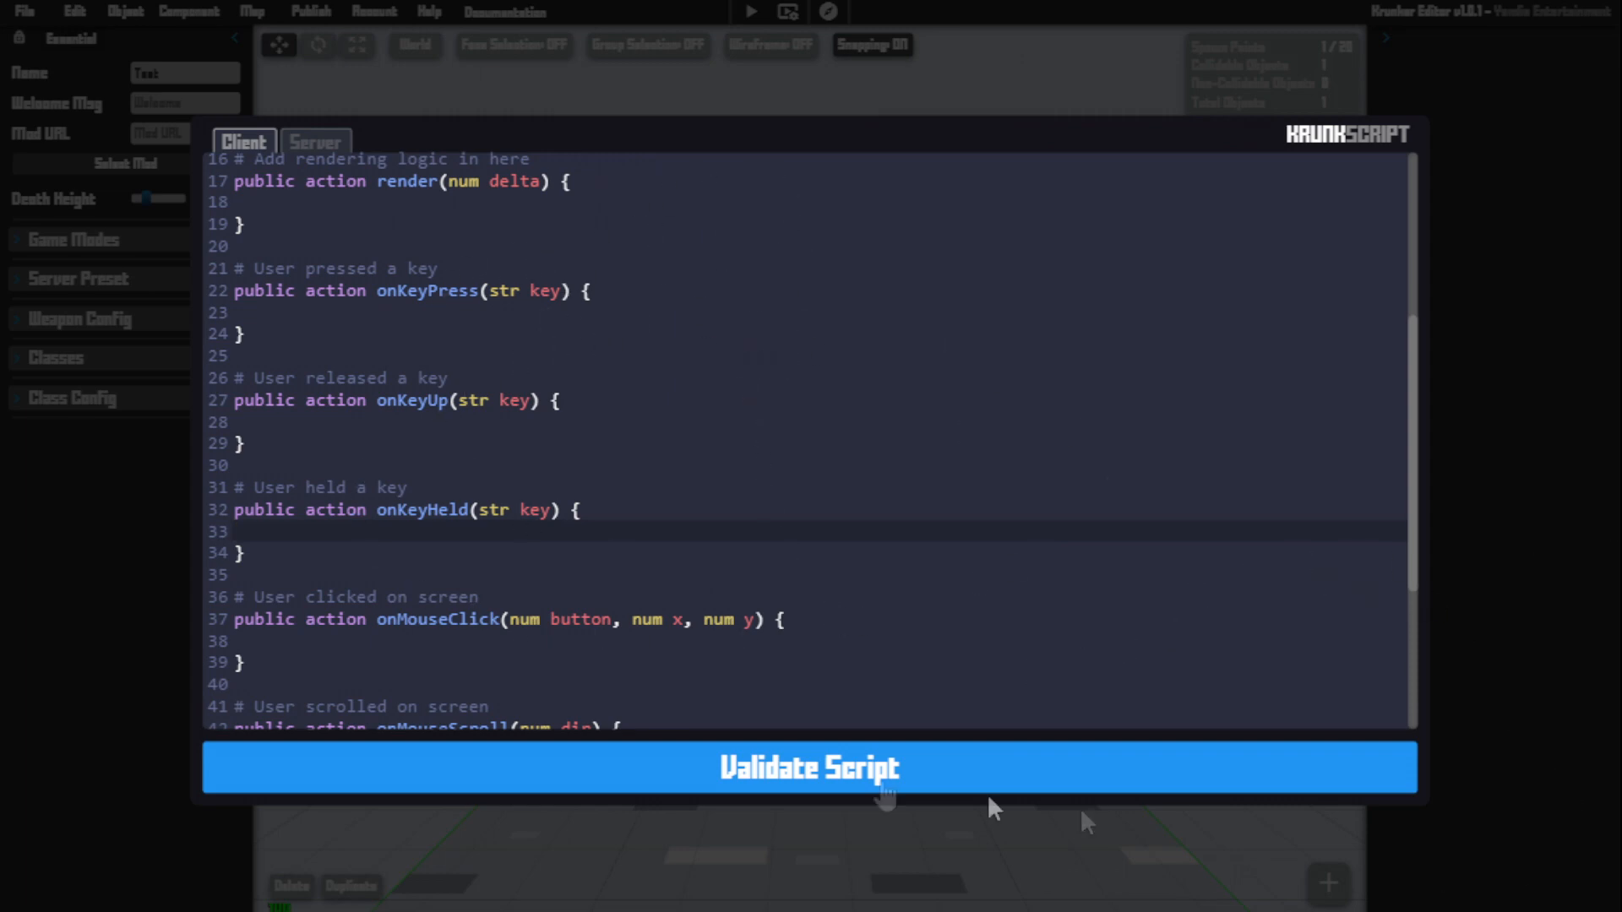
scroll(811, 520, down, 3)
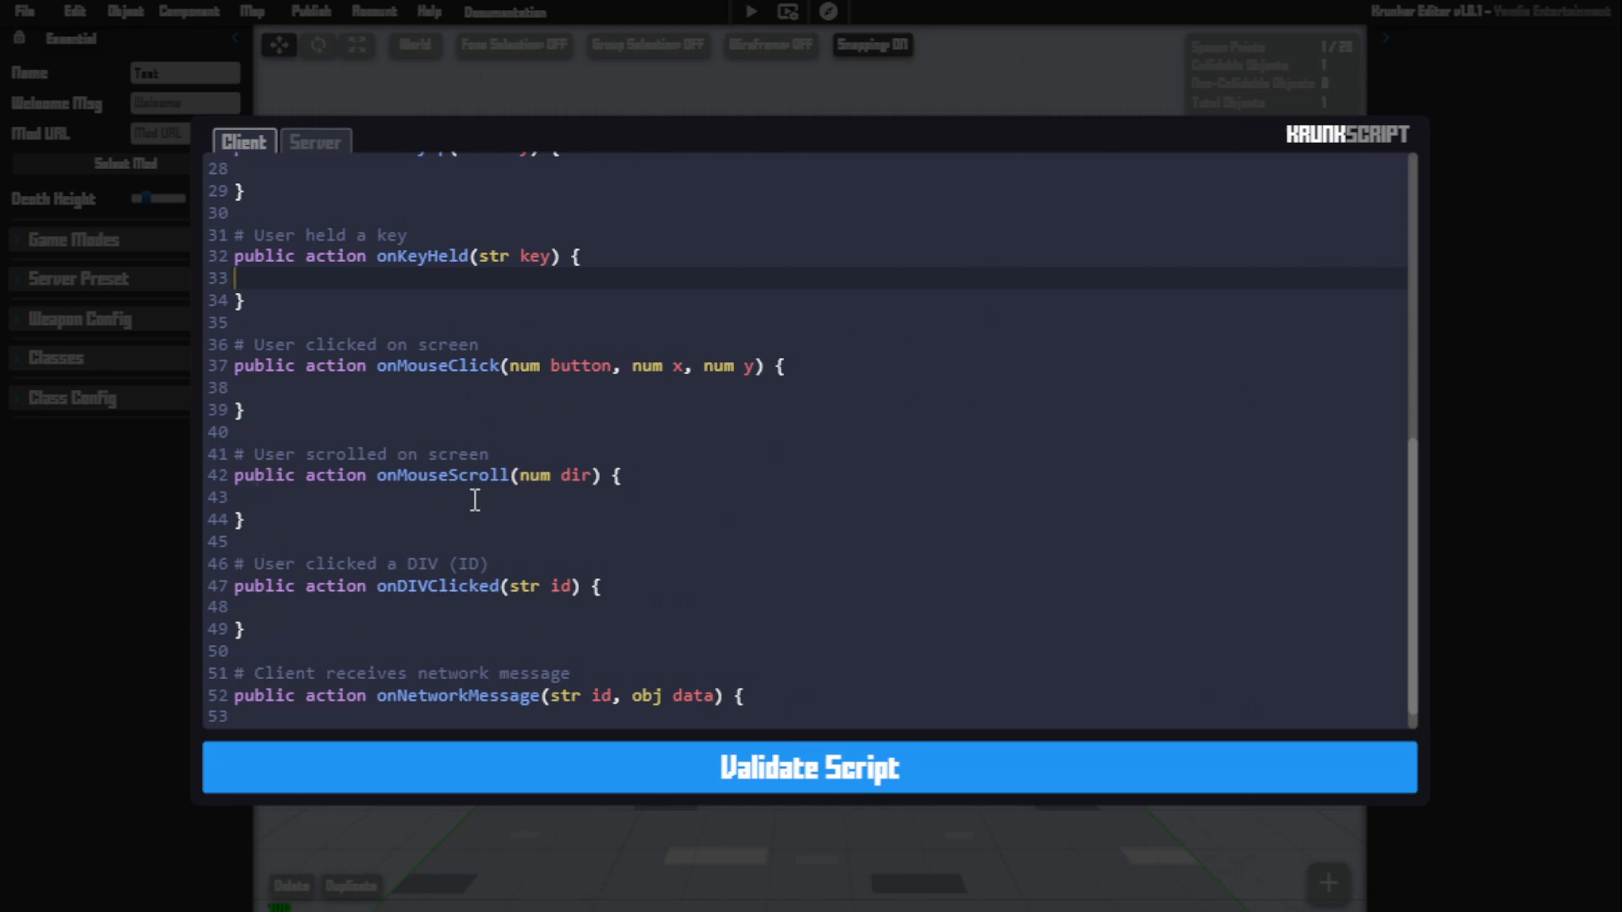
scroll(431, 300, down, 1)
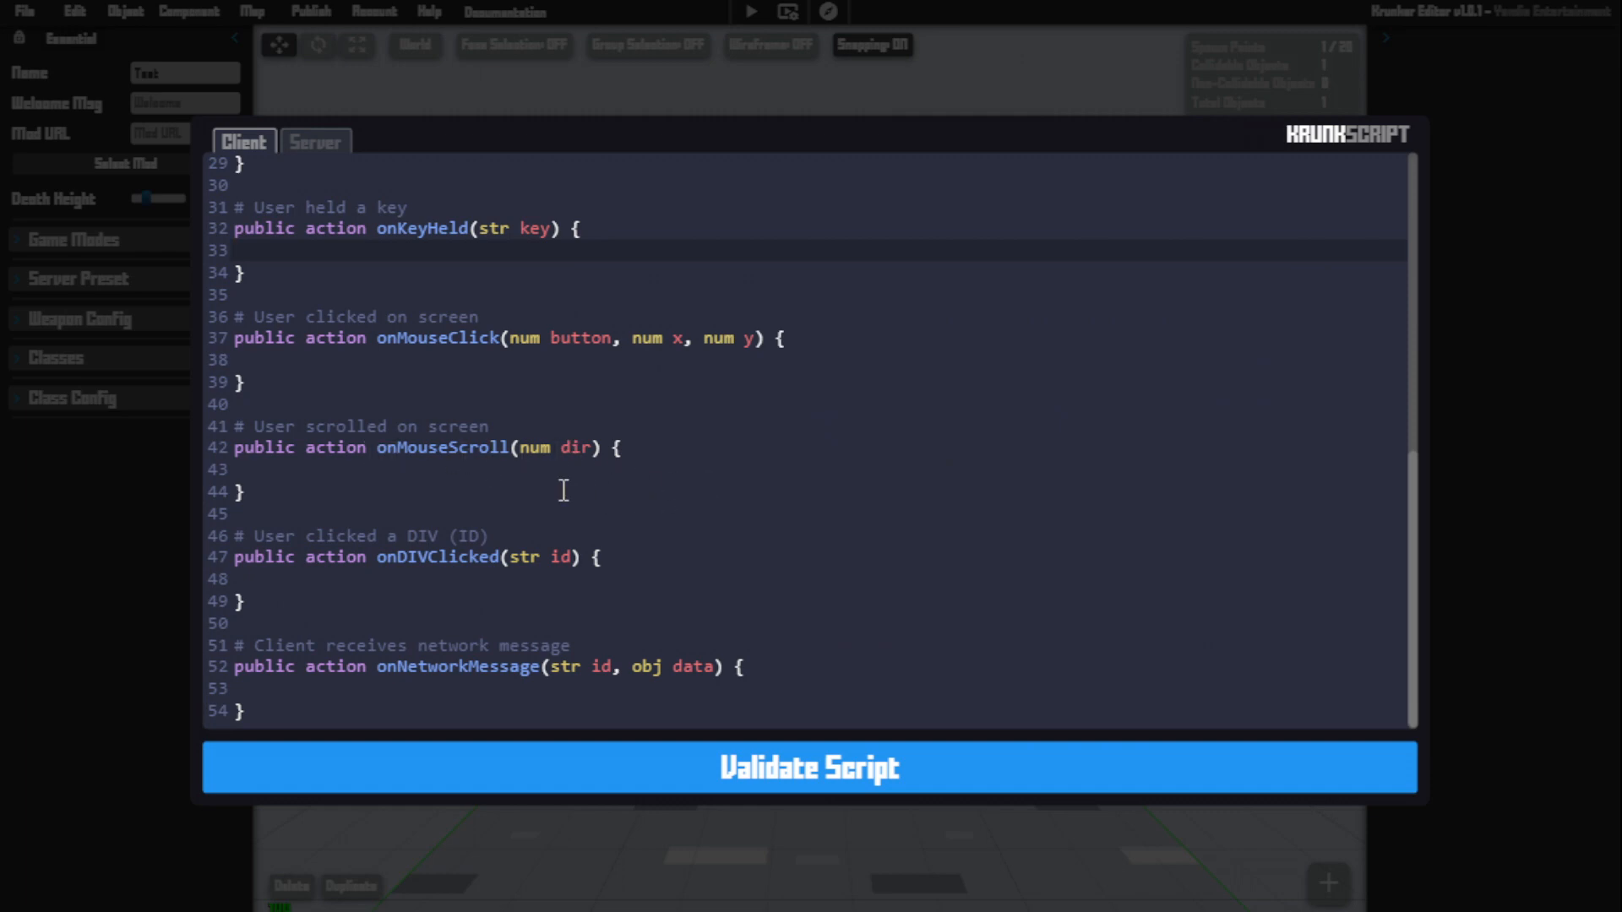
click(282, 599)
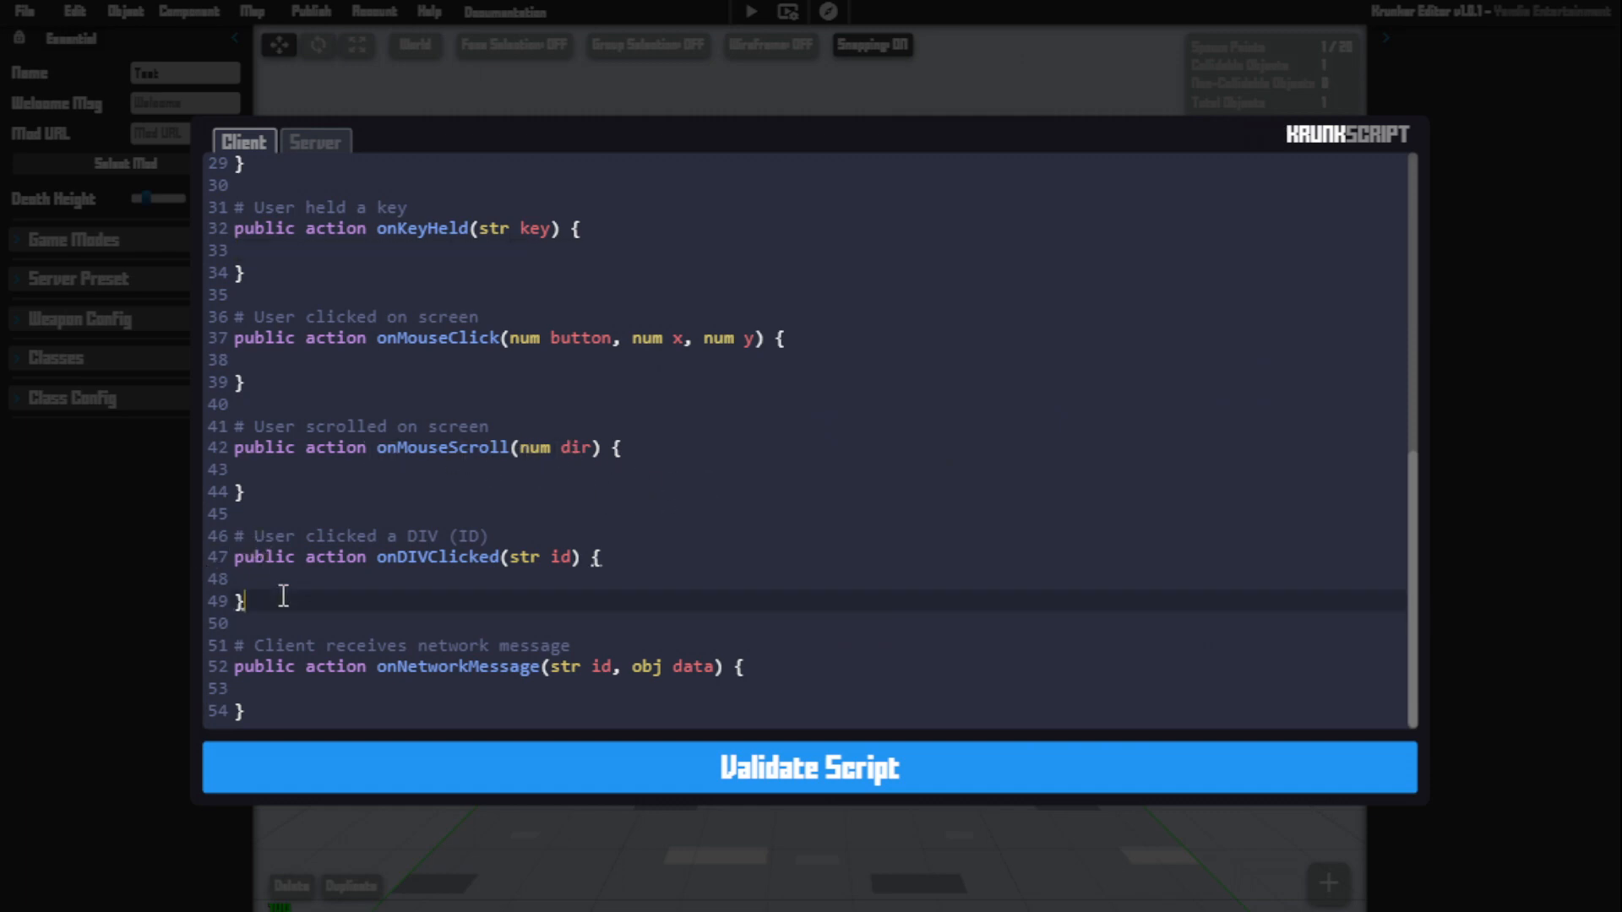
drag(279, 585, 235, 532)
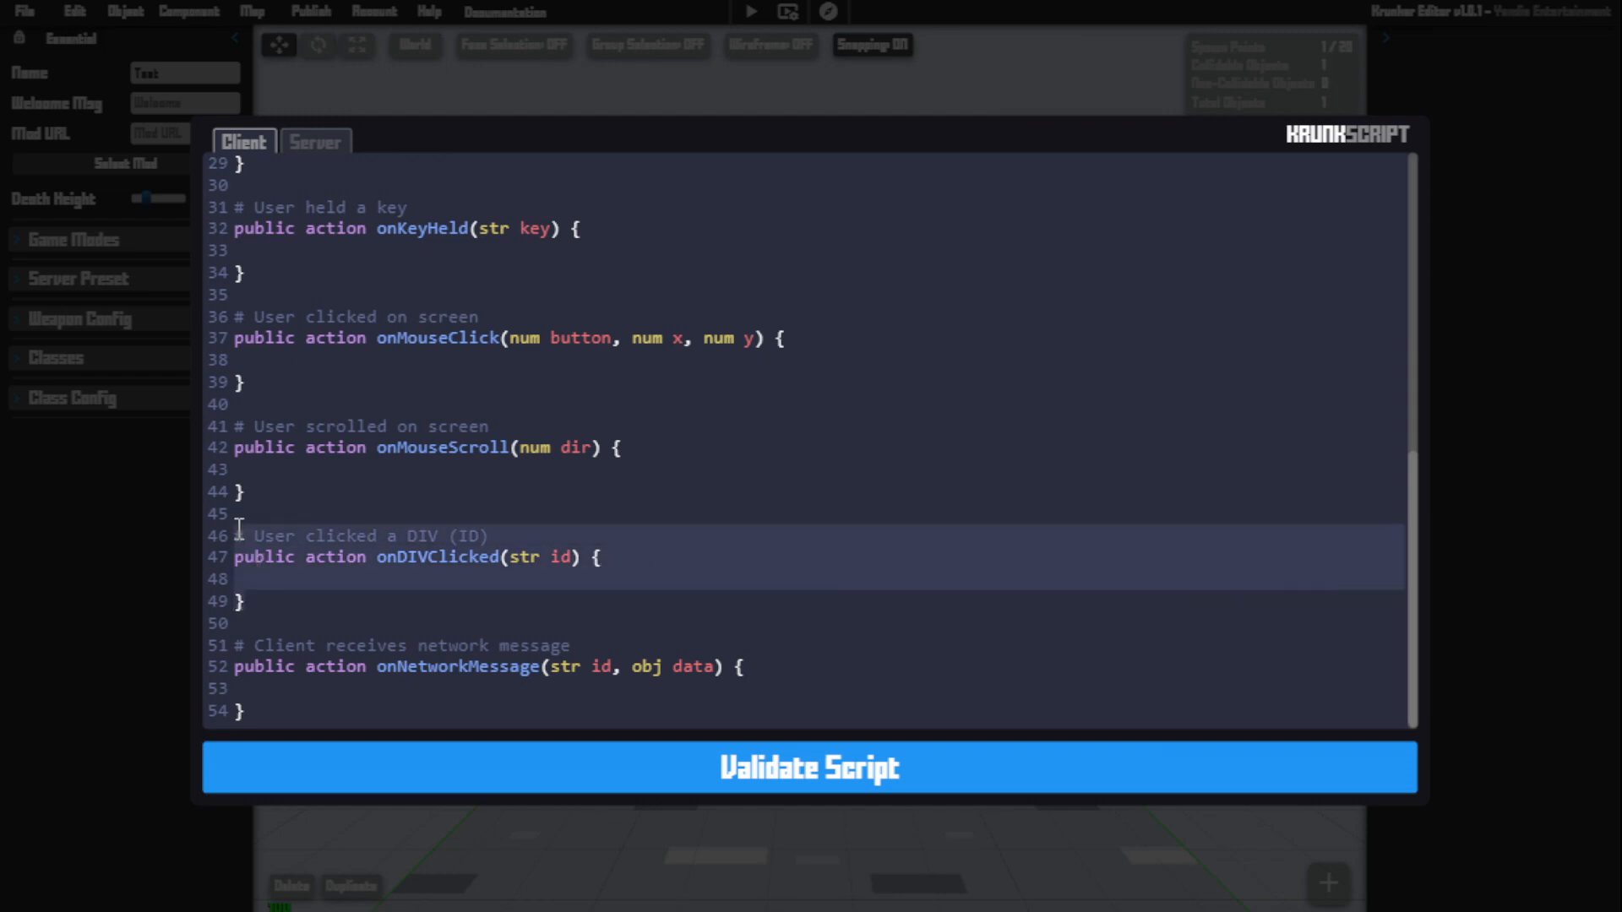
click(280, 563)
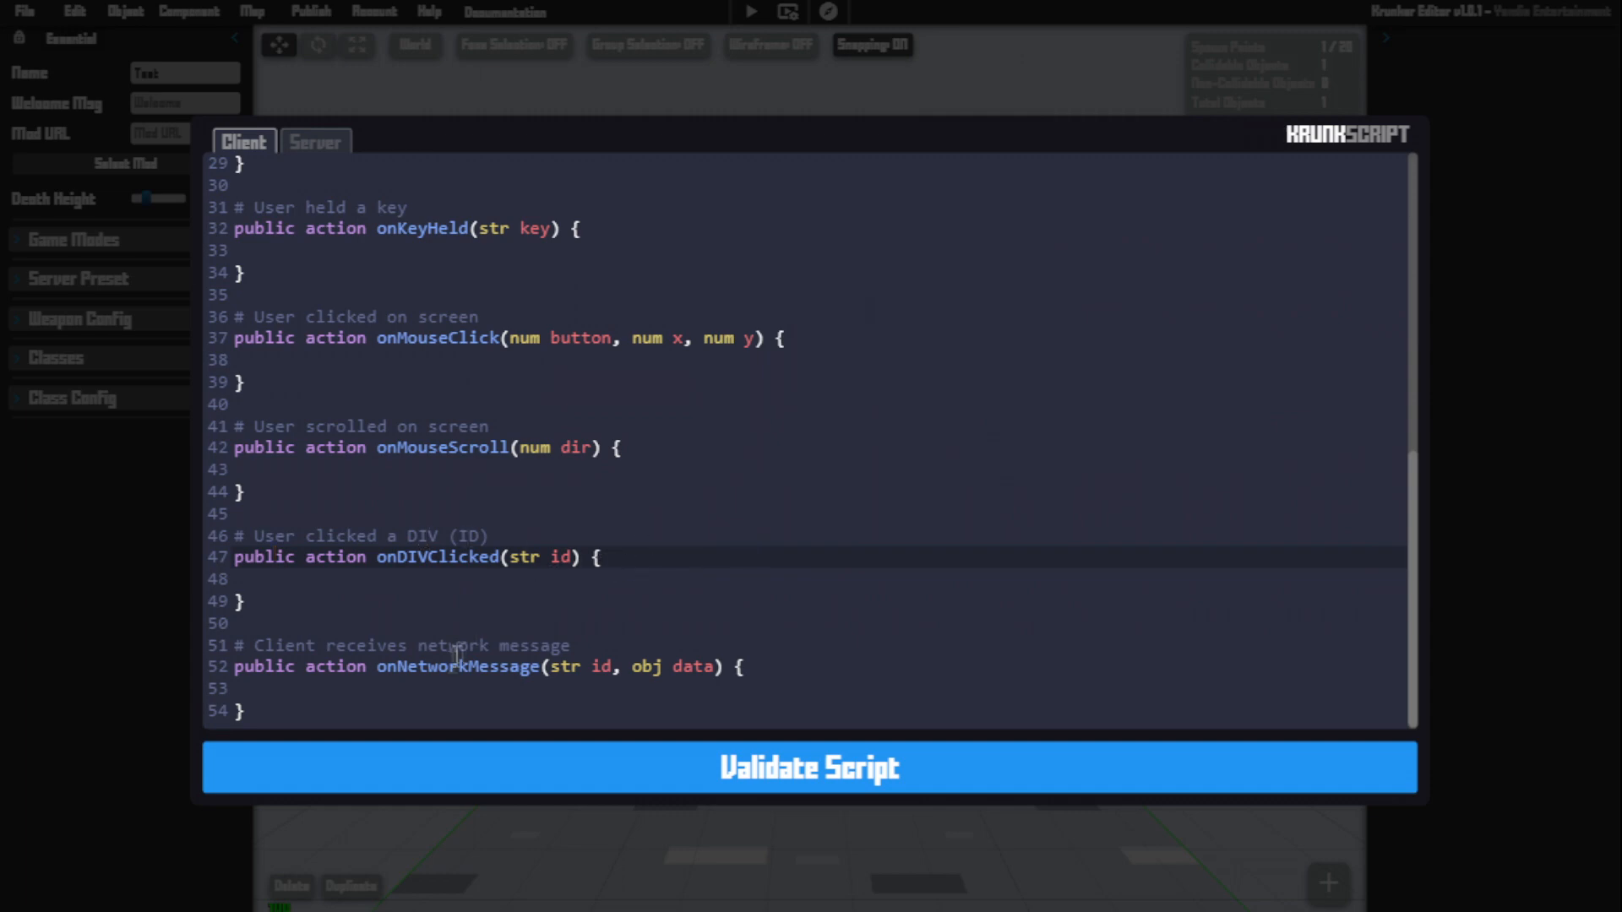
drag(573, 558, 514, 557)
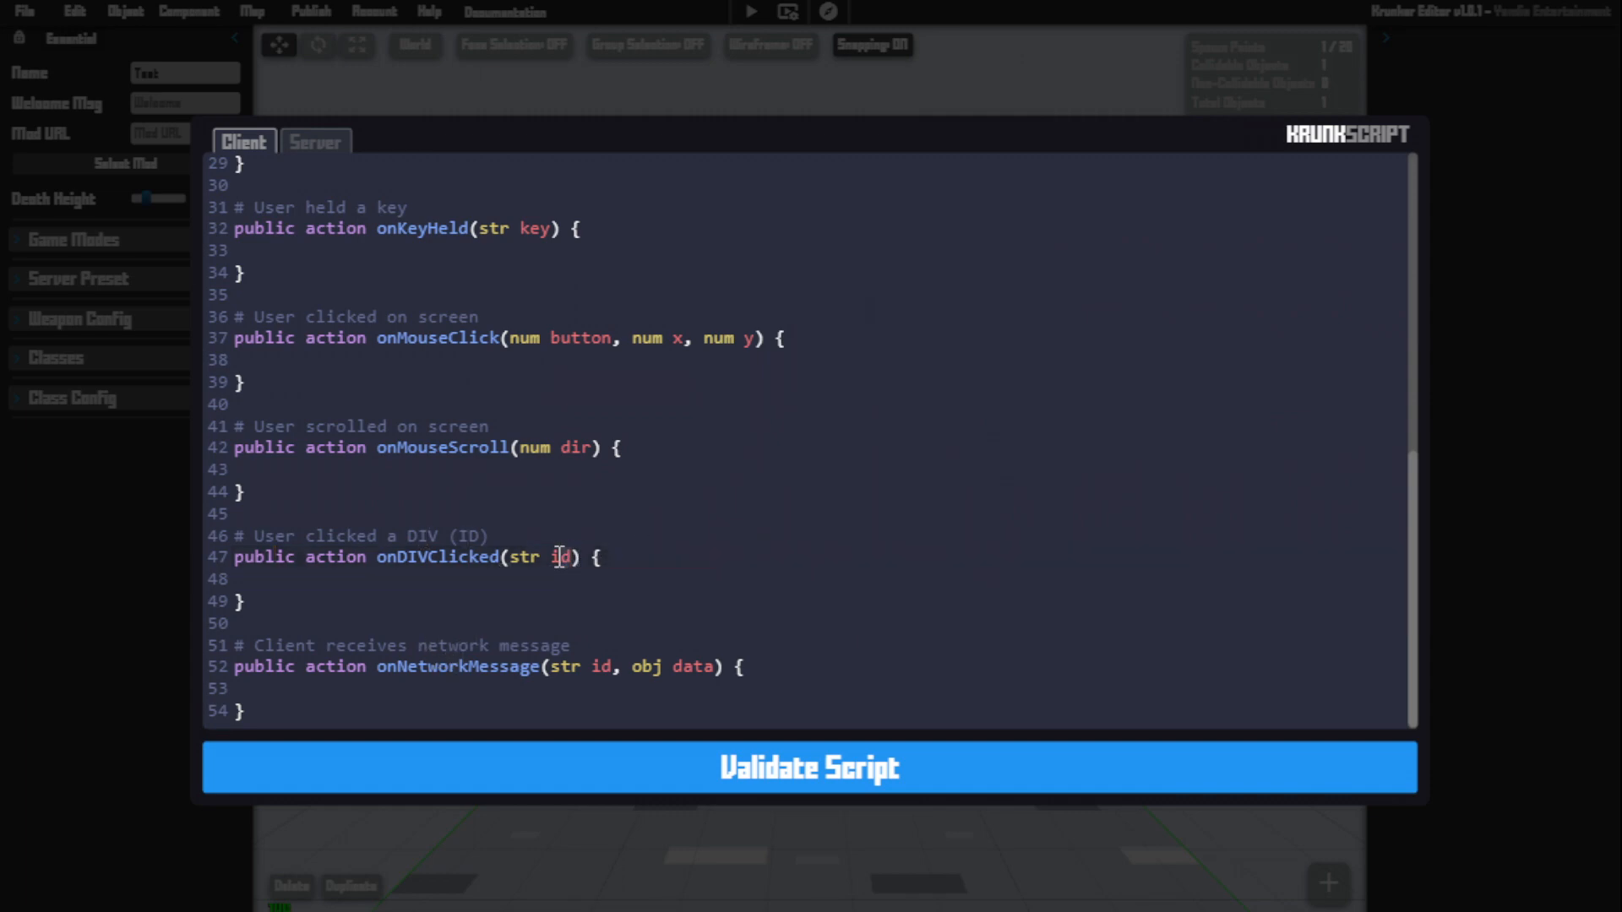
click(621, 537)
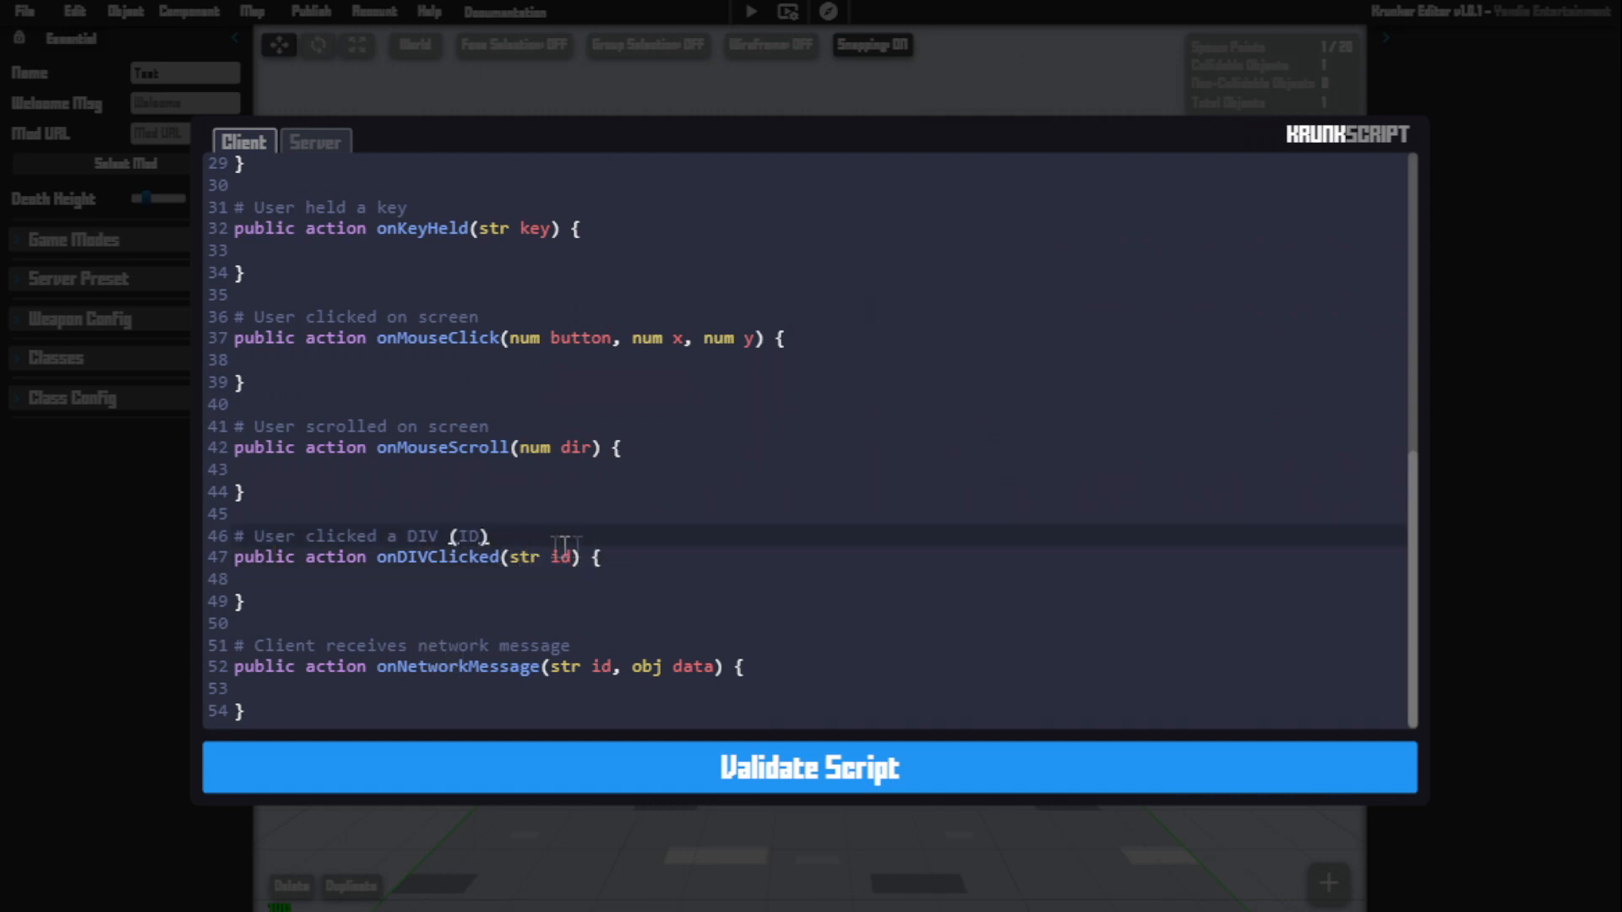
click(553, 580)
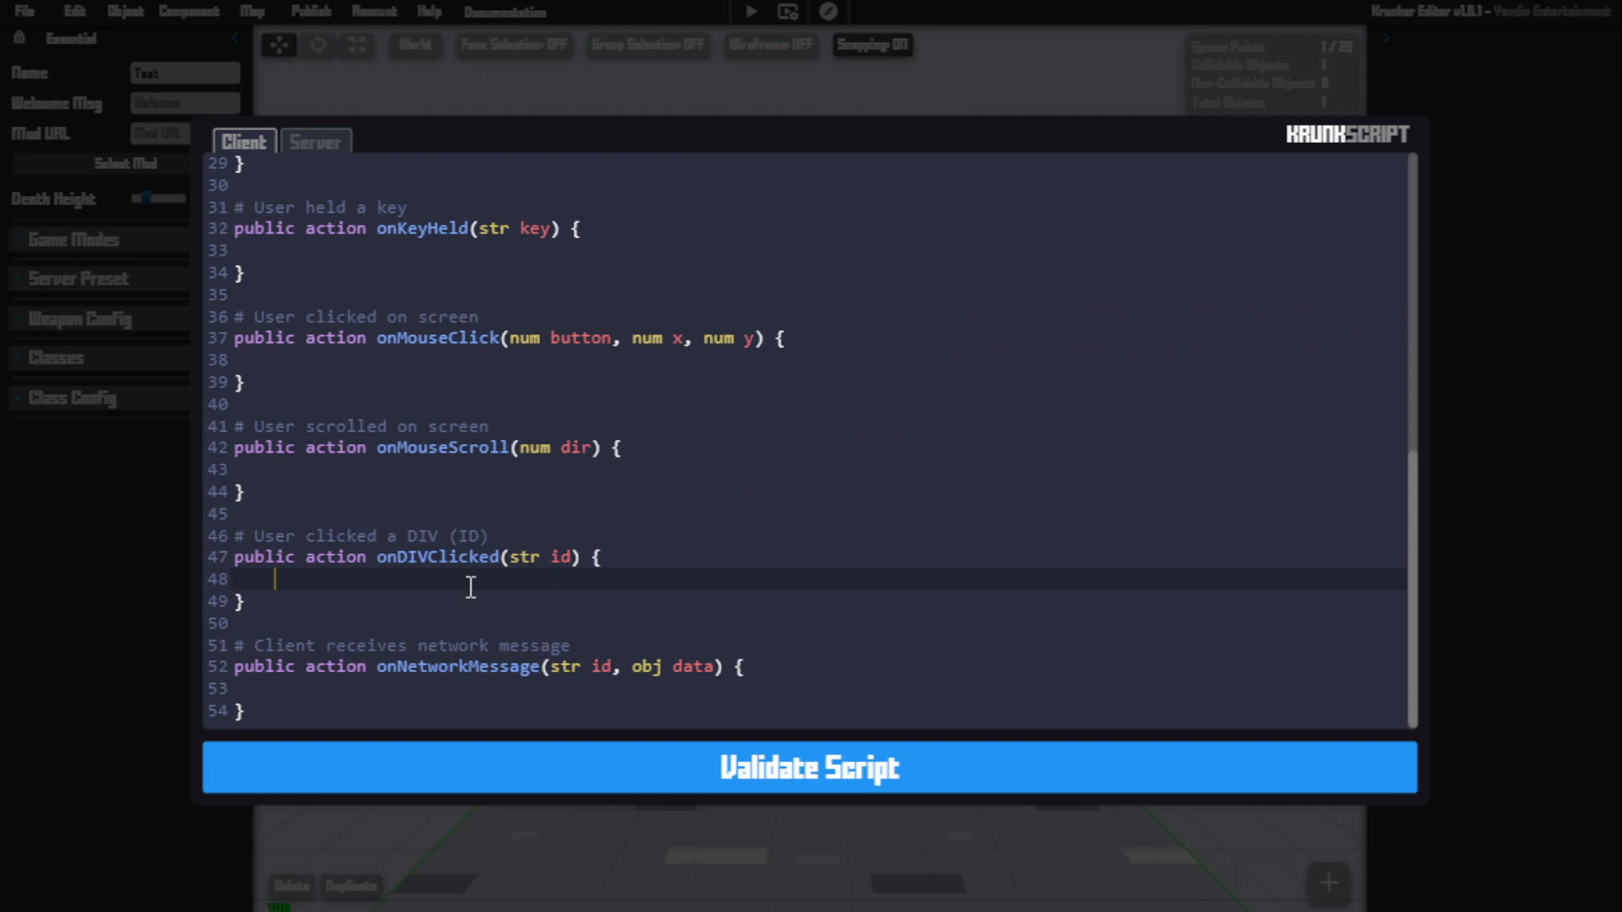
text(if())
text(id)
text( ==)
text( "")
text(cusDIV0"))
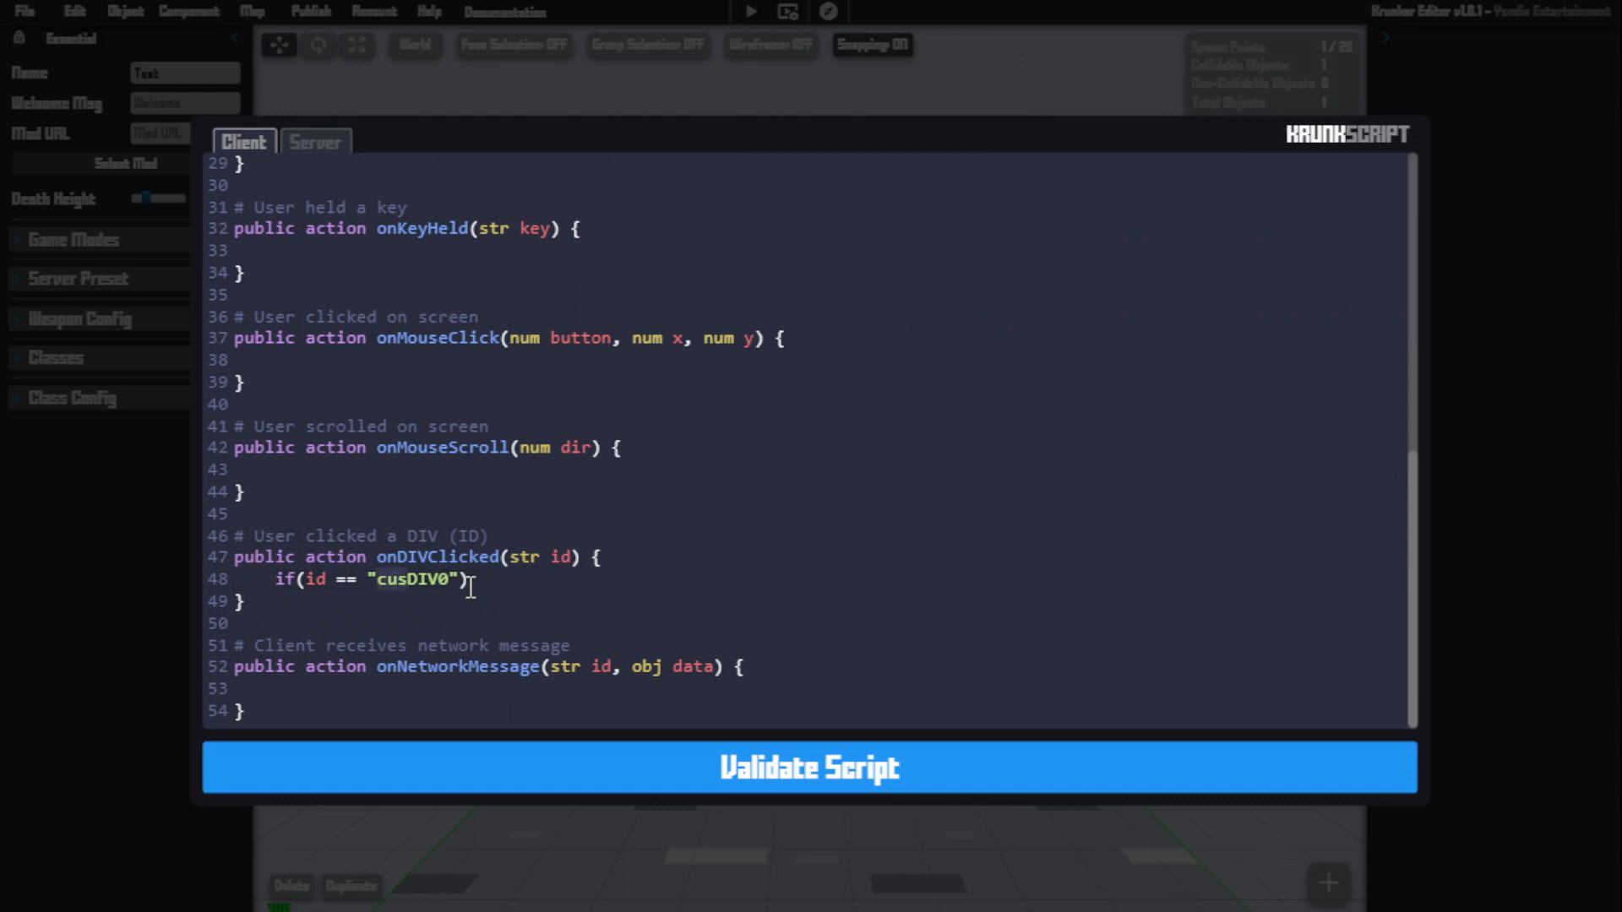
key(ctrl+z)
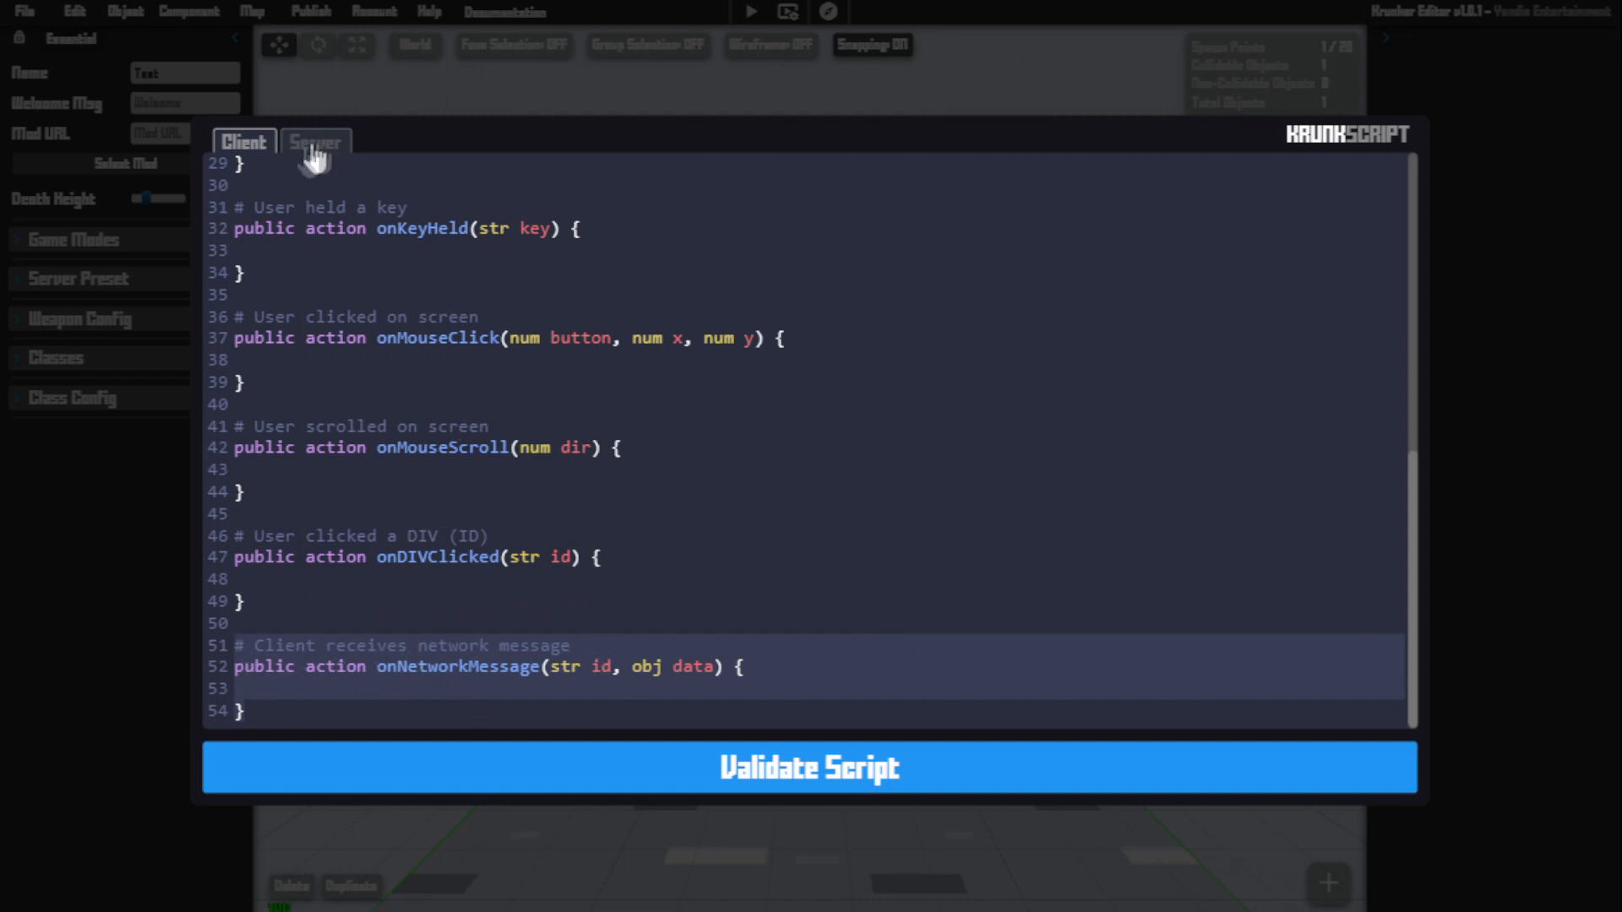
click(419, 684)
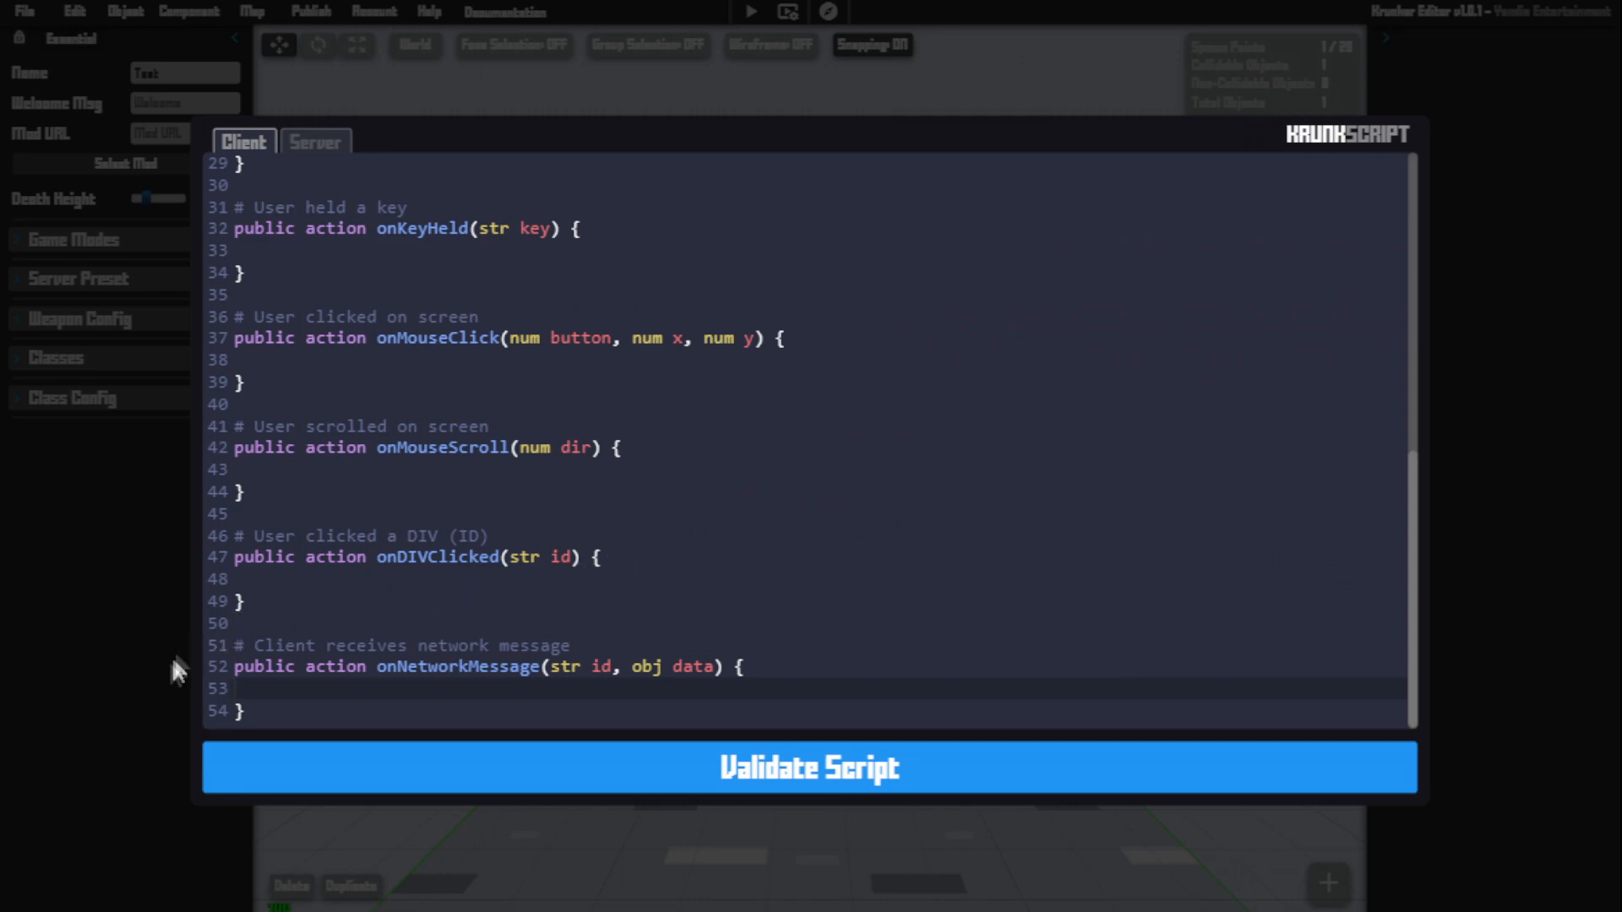
scroll(976, 570, up, 10)
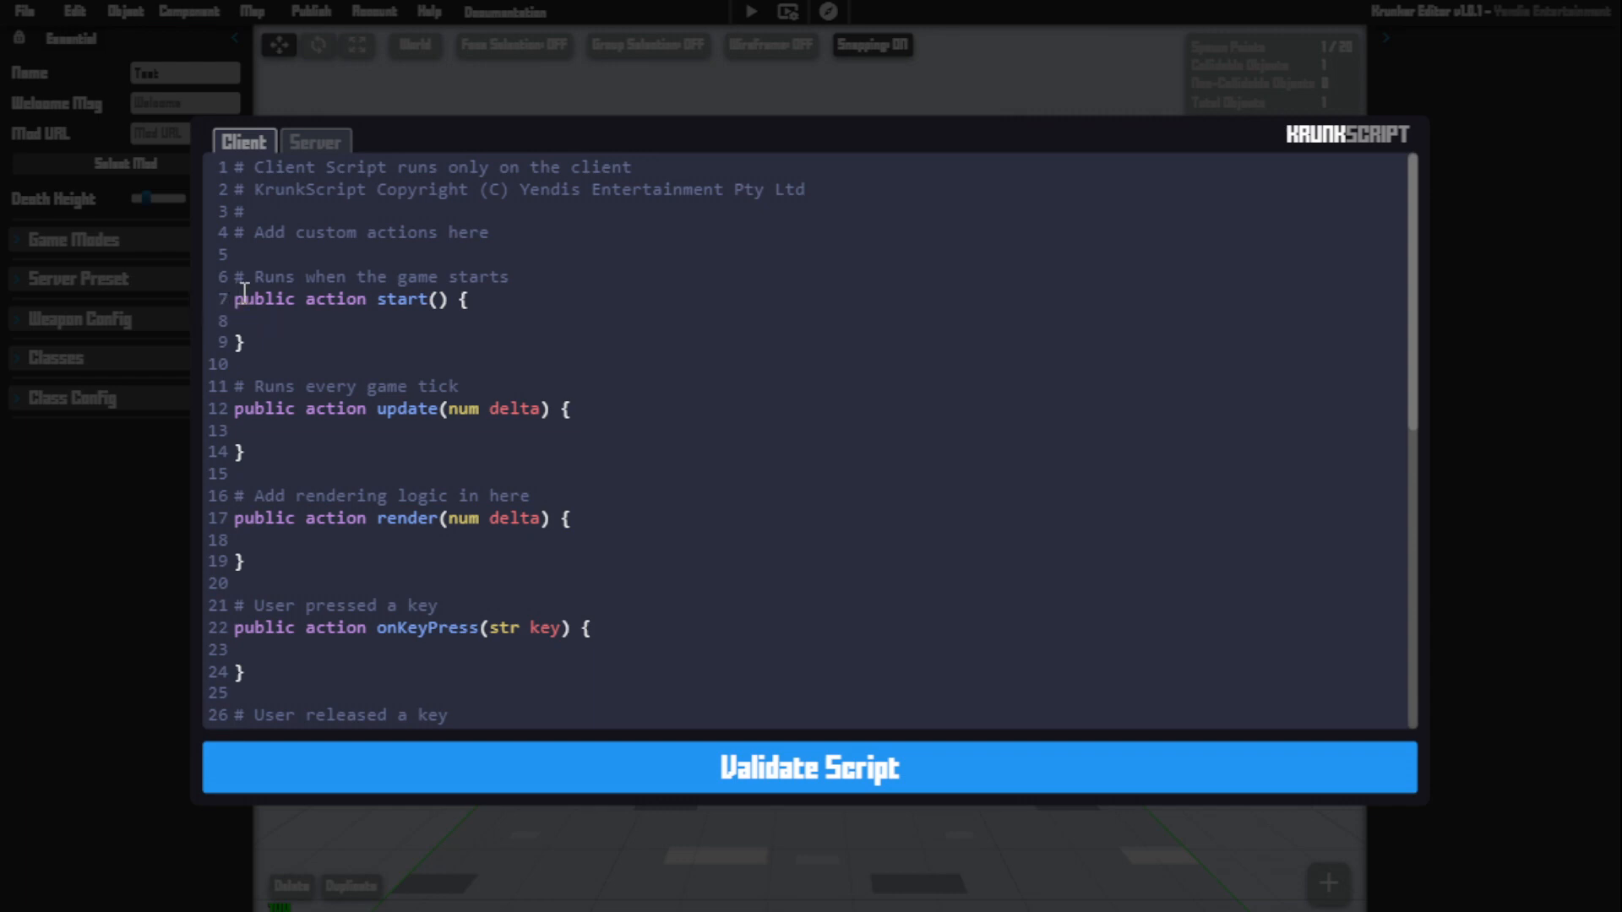
Show the server script and highlight its empty onNetworkMessage handler on lines 16-18.
click(337, 156)
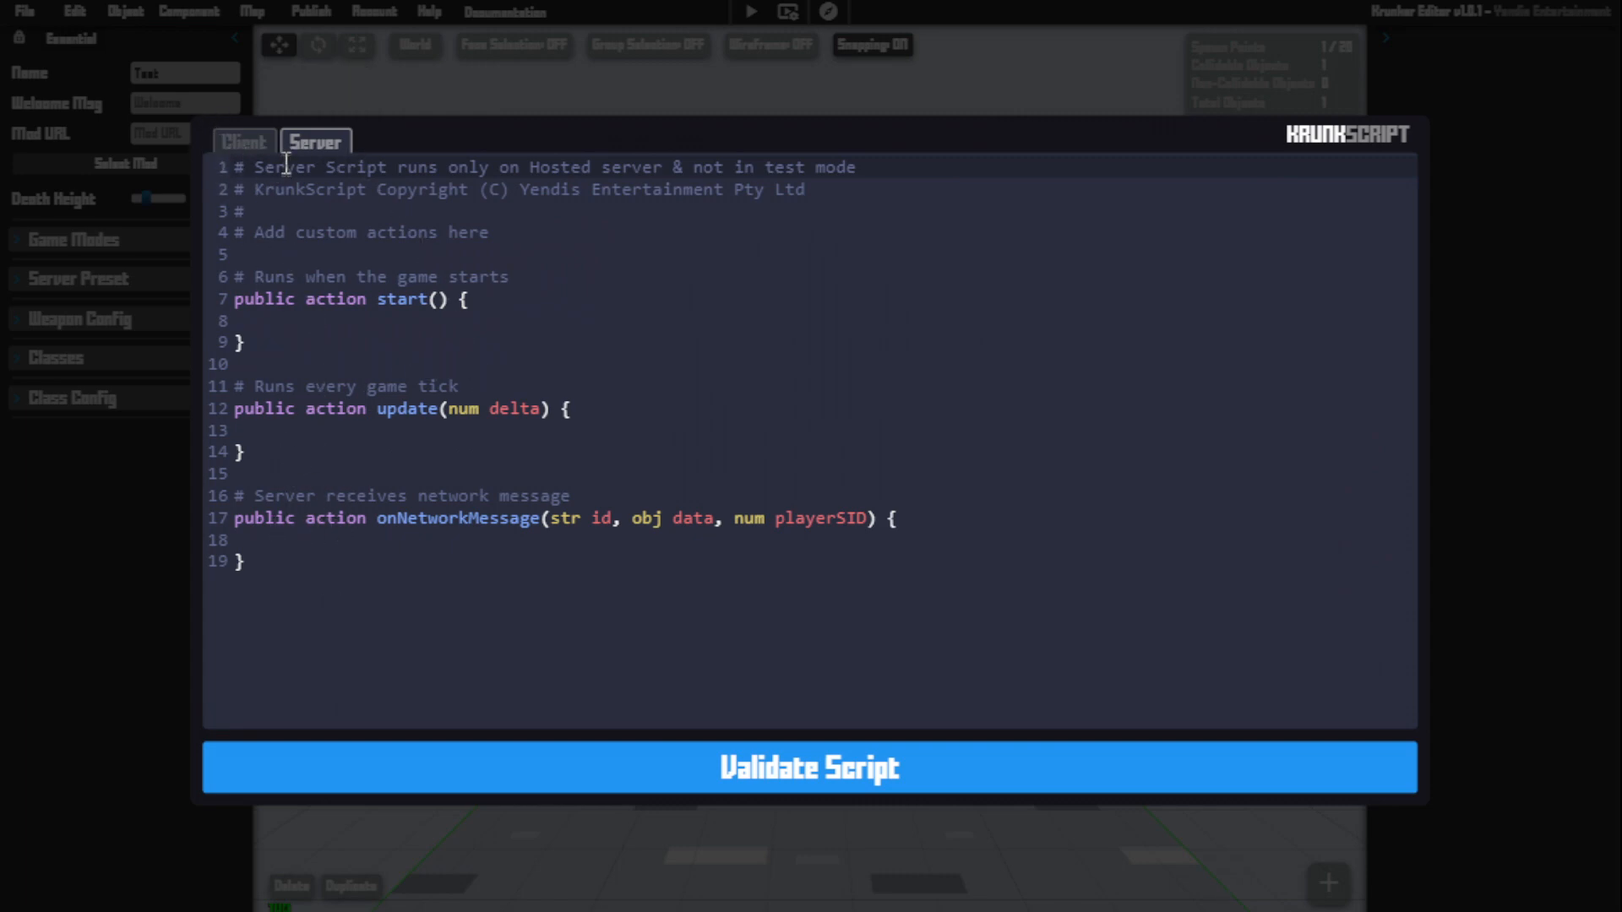
click(244, 142)
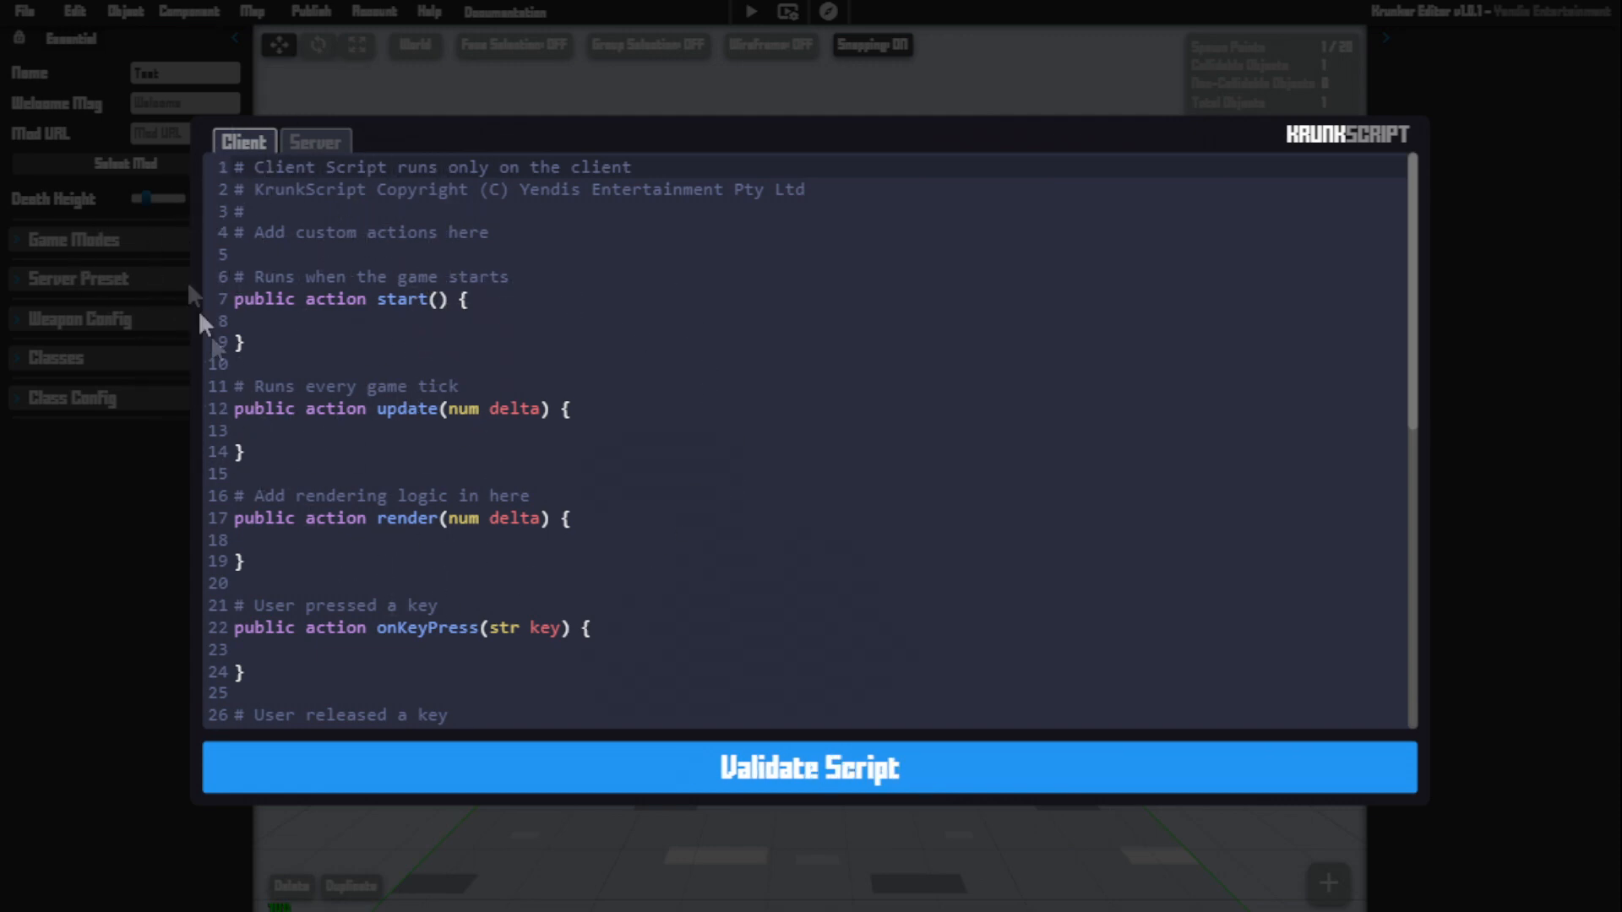
drag(341, 567, 221, 498)
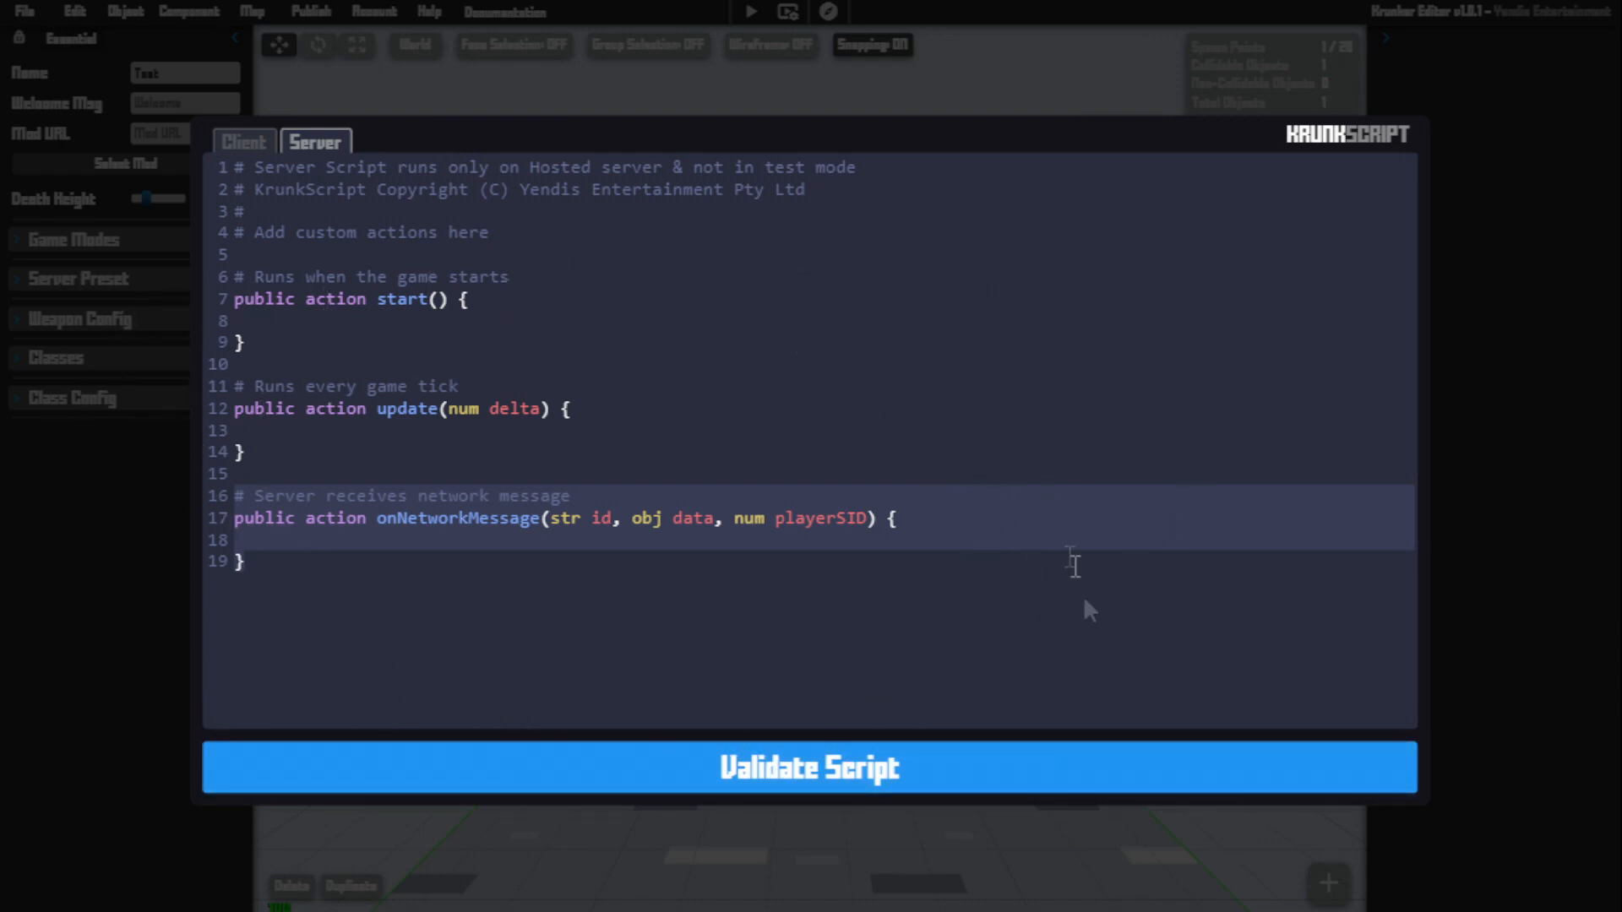
Return to the client script and run Validate Script to save both scripts.
click(245, 142)
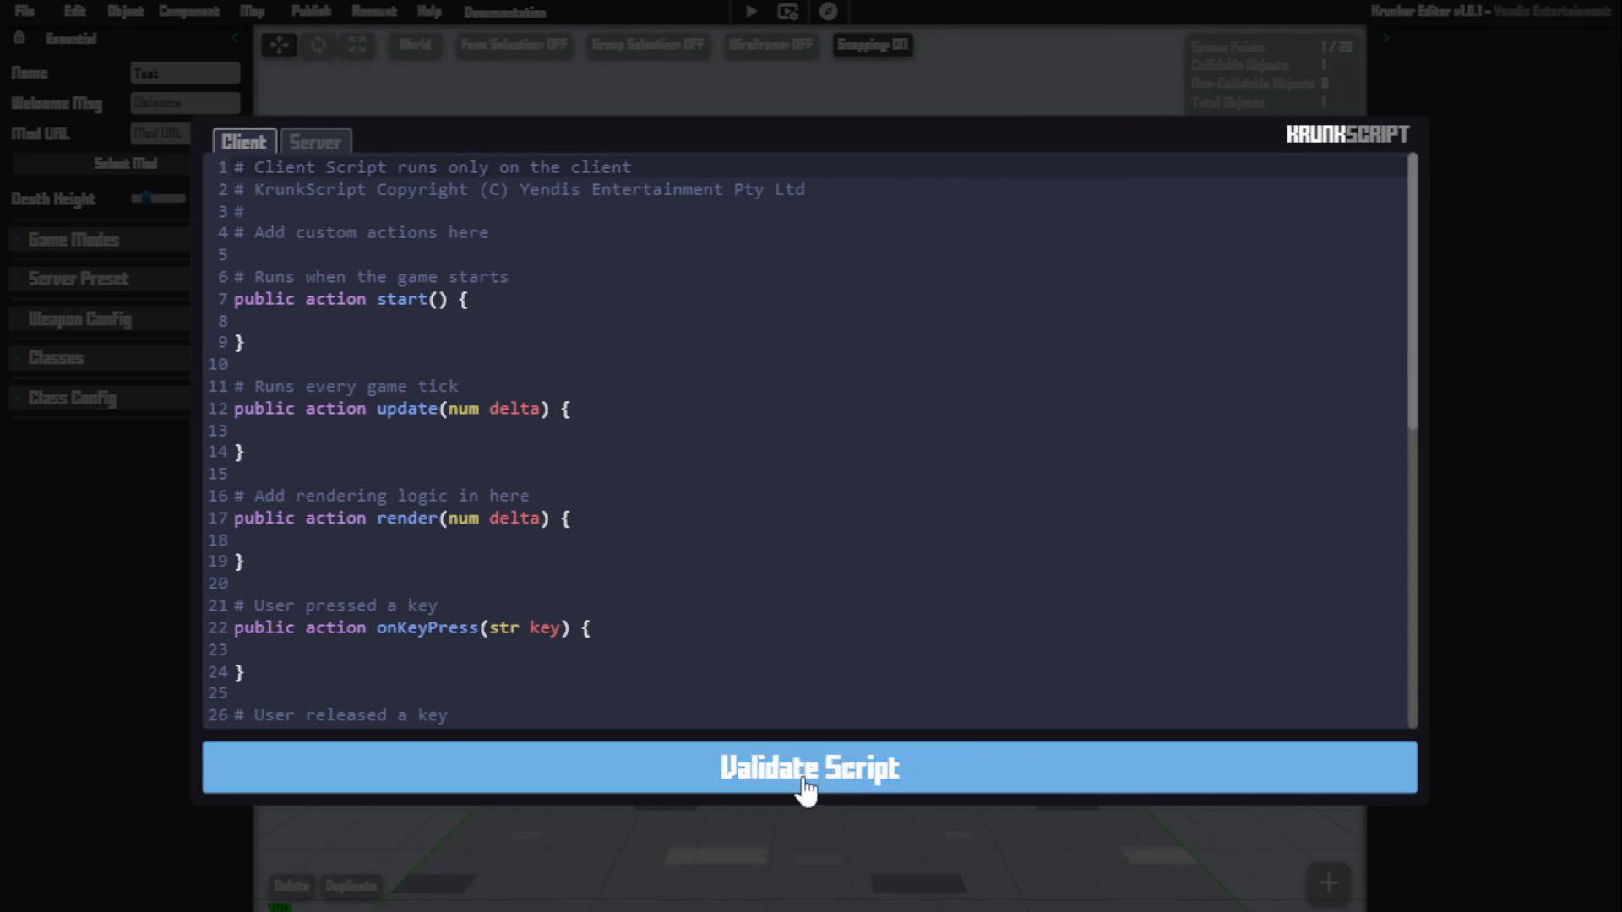
click(742, 773)
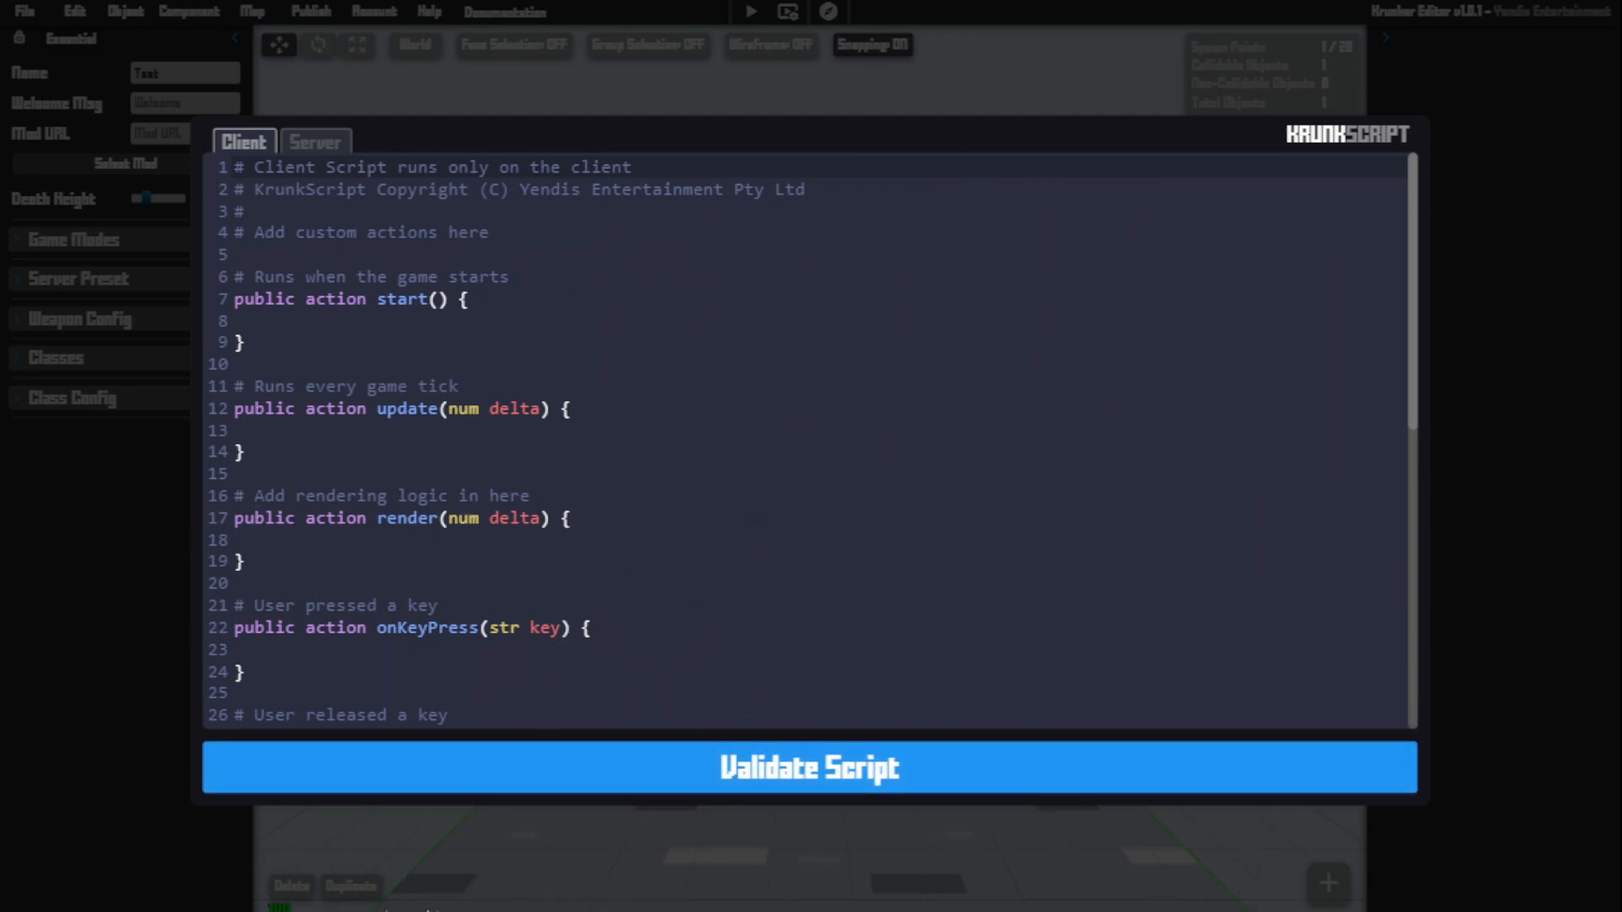
click(893, 773)
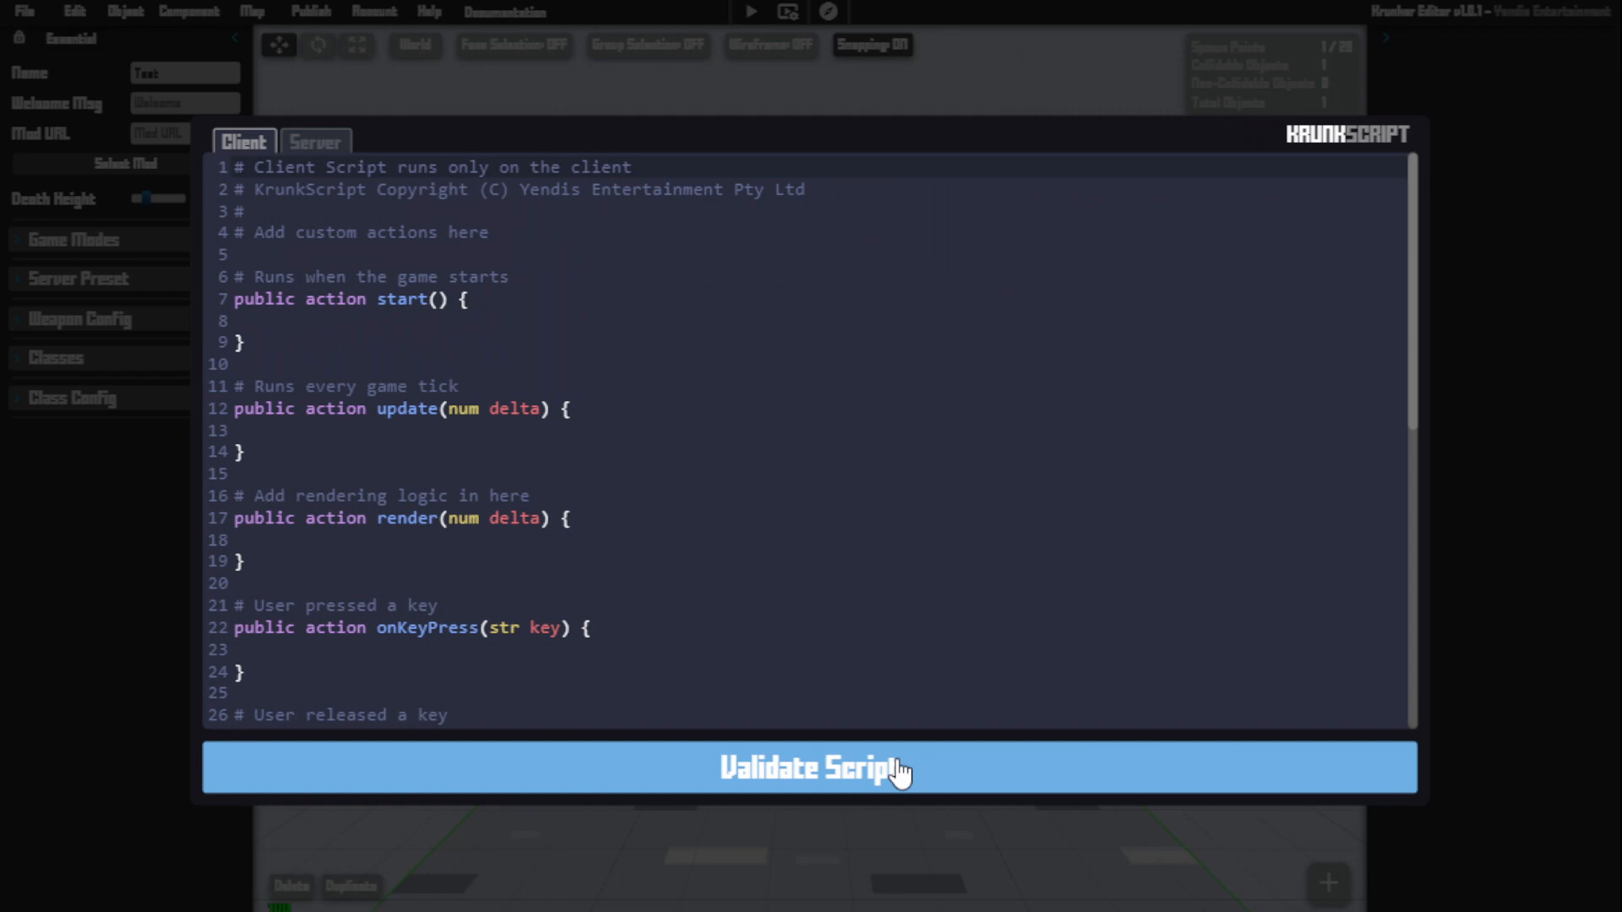
click(897, 769)
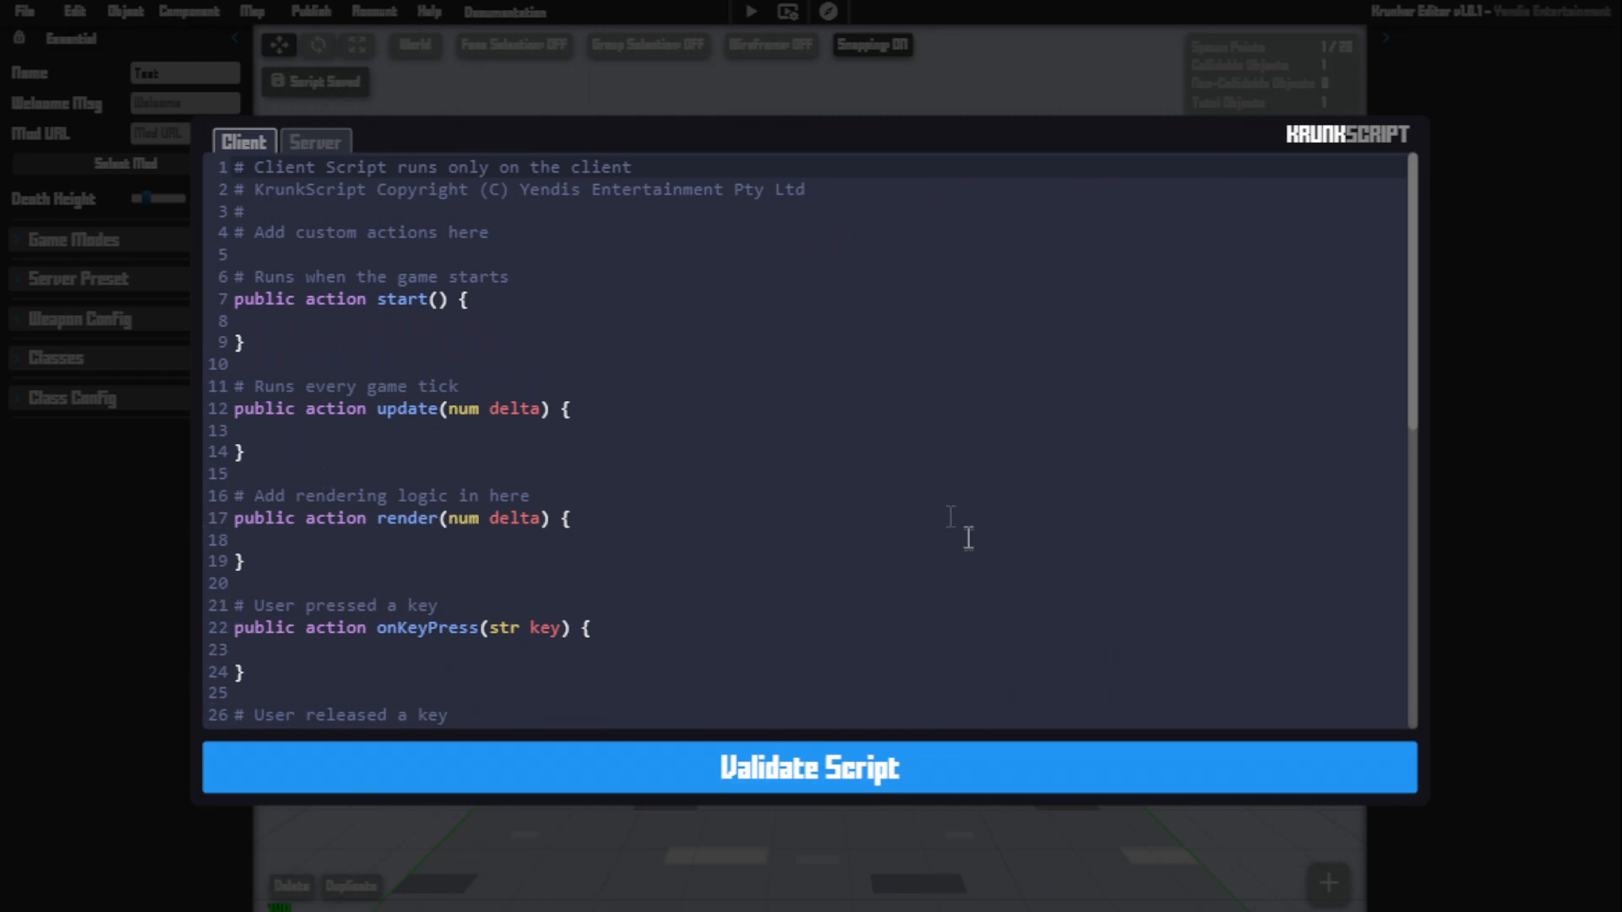
Leave the KrunkScript editor and open the Map menu listing test, host and publish options.
click(1451, 417)
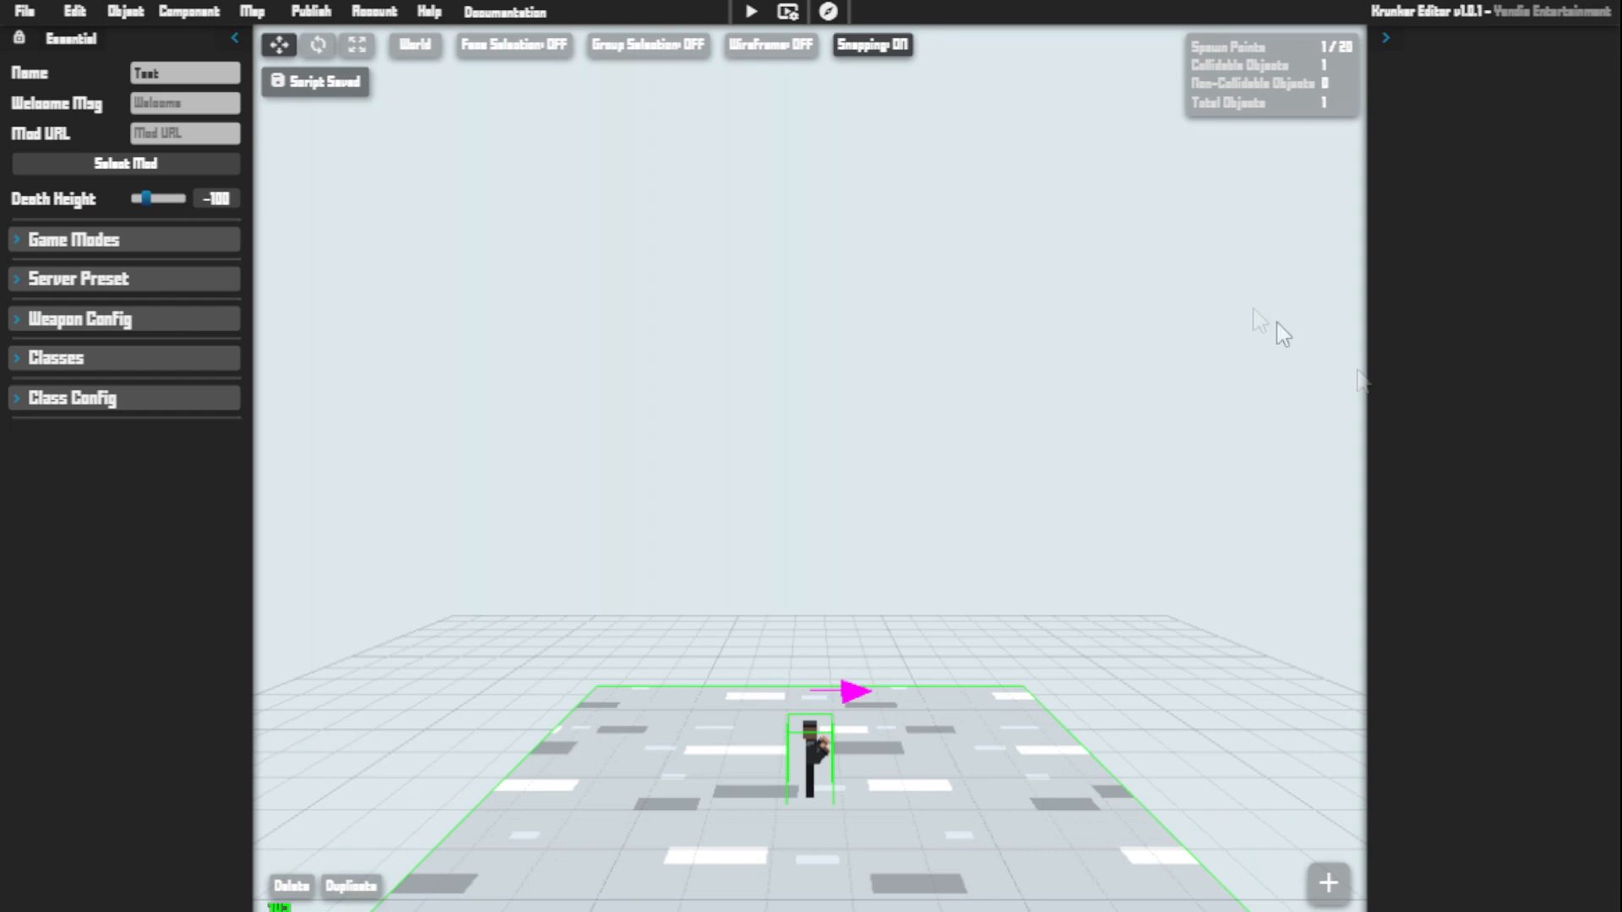
click(189, 11)
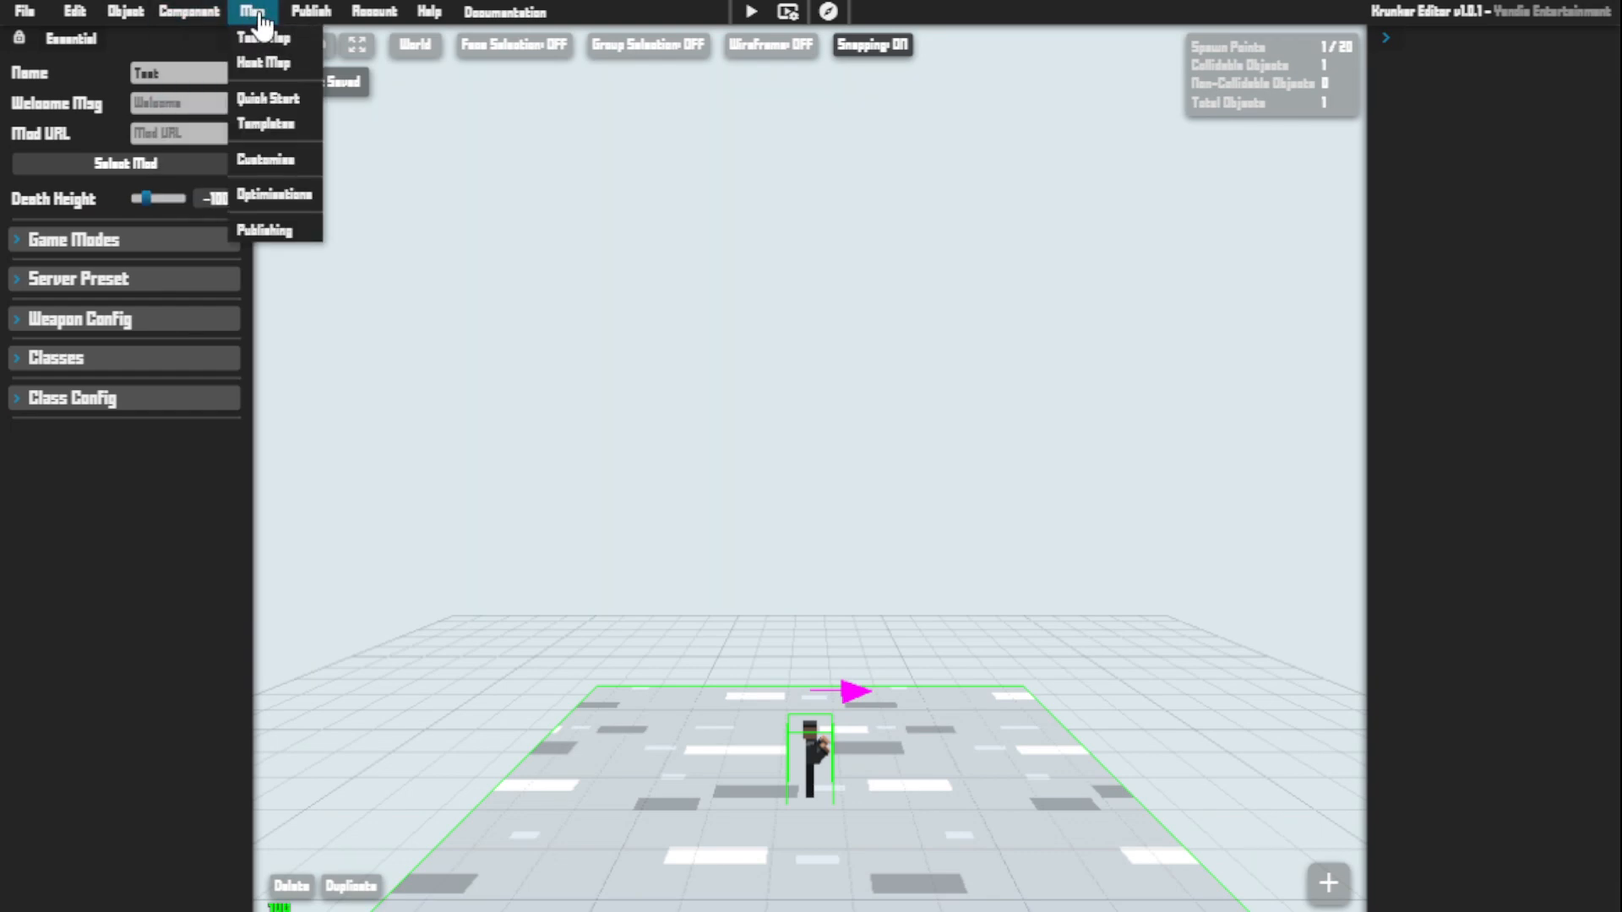
click(272, 63)
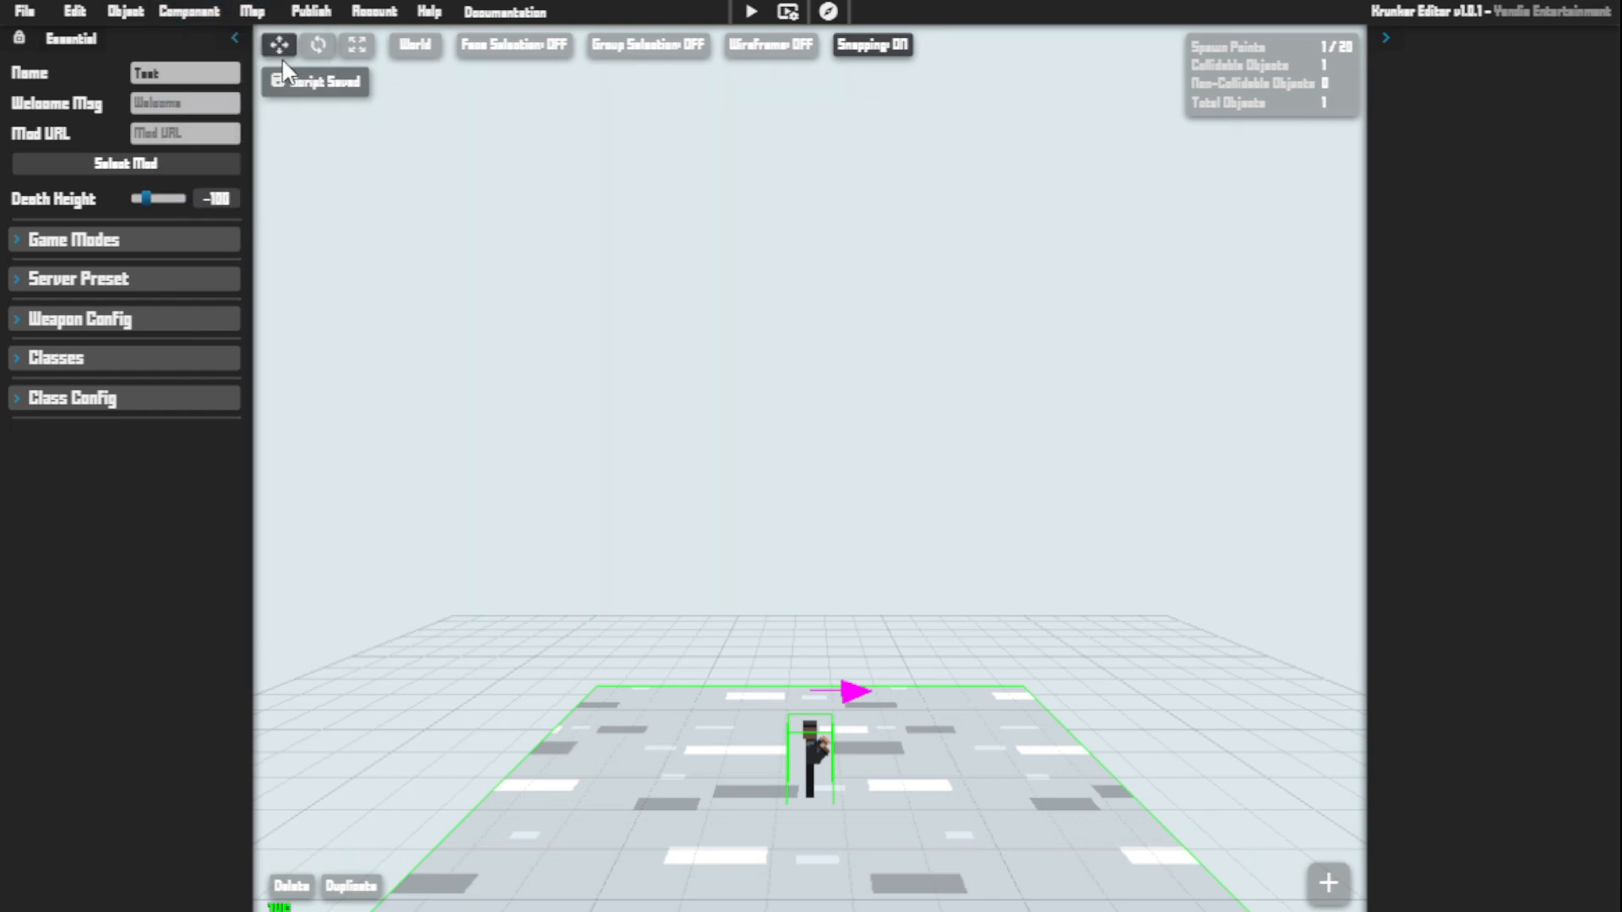
click(252, 12)
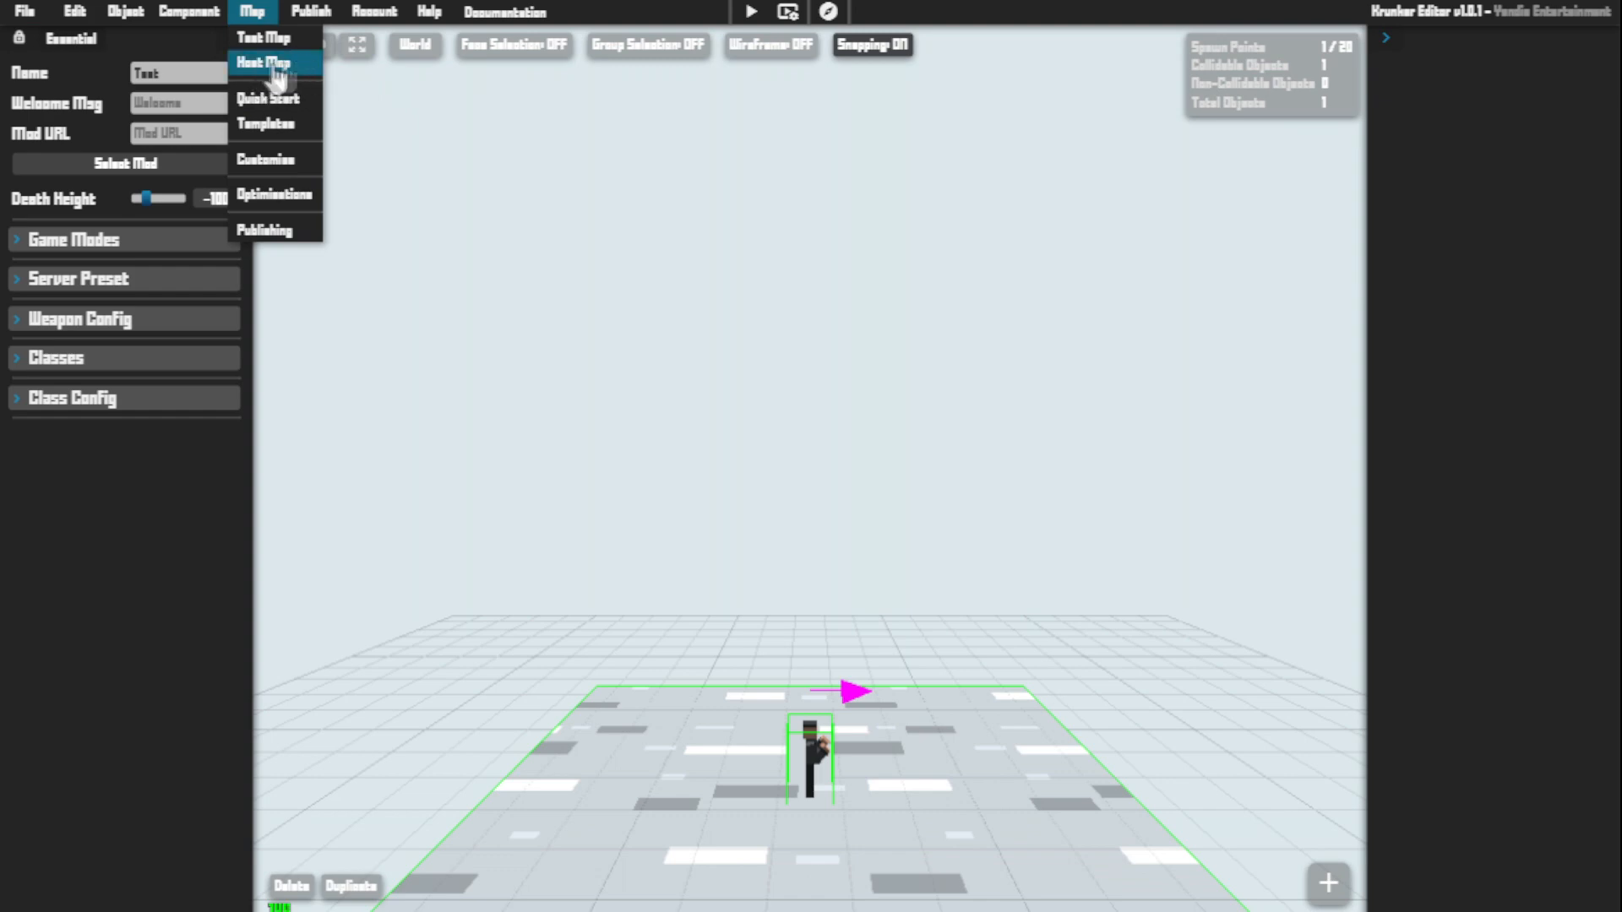
click(272, 70)
click(250, 11)
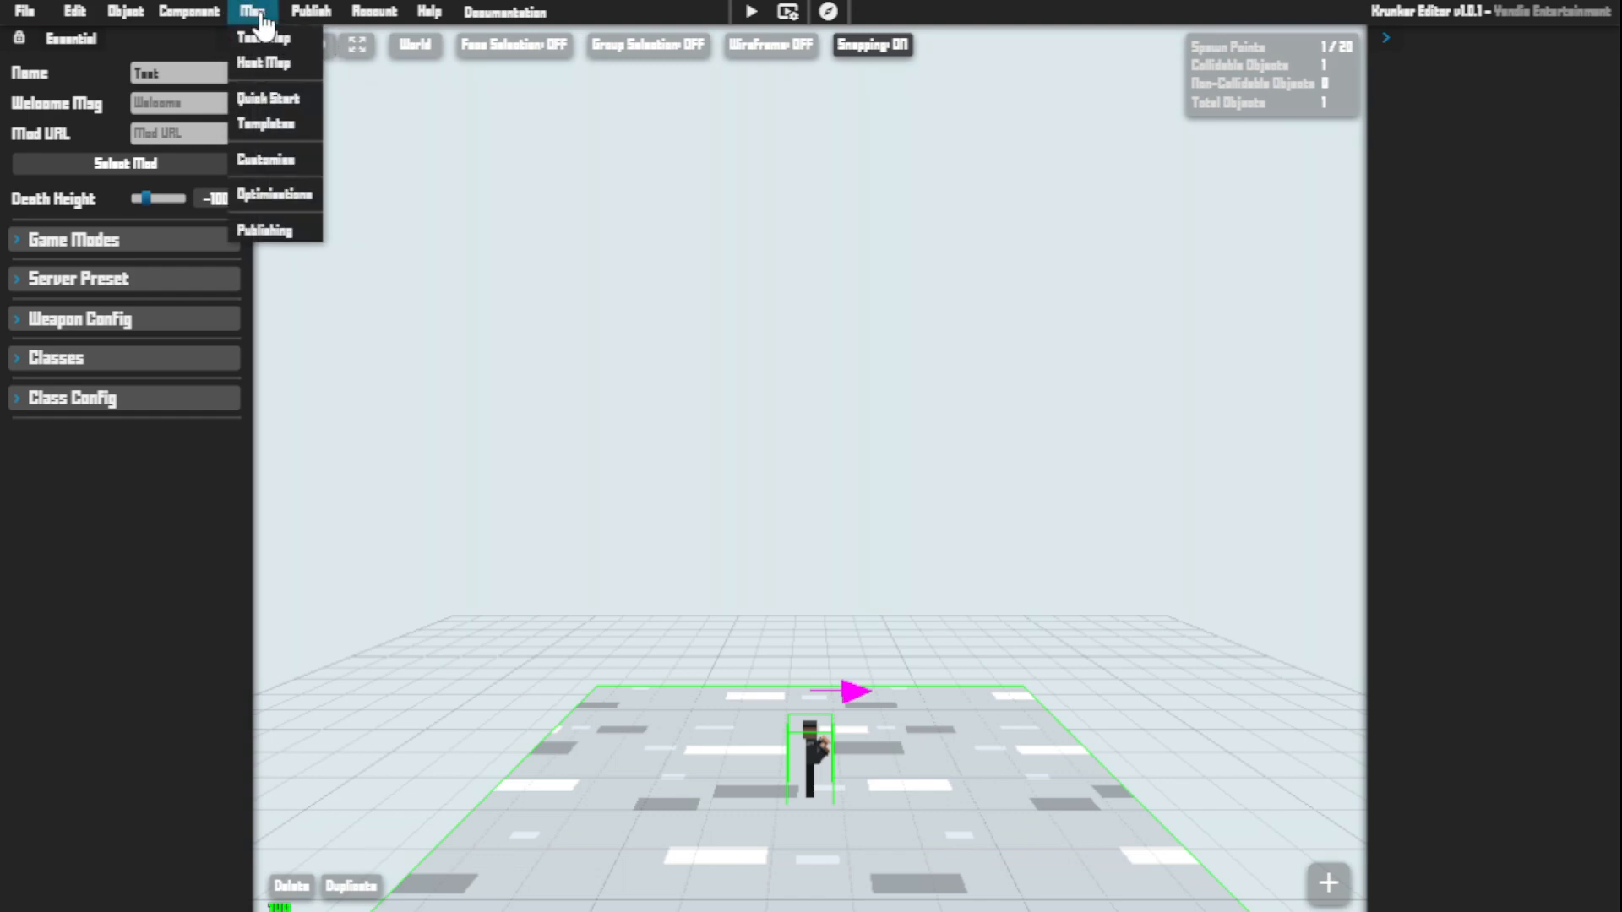